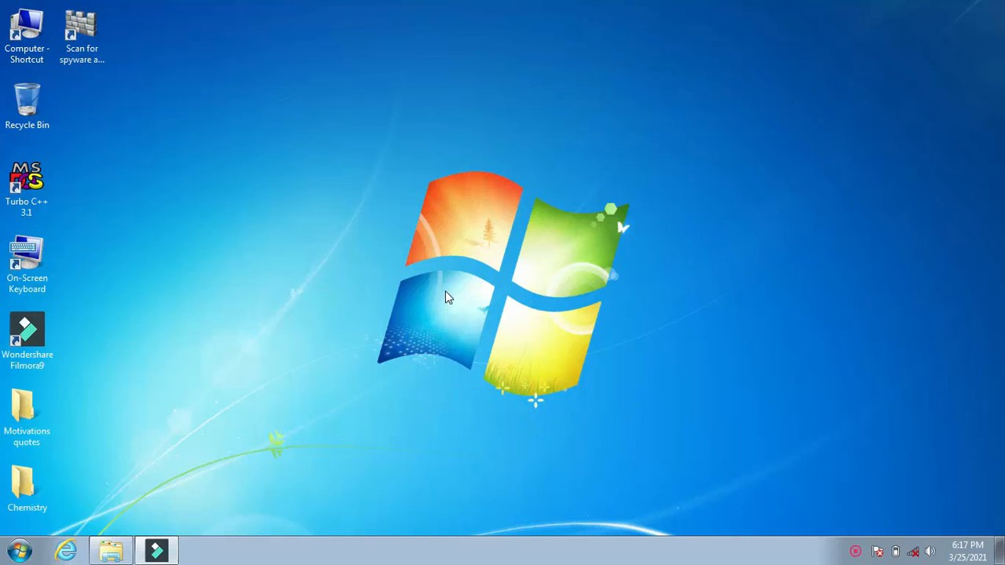
# Launch Excel through the Windows Run dialog with the command excel.
pyautogui.press('super+r')
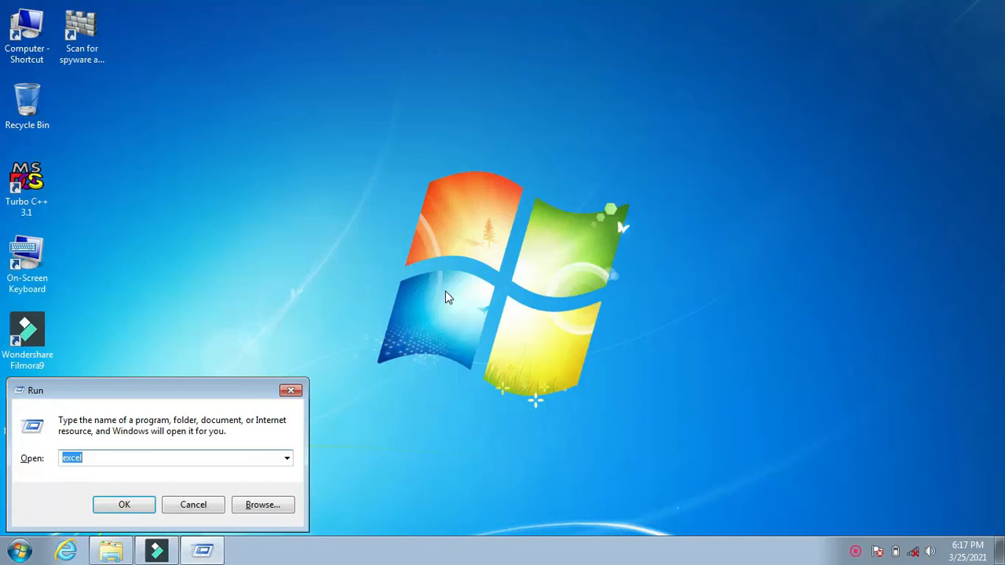
pyautogui.press('BackSpace')
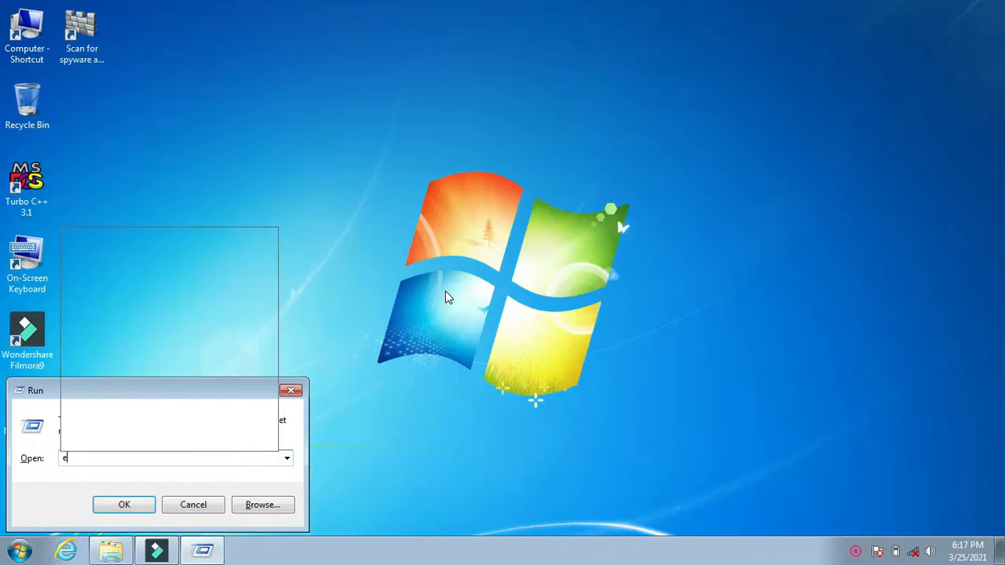
pyautogui.write('excel')
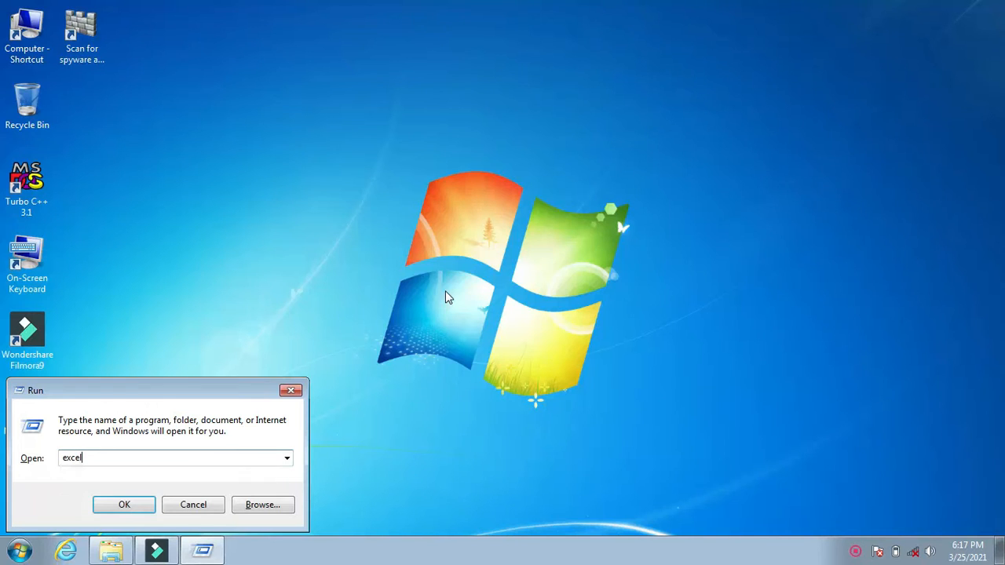
pyautogui.press('Return')
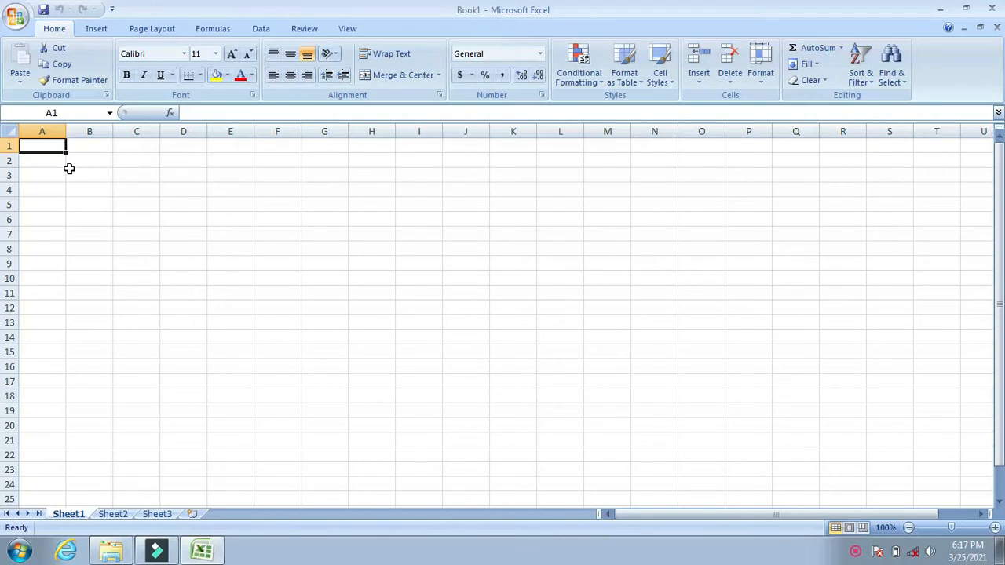
# Set the worksheet zoom to a custom magnification of 125%.
pyautogui.hotkey('alt', 'w')
pyautogui.press('q')
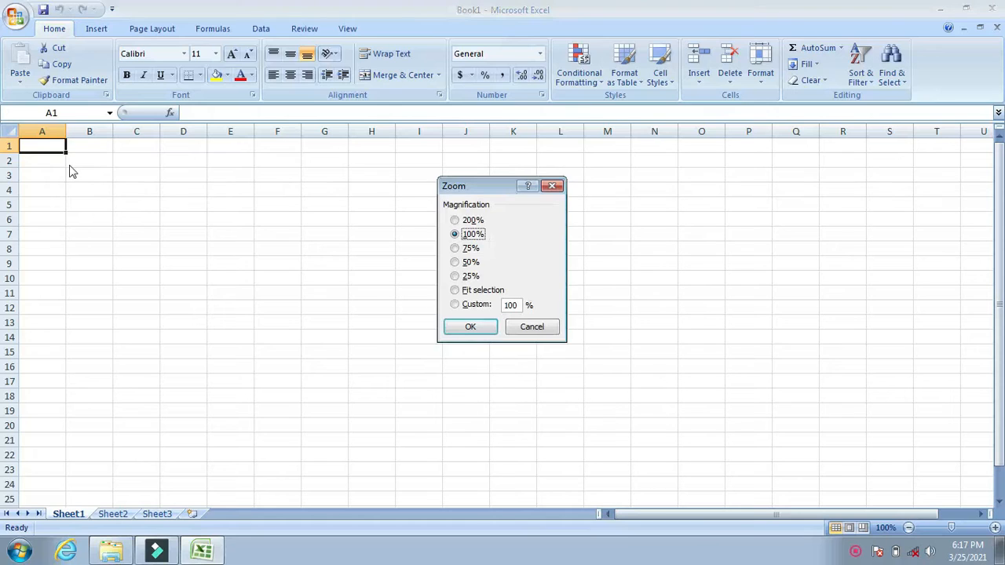
pyautogui.press('Down')
pyautogui.press('Down')
pyautogui.press('Down')
pyautogui.press('Down')
pyautogui.press('Down')
pyautogui.press('BackSpace')
pyautogui.press('BackSpace')
pyautogui.press('BackSpace')
pyautogui.write('125')
pyautogui.press('Return')
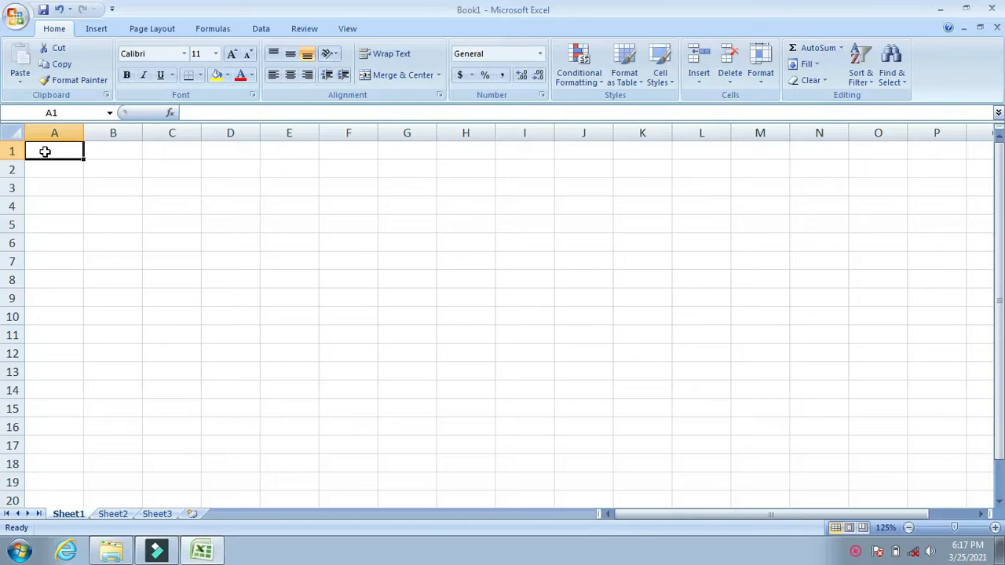
# Enter the column heading SN NO in cell A1.
pyautogui.write('S')
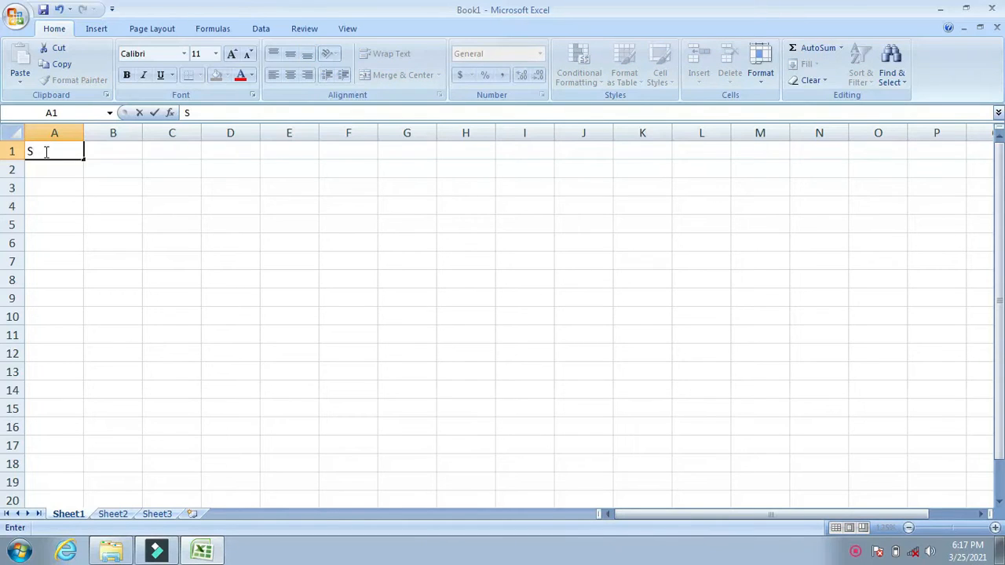
pyautogui.write('N no')
pyautogui.press('BackSpace')
pyautogui.press('BackSpace')
pyautogui.write('NO')
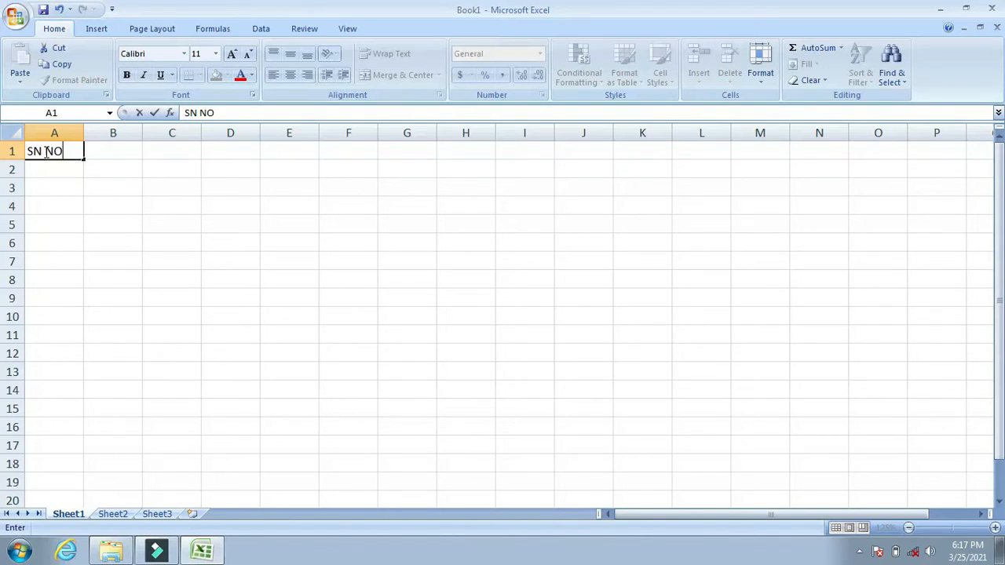
pyautogui.press('Tab')
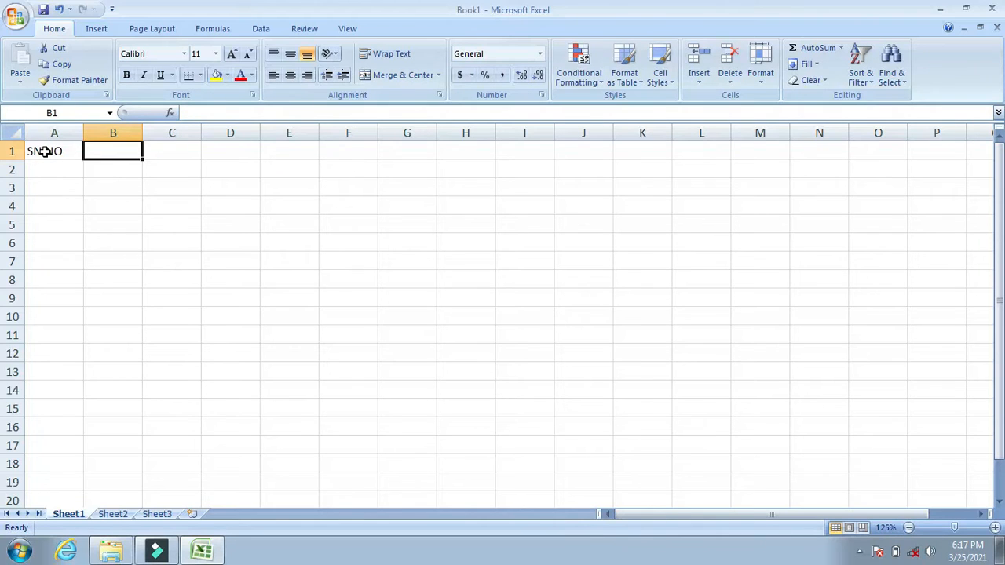
# Enter the heading STUDENTS NAME in cell B1 and widen column B until the whole heading fits.
pyautogui.write('S')
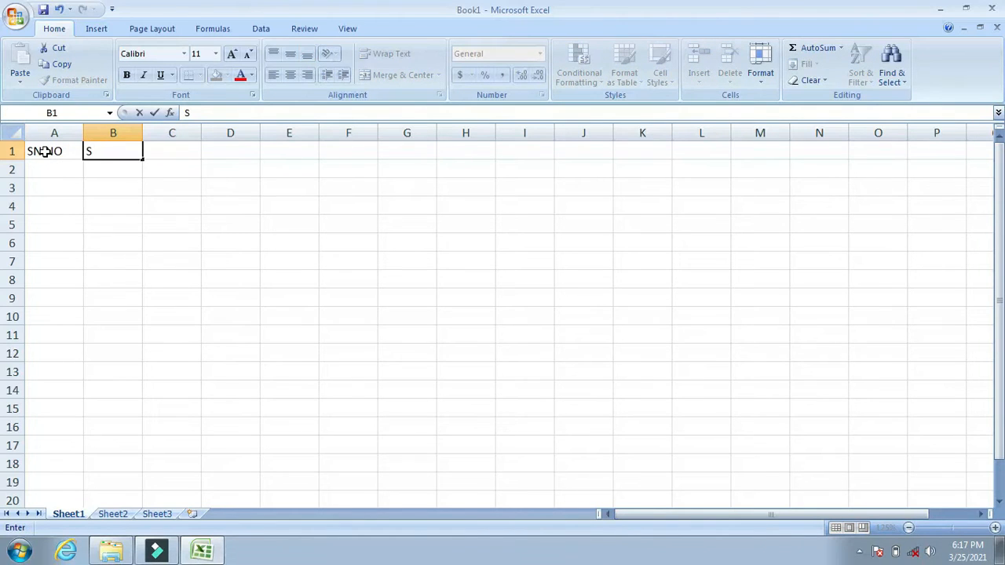
pyautogui.write('TUDENTS')
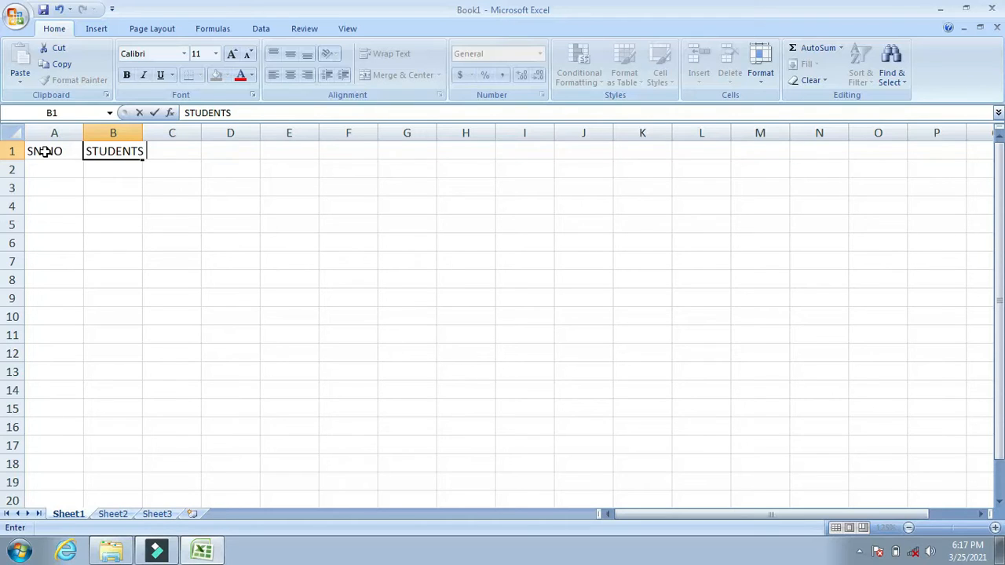
pyautogui.write(' NAME')
pyautogui.press('Tab')
pyautogui.press('Tab')
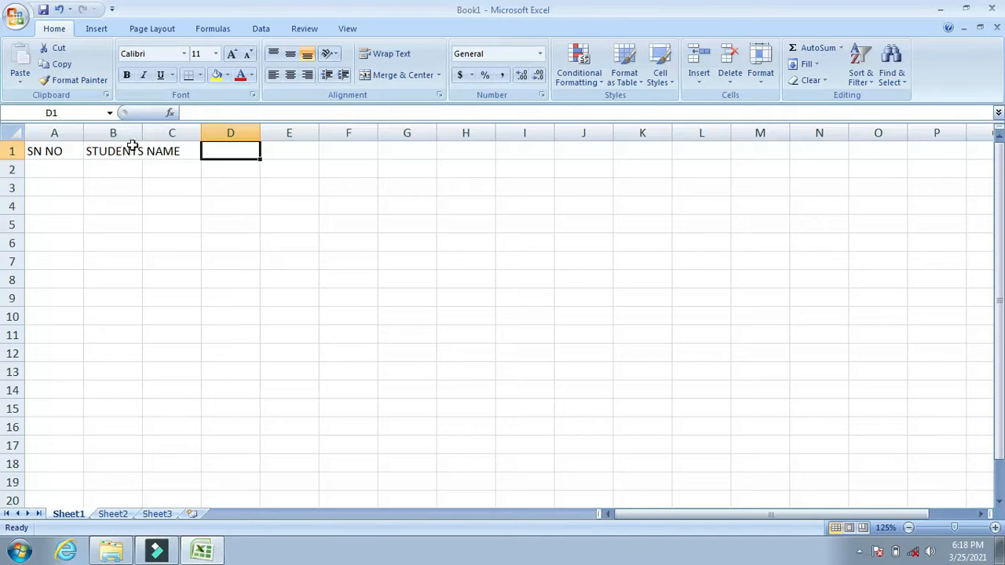
pyautogui.moveTo(142, 134); pyautogui.dragTo(197, 129)
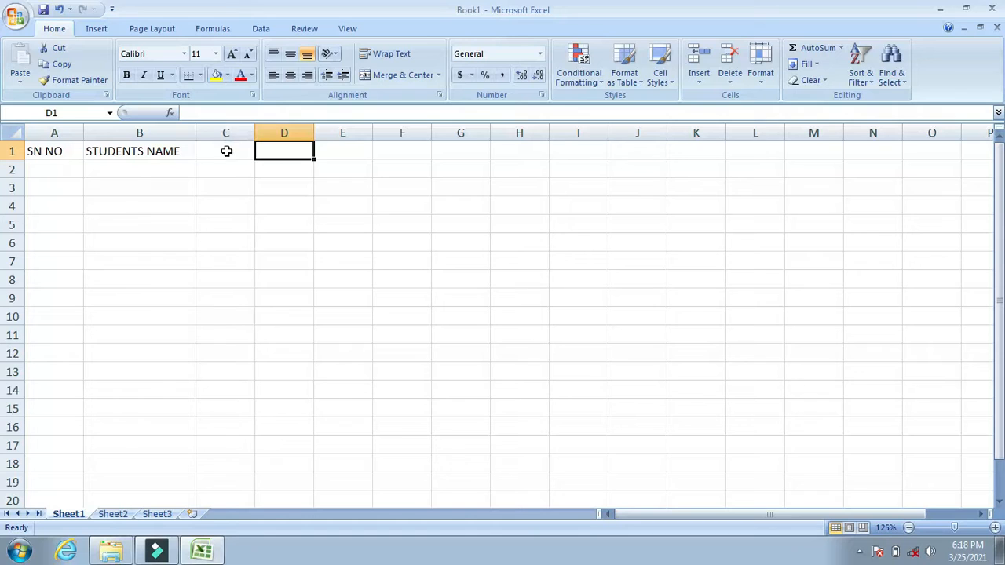
# Enter the subject headings SUB1 in cell C1 and SUB2 in cell D1.
pyautogui.click(225, 150)
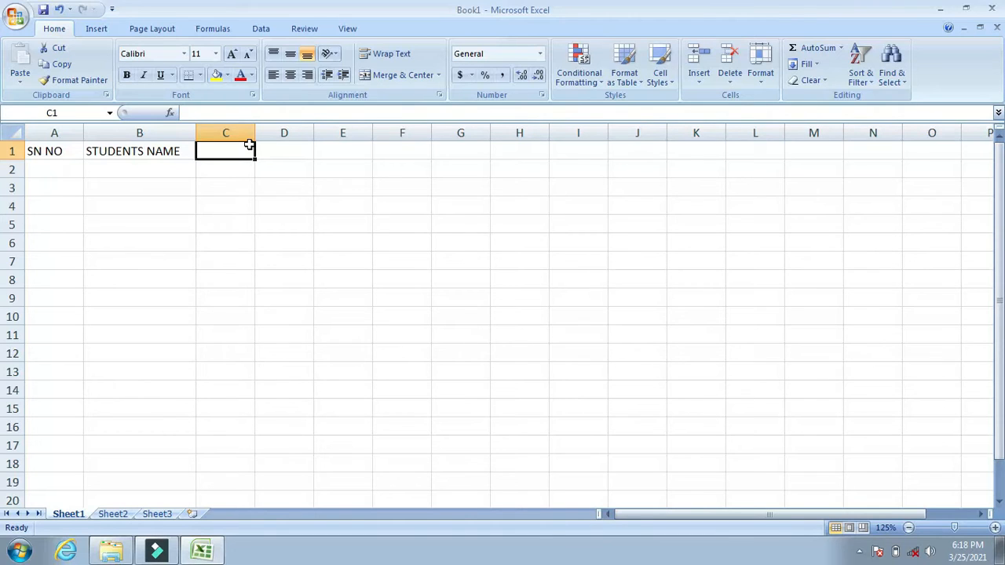
pyautogui.write('S')
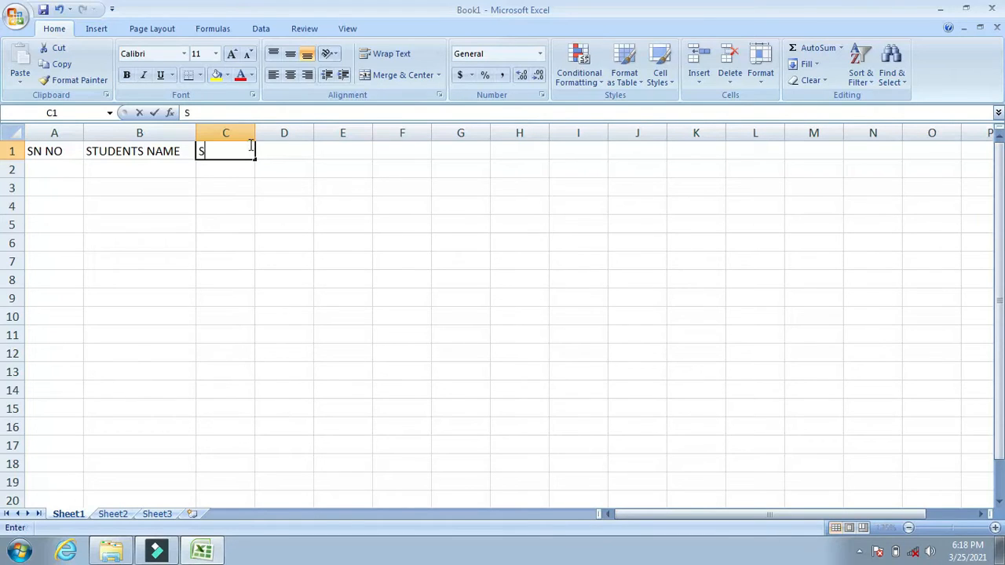
pyautogui.write('UB1')
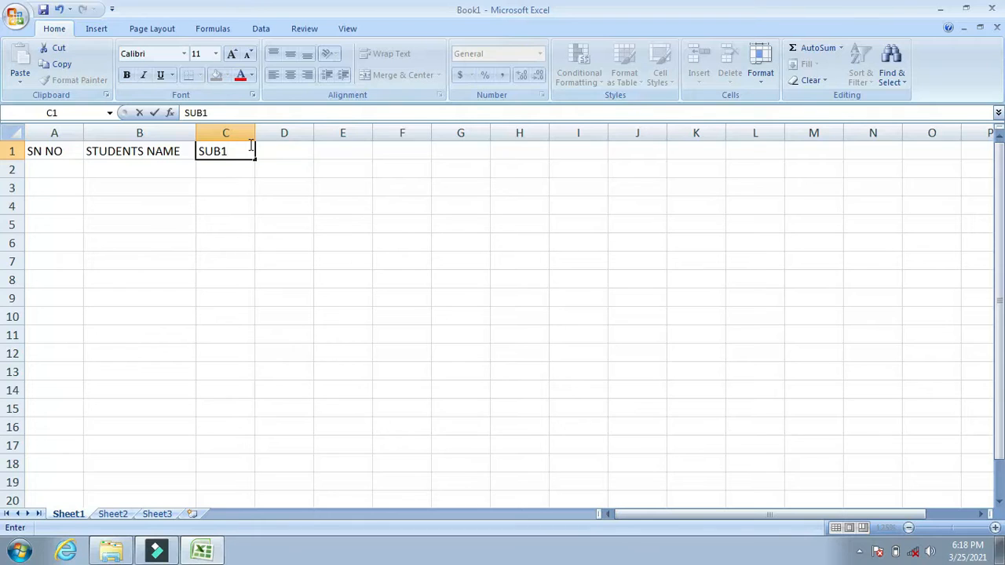
pyautogui.press('Tab')
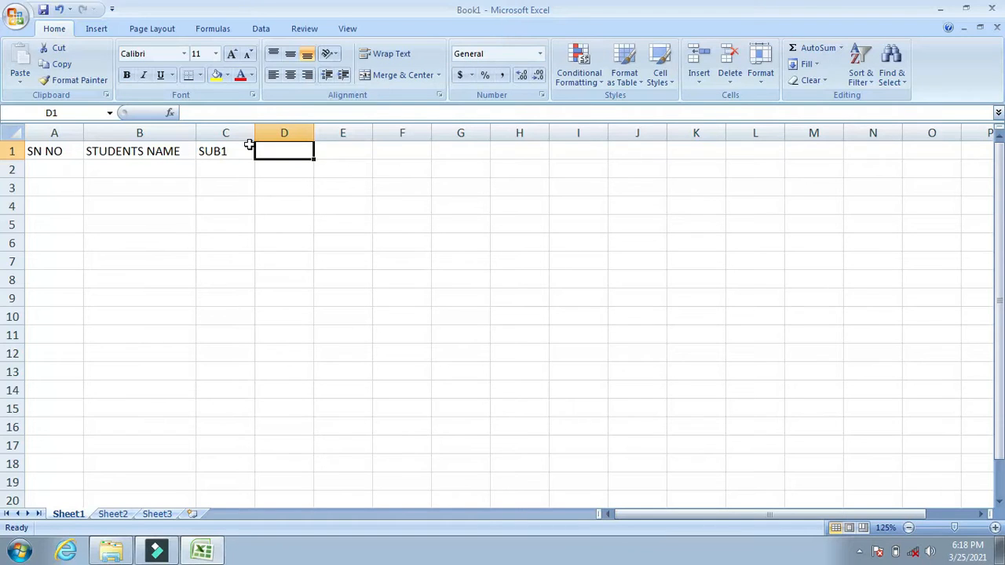
pyautogui.write('S')
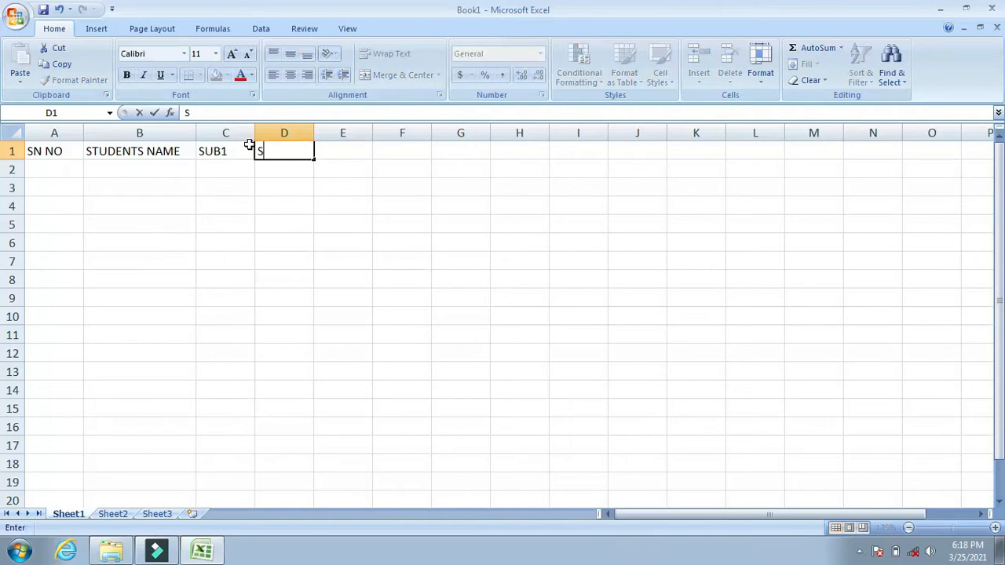
pyautogui.write('ub2')
pyautogui.press('BackSpace')
pyautogui.press('BackSpace')
pyautogui.press('BackSpace')
pyautogui.write('UB2')
pyautogui.press('Tab')
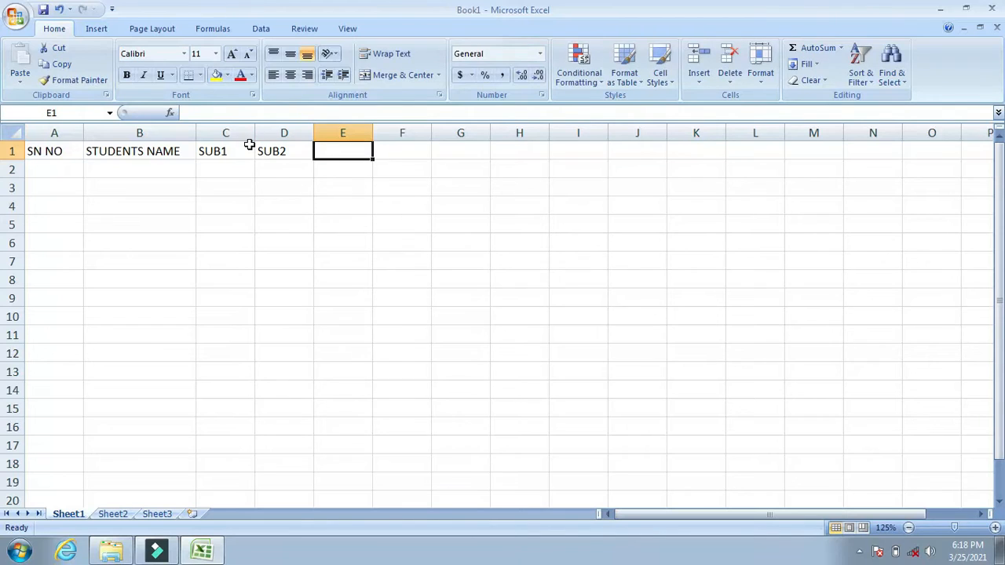
# Enter the headings SUB3 in cell E1 and TOTAL in cell F1.
pyautogui.write('SUB')
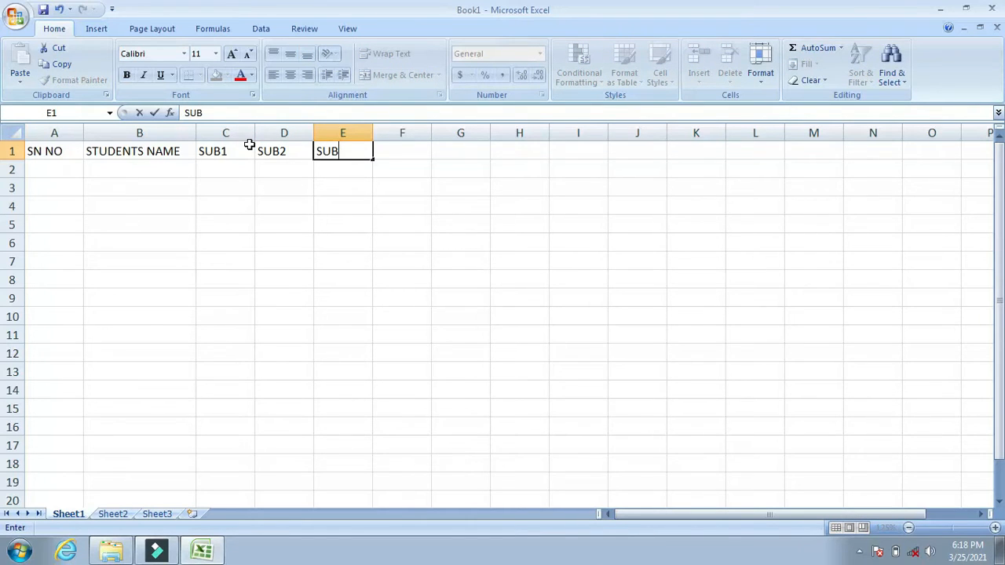
pyautogui.write('3')
pyautogui.press('Tab')
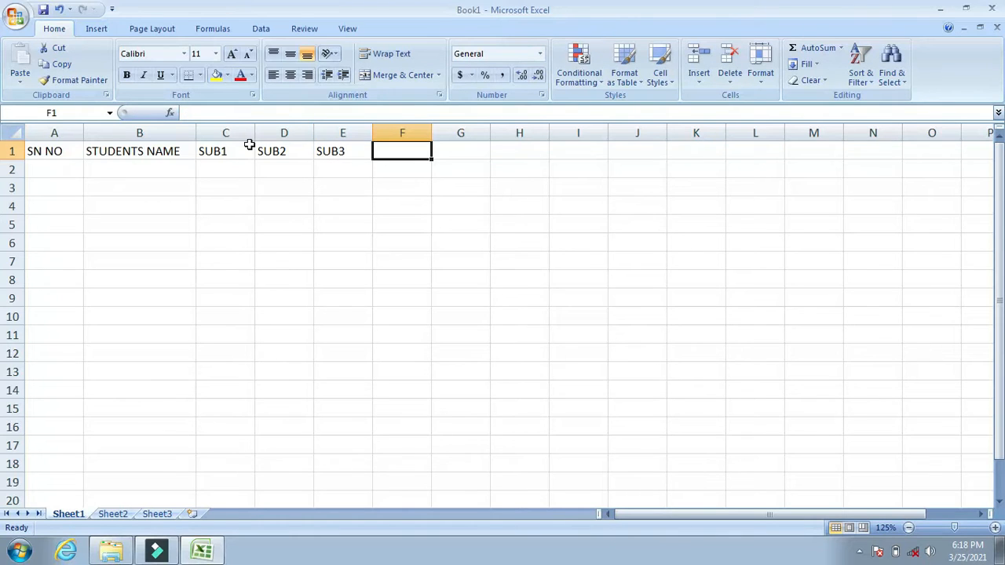
pyautogui.write('TOT')
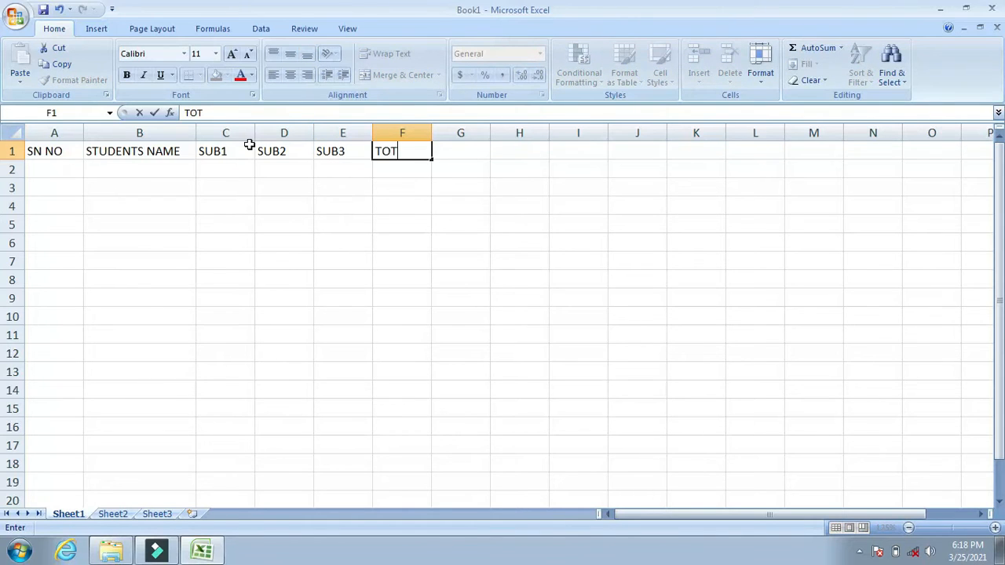
pyautogui.write('AL')
pyautogui.press('Tab')
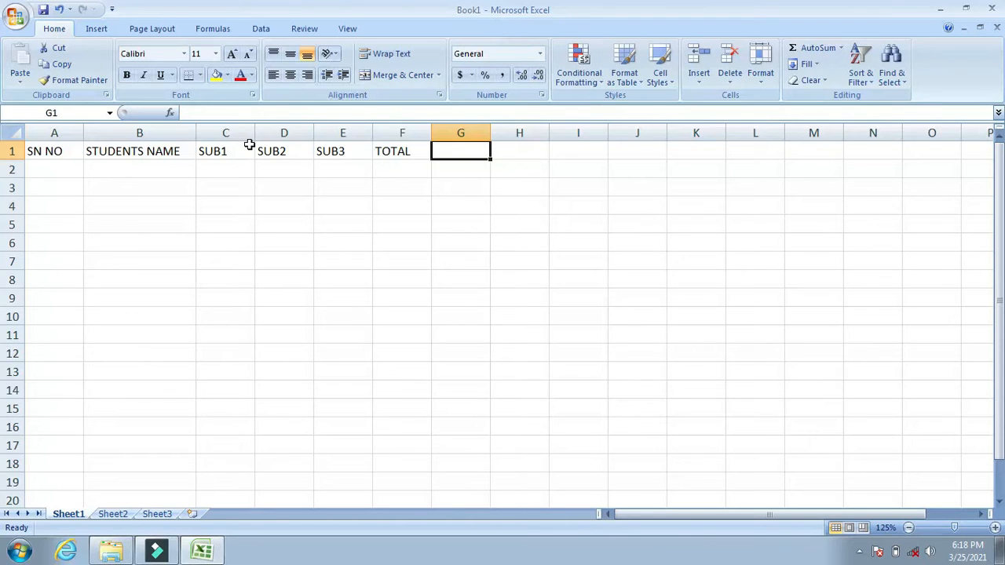
# Enter the headings MAX in cell G1 and MIN in cell H1.
pyautogui.write('MAX')
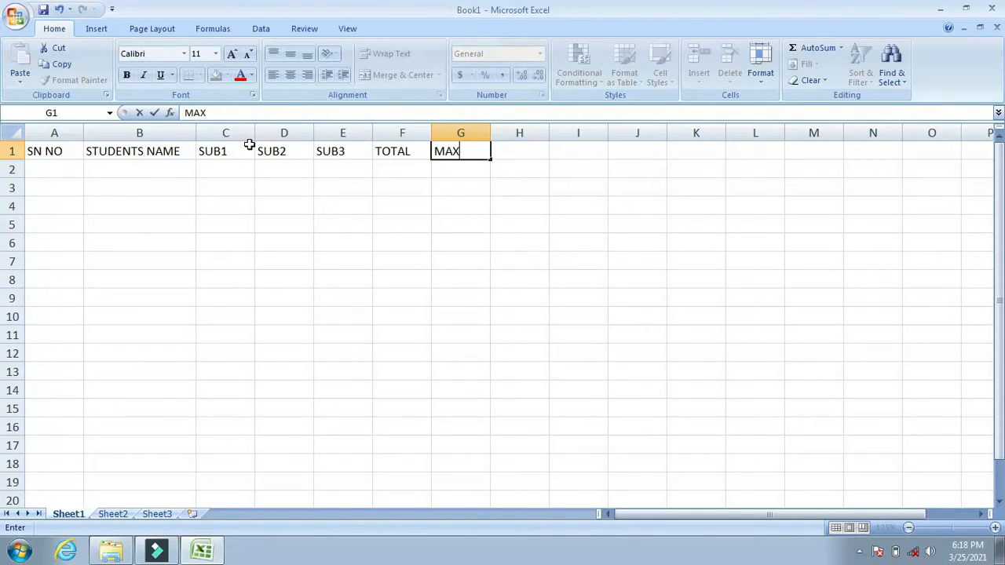
pyautogui.press('Tab')
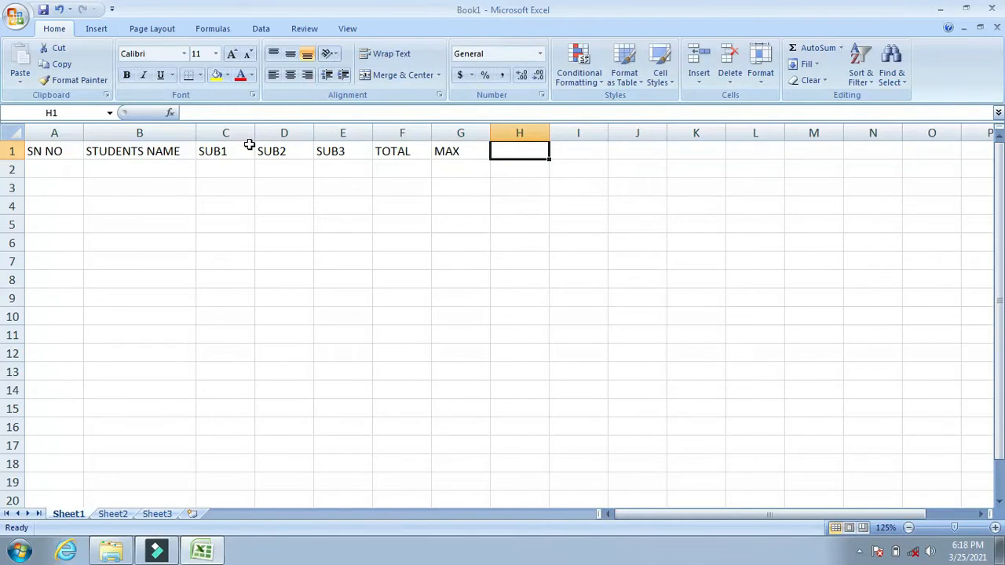
pyautogui.write('MIN')
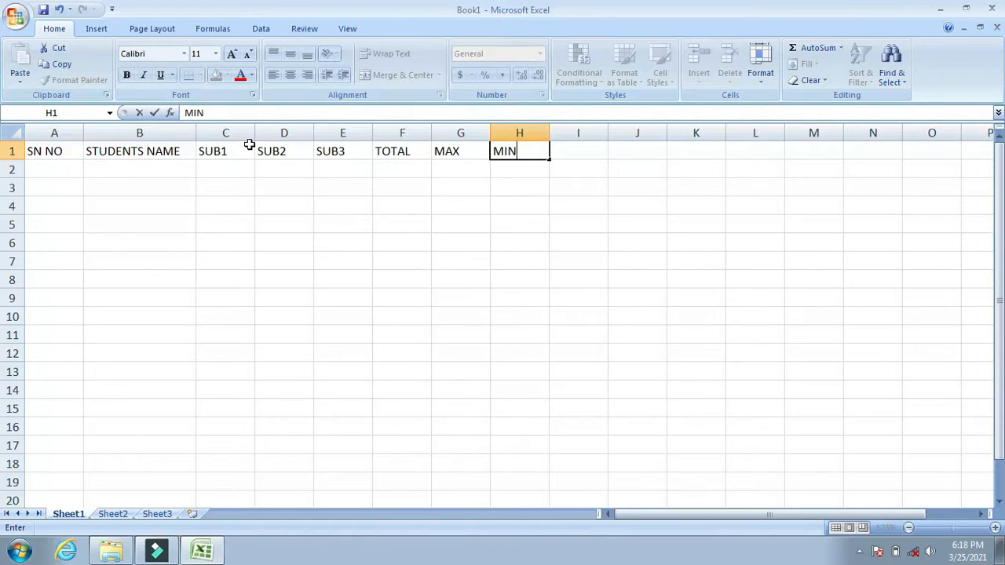
pyautogui.press('Tab')
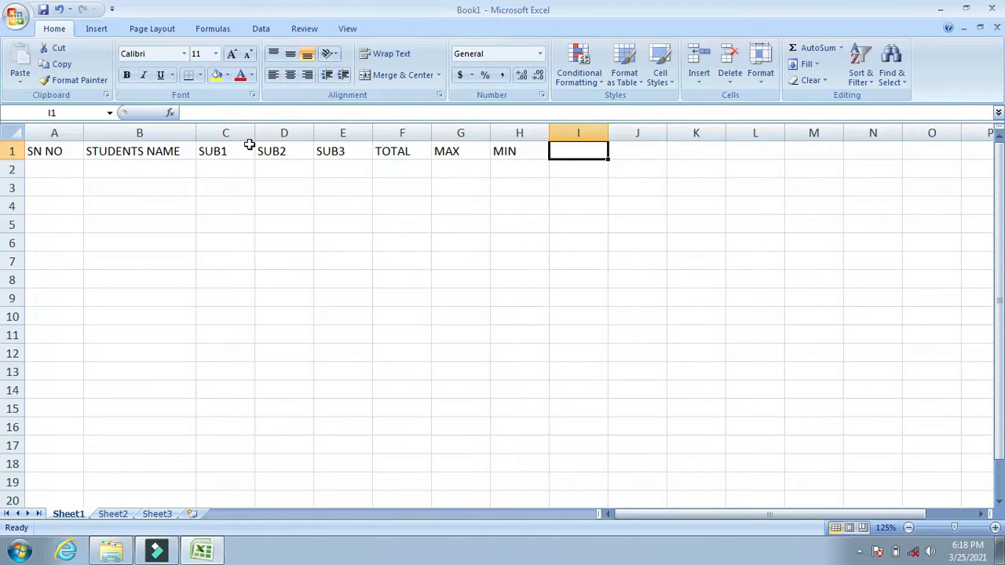
# Enter the headings AVERAGE in cell I1 and PERCENTAGE in cell J1.
pyautogui.write('A')
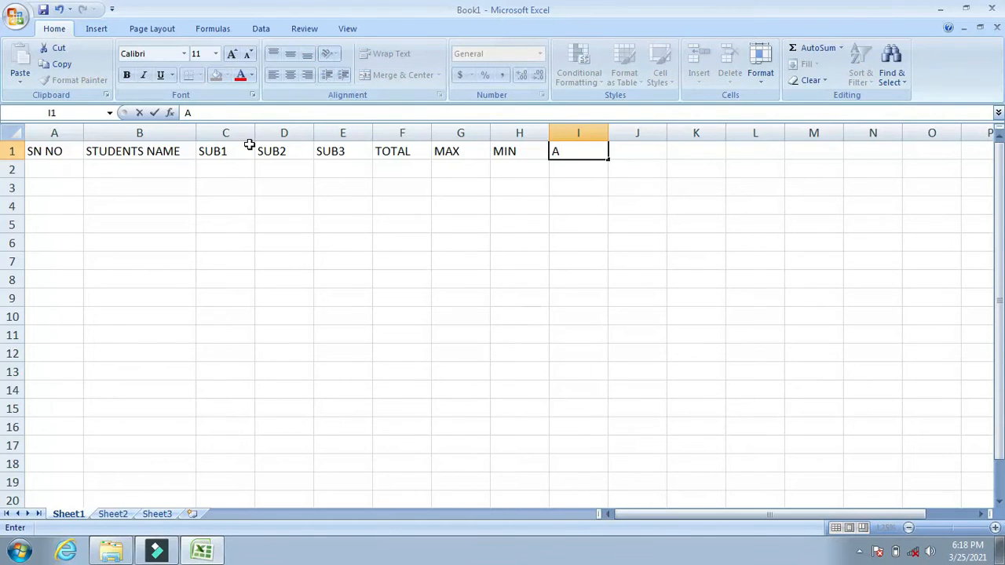
pyautogui.write('VERAGE')
pyautogui.press('Tab')
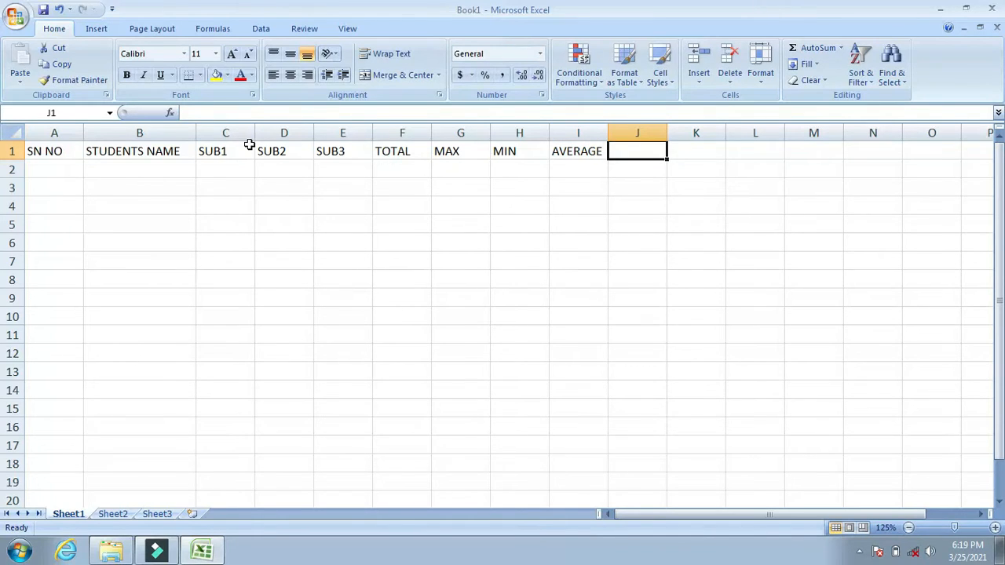
pyautogui.write('PERCENTA')
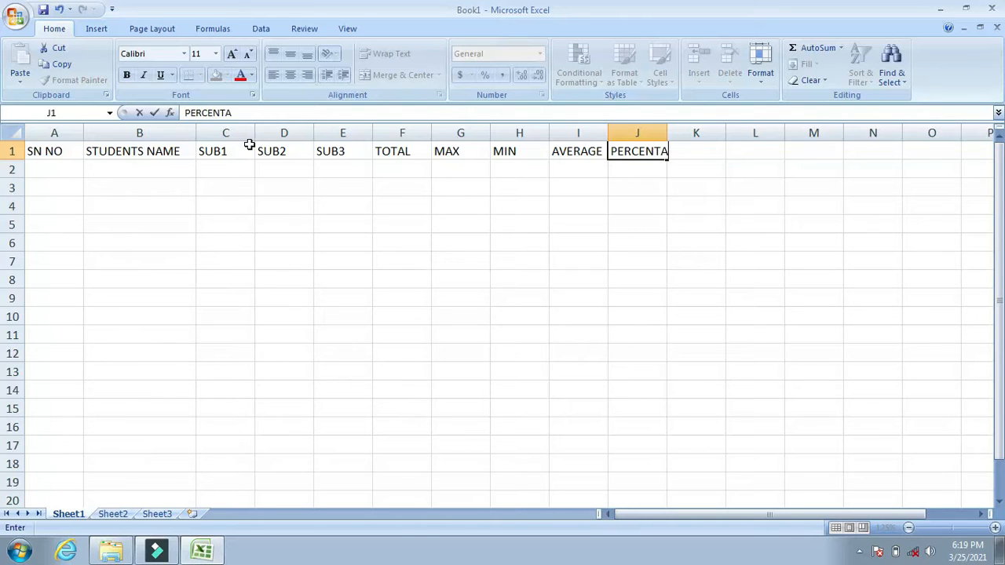
pyautogui.write('GE')
pyautogui.press('Tab')
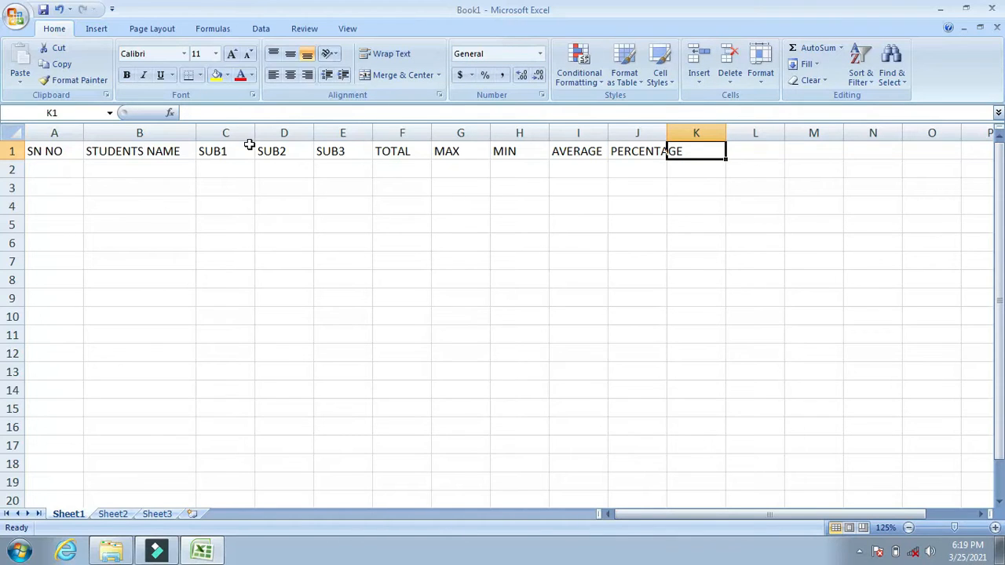
# Enter the headings RESULT in cell K1 and GRADE in cell L1.
pyautogui.write('RESULT')
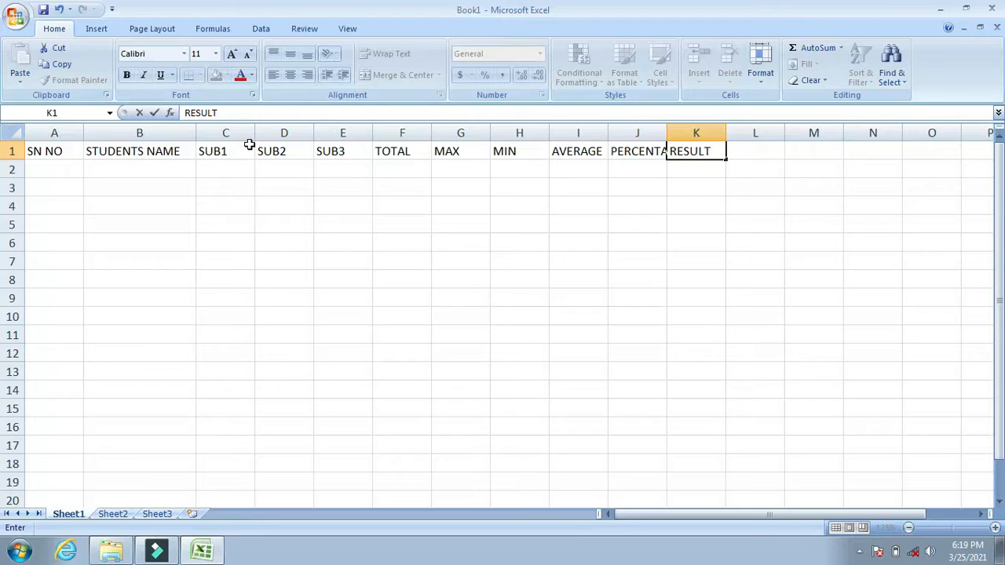
pyautogui.press('Tab')
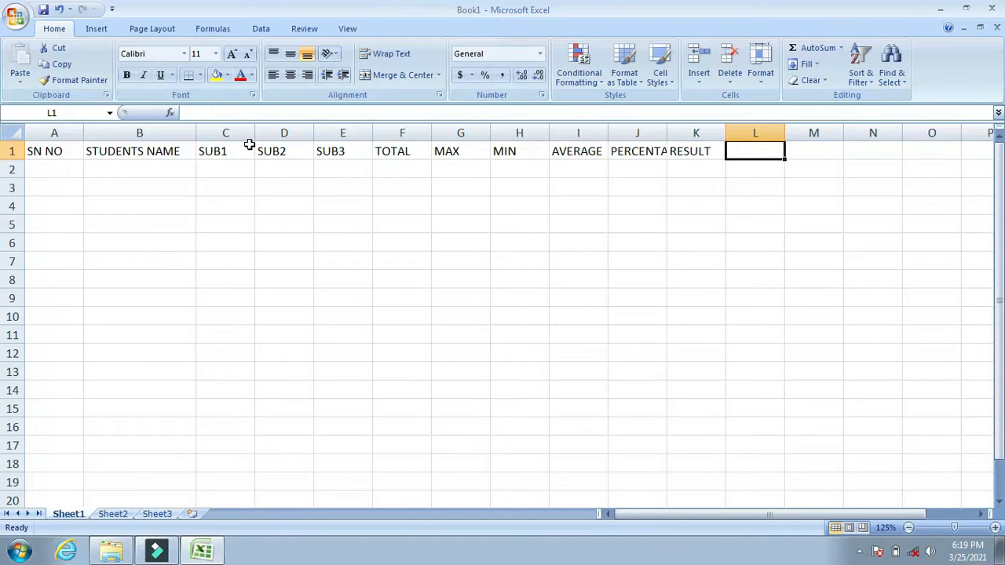
pyautogui.write('GRADE')
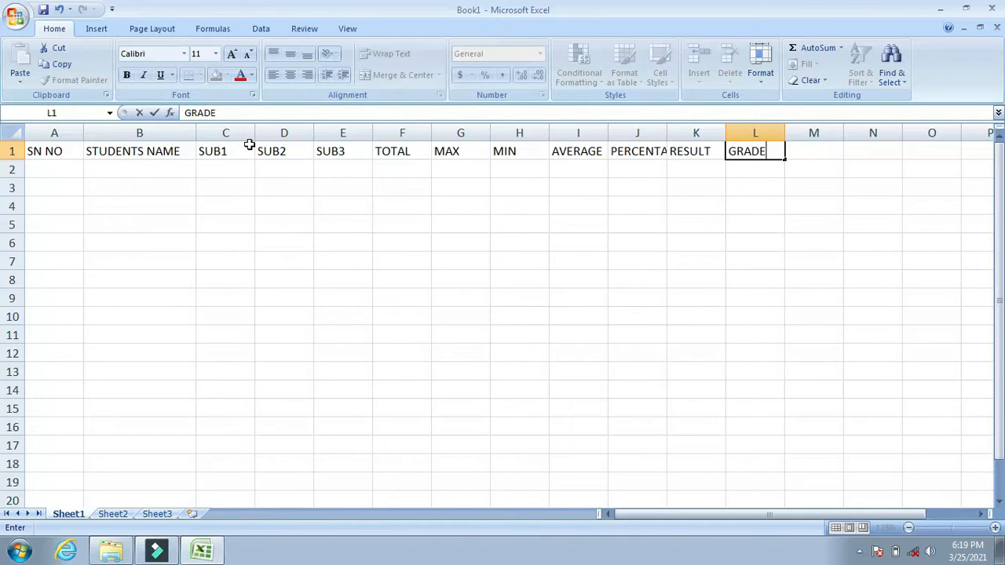
pyautogui.click(53, 170)
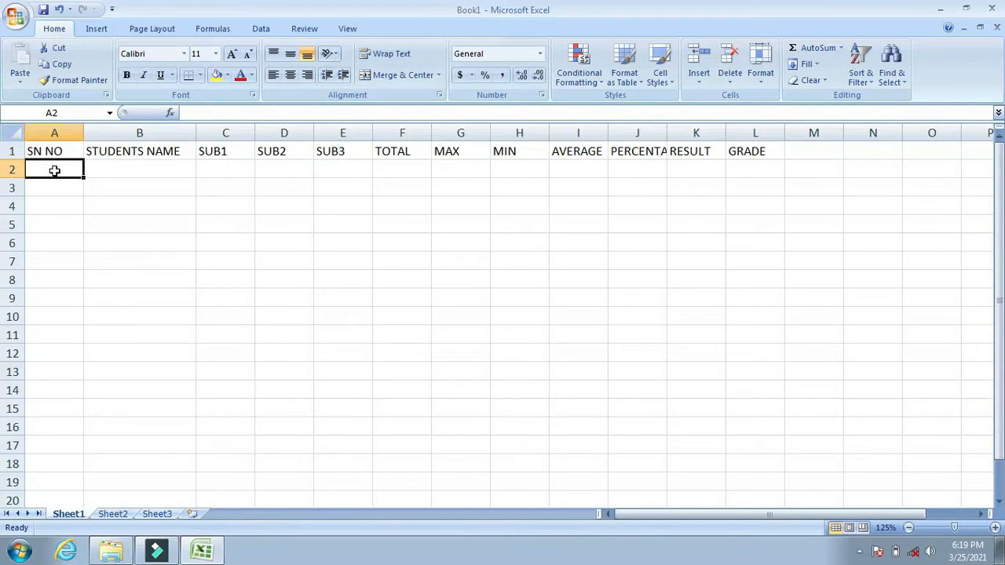
# Enter the serial numbers 1 through 7 in cells A2 to A8 of the SN NO column.
pyautogui.write('1')
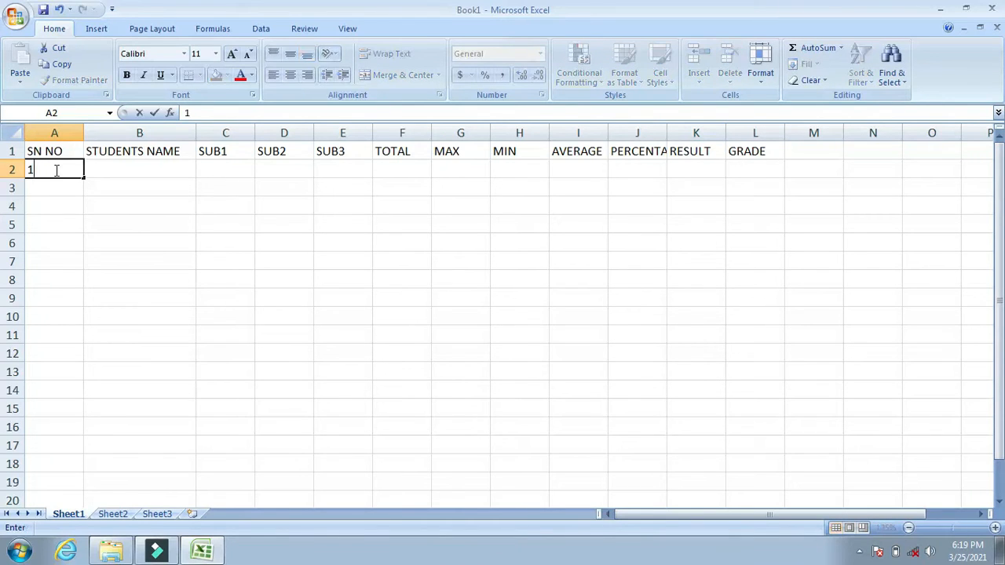
pyautogui.press('Return')
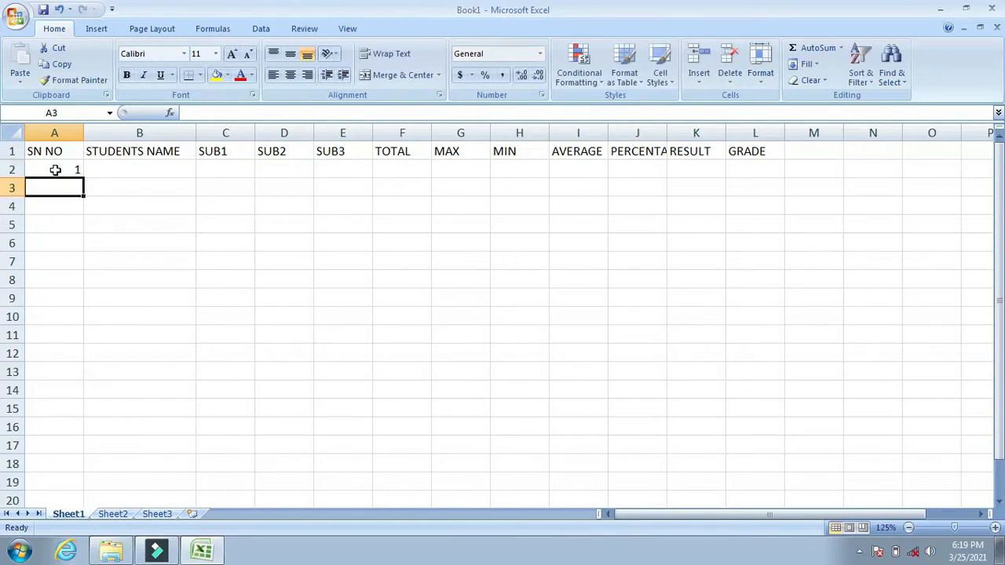
pyautogui.write('2')
pyautogui.press('Return')
pyautogui.write('3')
pyautogui.press('Return')
pyautogui.write('4')
pyautogui.press('Return')
pyautogui.write('5')
pyautogui.press('Return')
pyautogui.write('6')
pyautogui.press('Return')
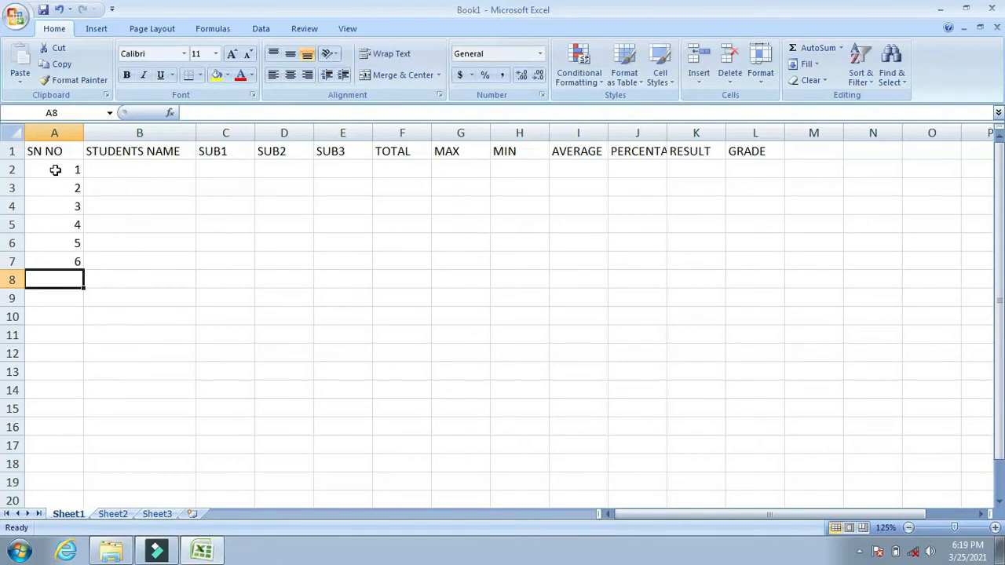
pyautogui.write('7')
pyautogui.press('Return')
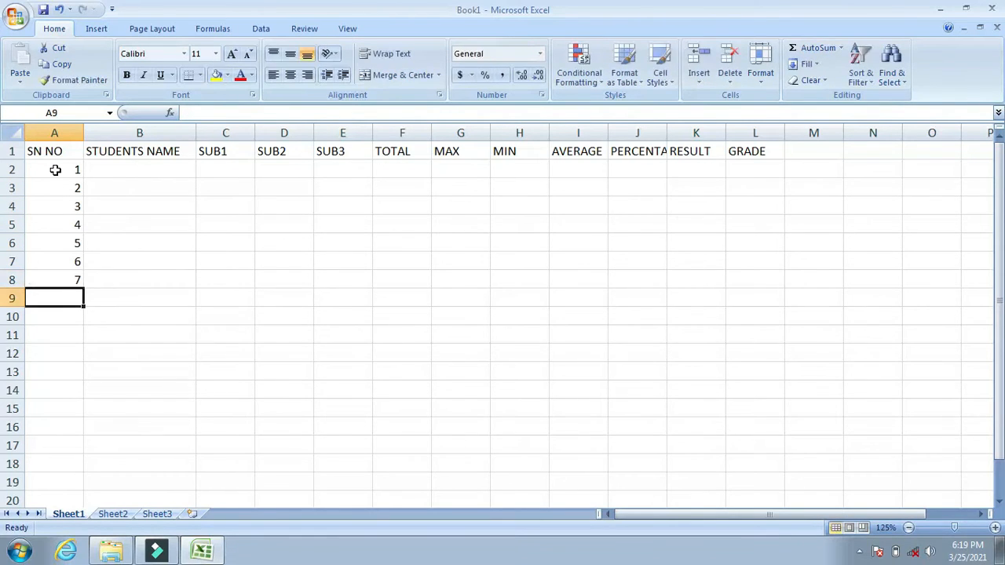
# Enter the first and second students' full names in cells B2 and B3.
pyautogui.click(161, 164)
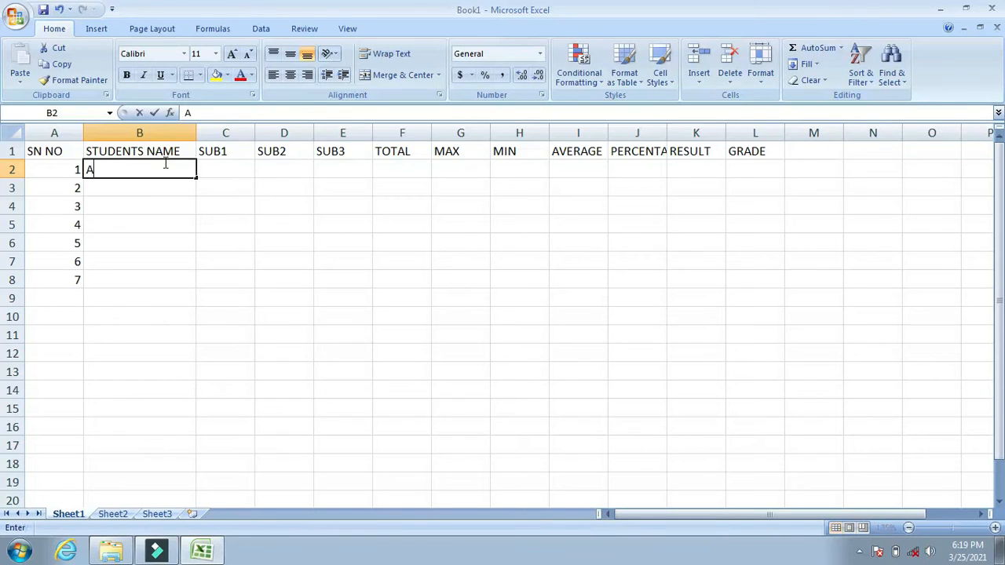
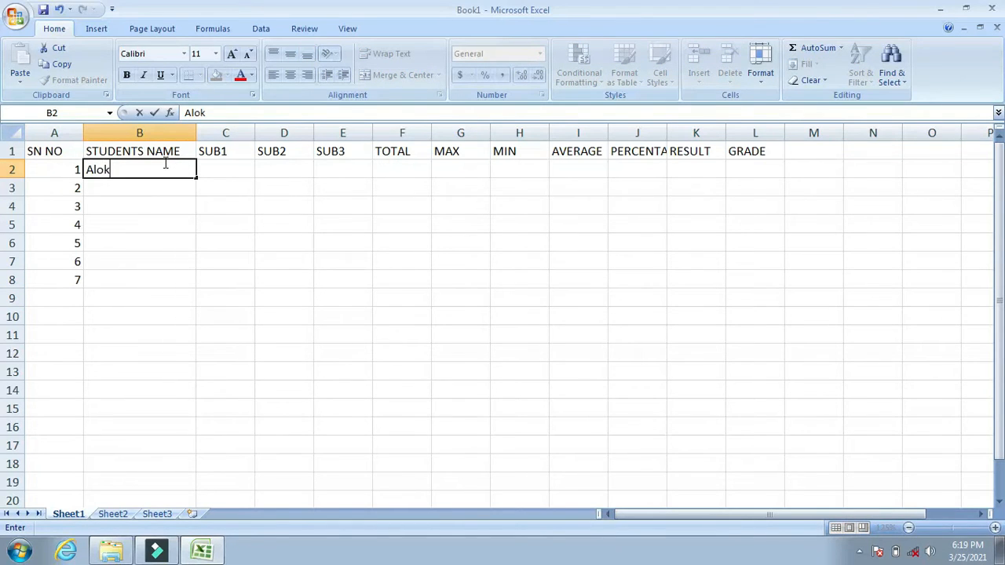
pyautogui.press('Return')
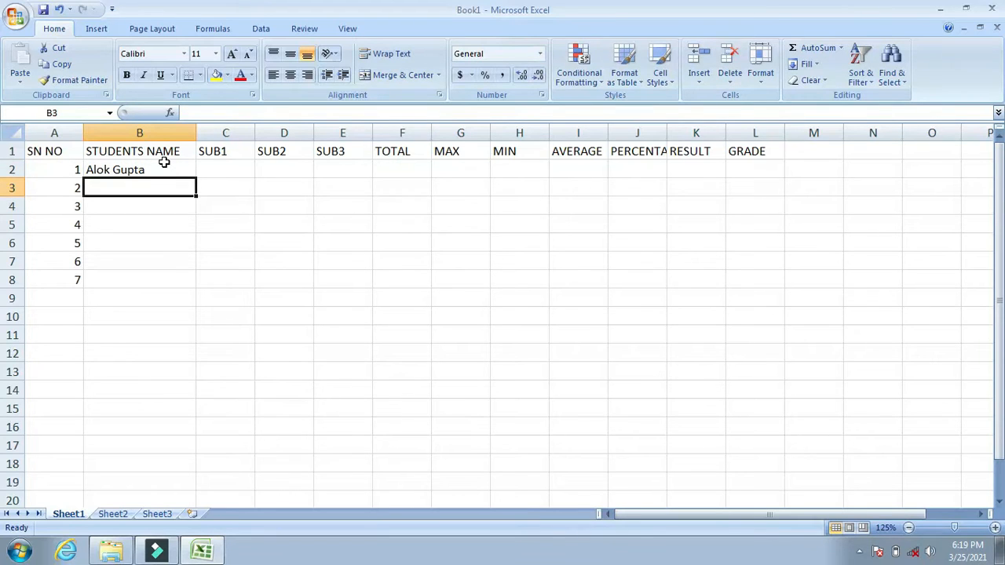
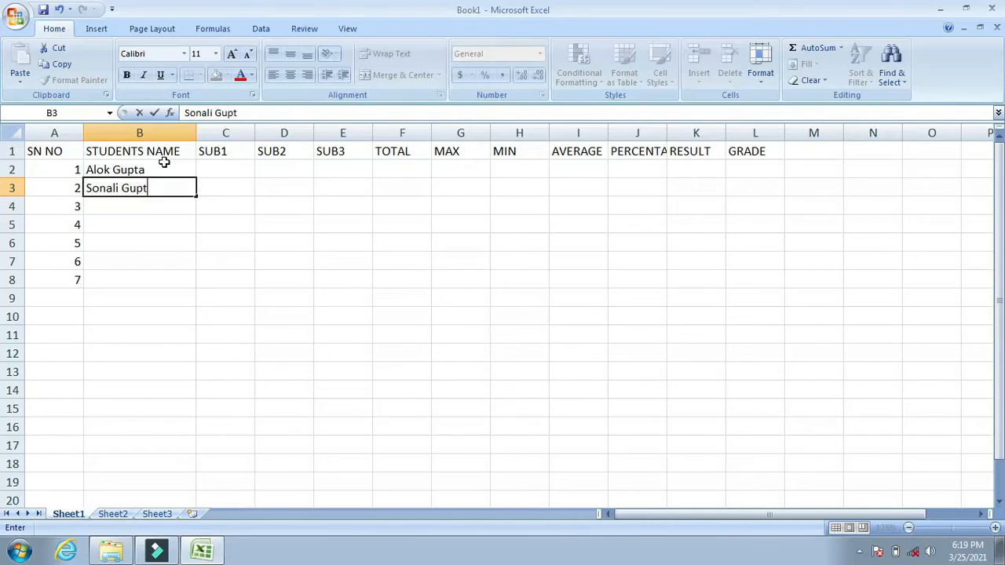
pyautogui.press('Return')
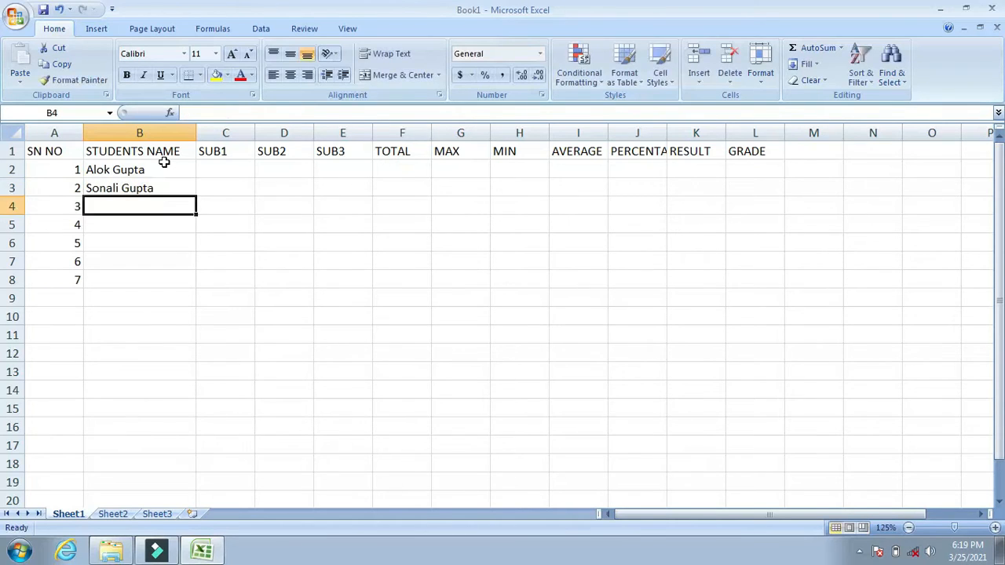
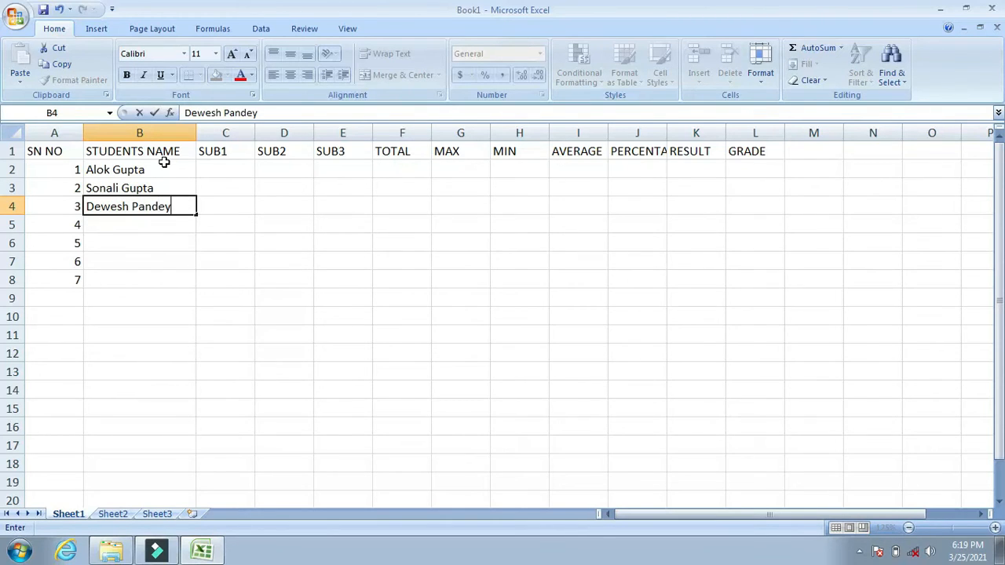
# Enter the third and fourth students' full names in cells B4 and B5.
pyautogui.press('Return')
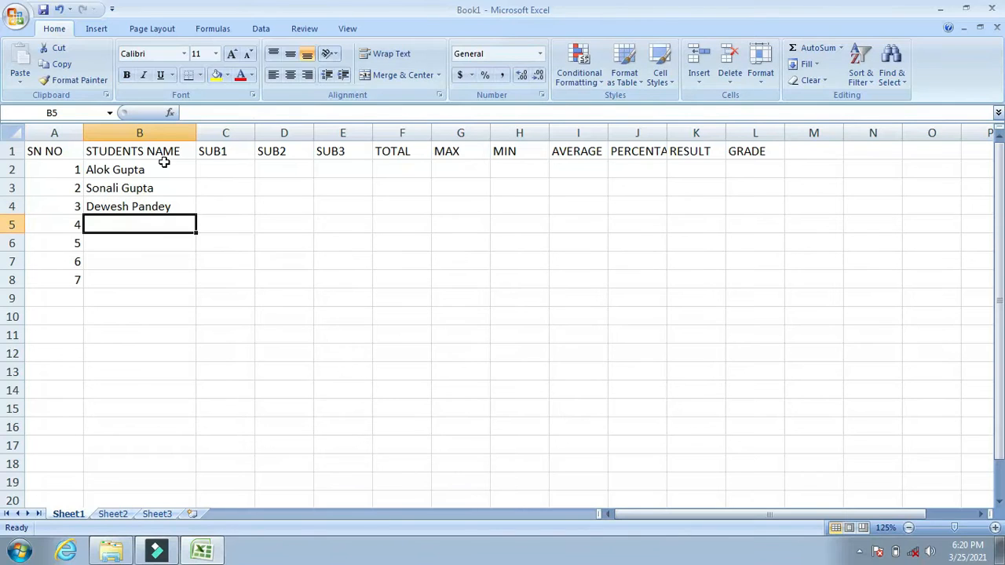
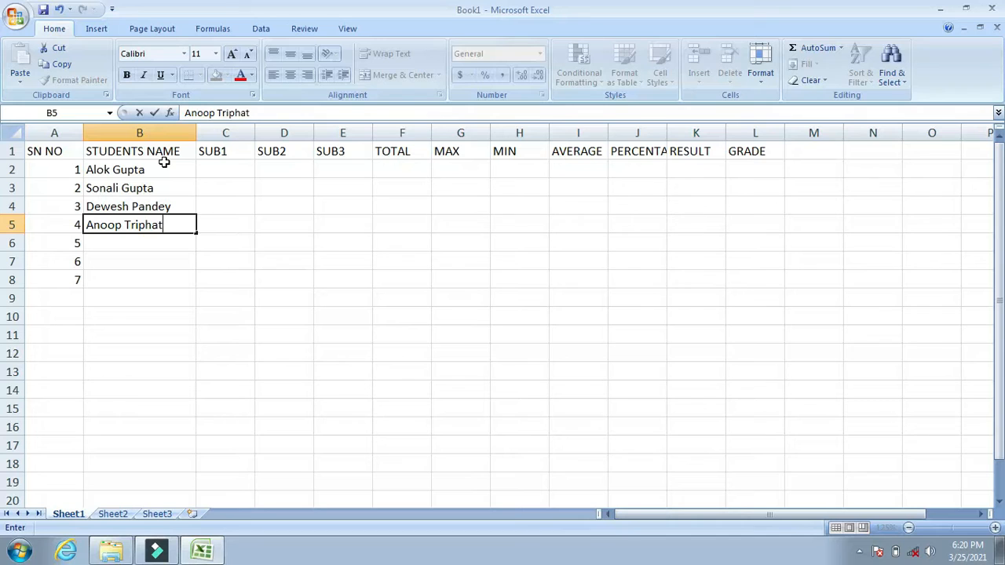
pyautogui.press('Return')
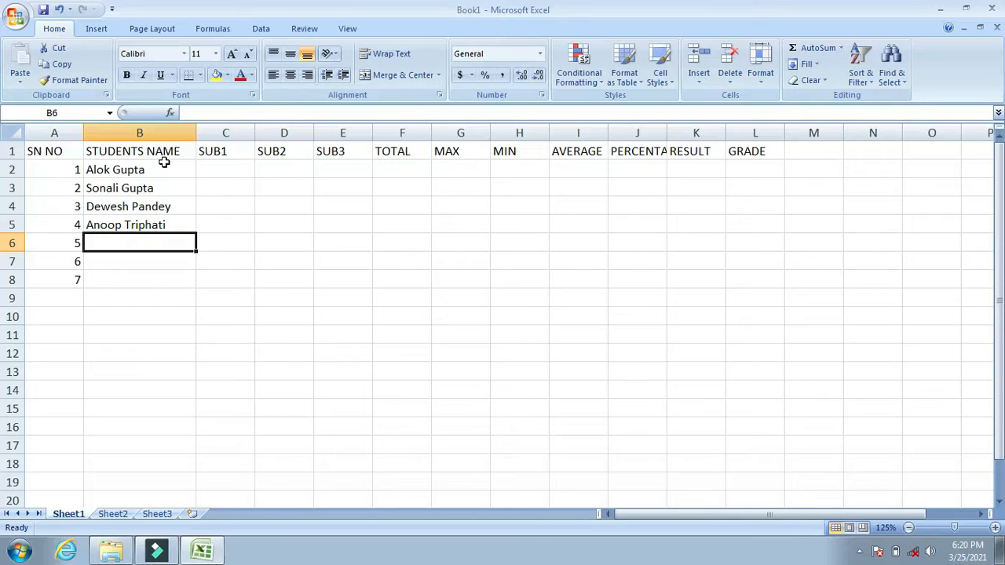
# Enter the fifth and sixth students' first names in cells B6 and B7.
pyautogui.write('RA')
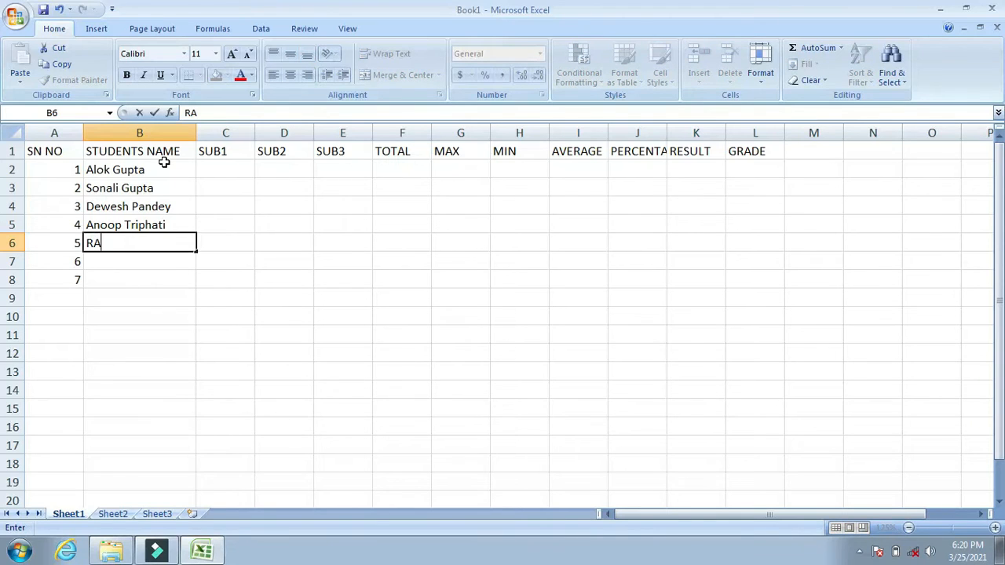
pyautogui.press('BackSpace')
pyautogui.write('n')
pyautogui.press('BackSpace')
pyautogui.write('m')
pyautogui.press('Return')
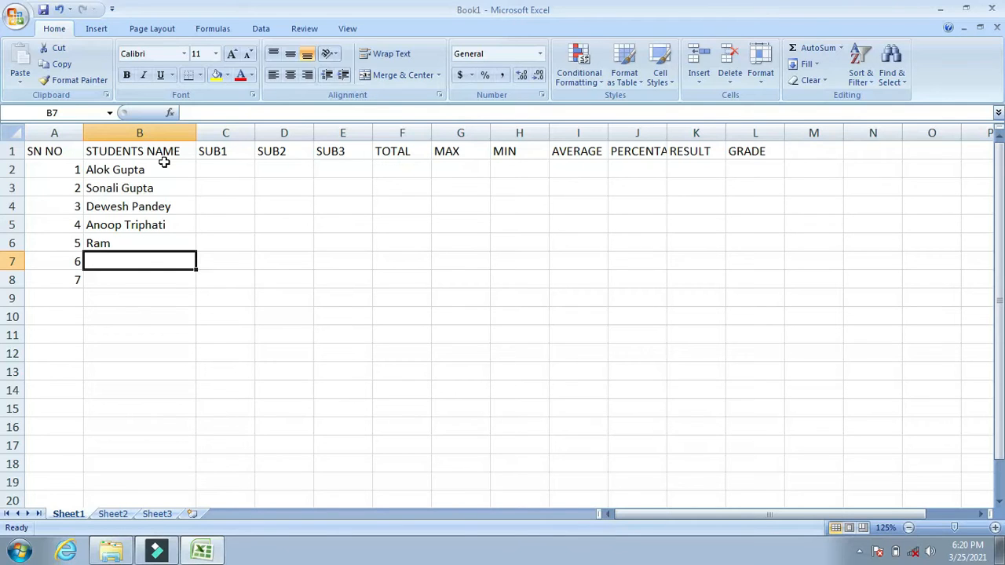
pyautogui.write('Sav')
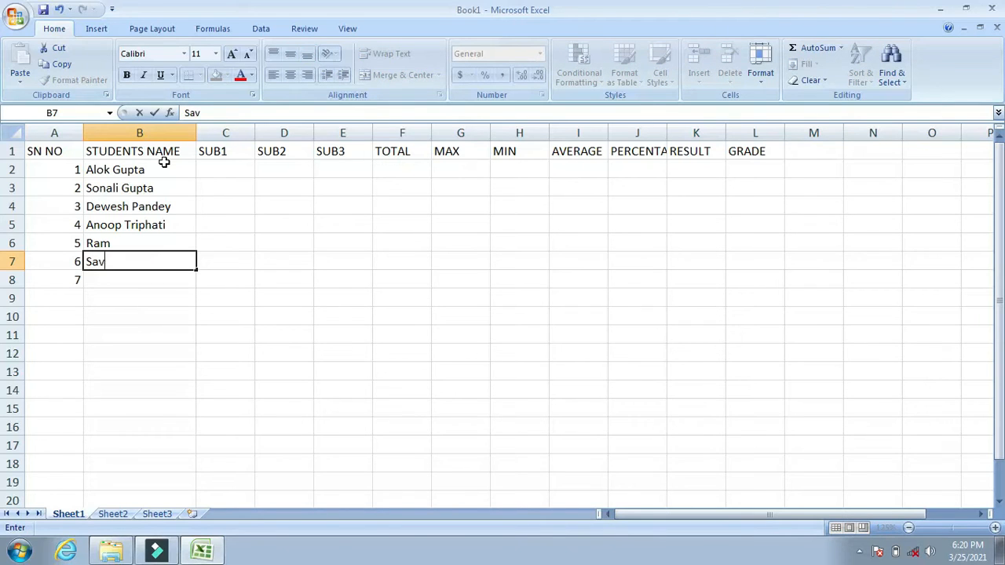
pyautogui.write('itaa')
pyautogui.press('BackSpace')
pyautogui.press('Return')
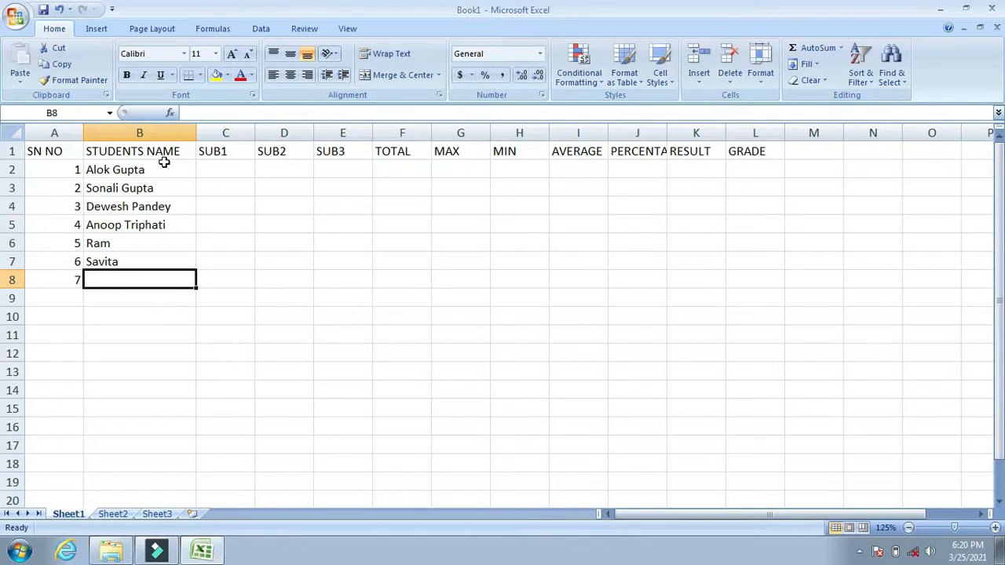
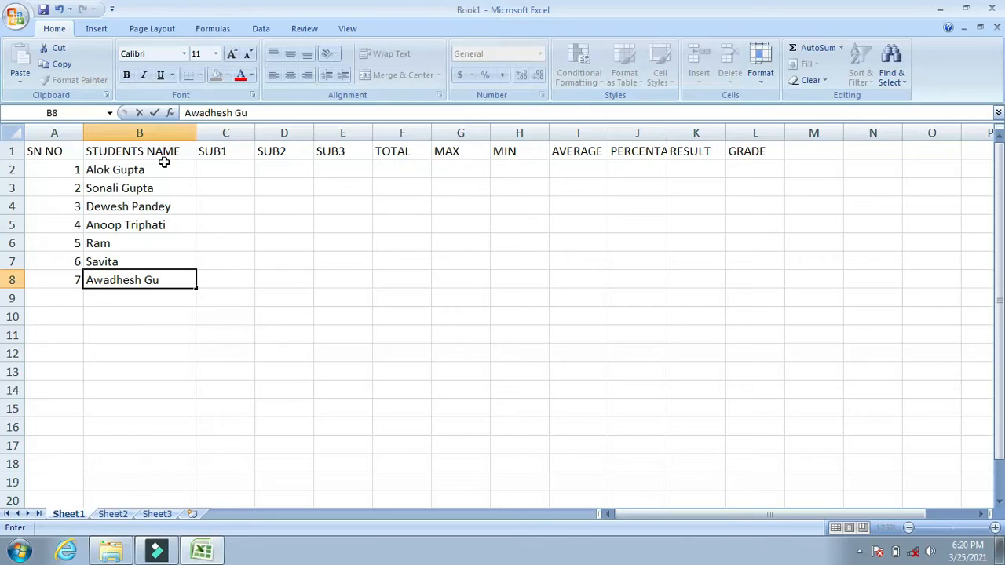
# Select the marks range C2:E8 and enter the SUB1 marks 67, 87, 89, 76, 56, 98 and 46 in C2:C8.
pyautogui.click(228, 165)
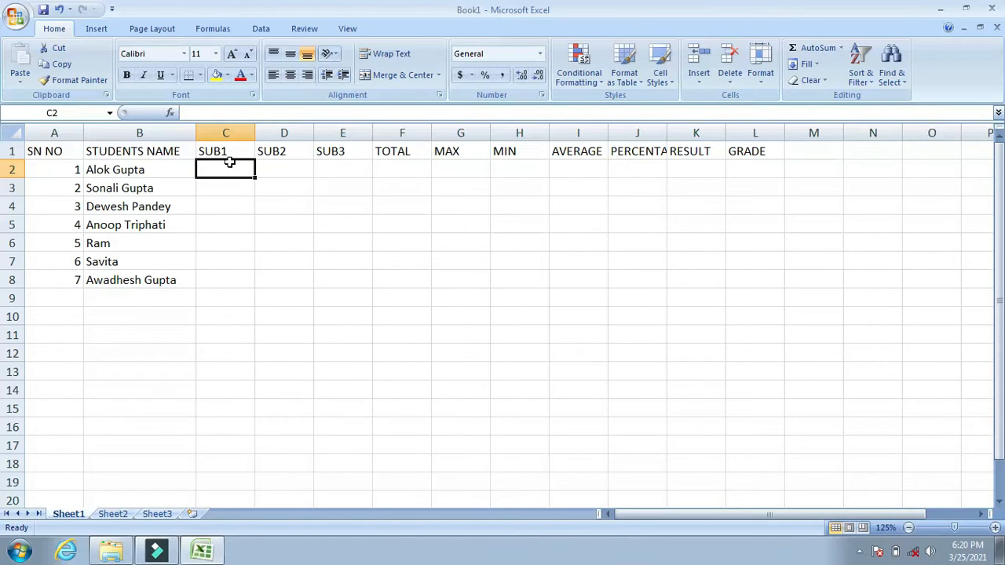
pyautogui.moveTo(225, 164); pyautogui.dragTo(325, 280)
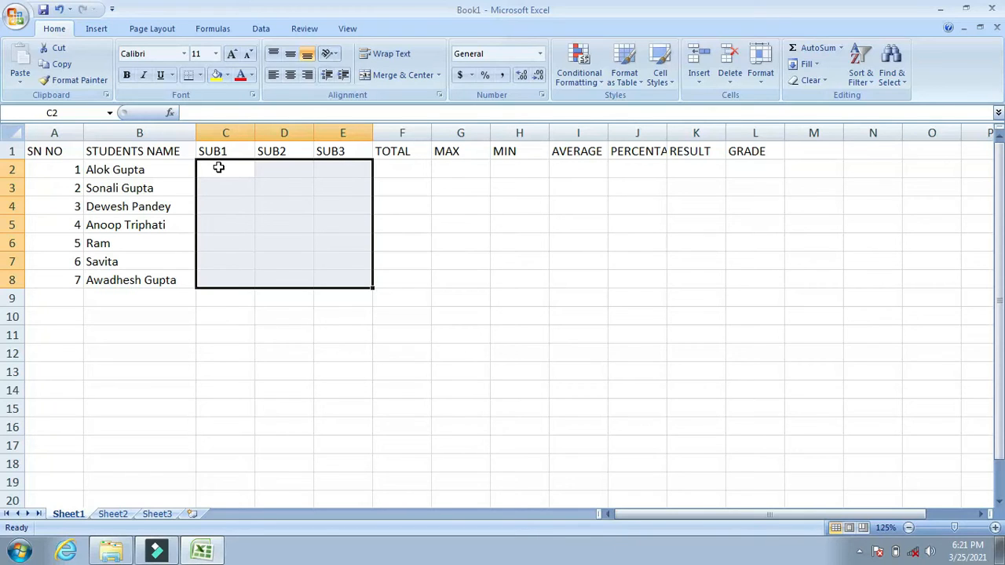
pyautogui.write('67')
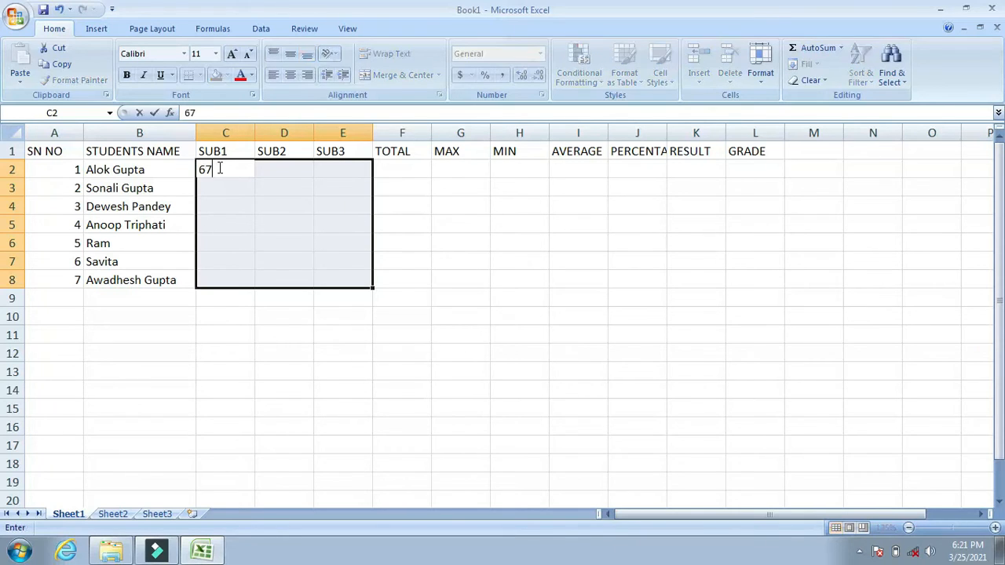
pyautogui.press('Return')
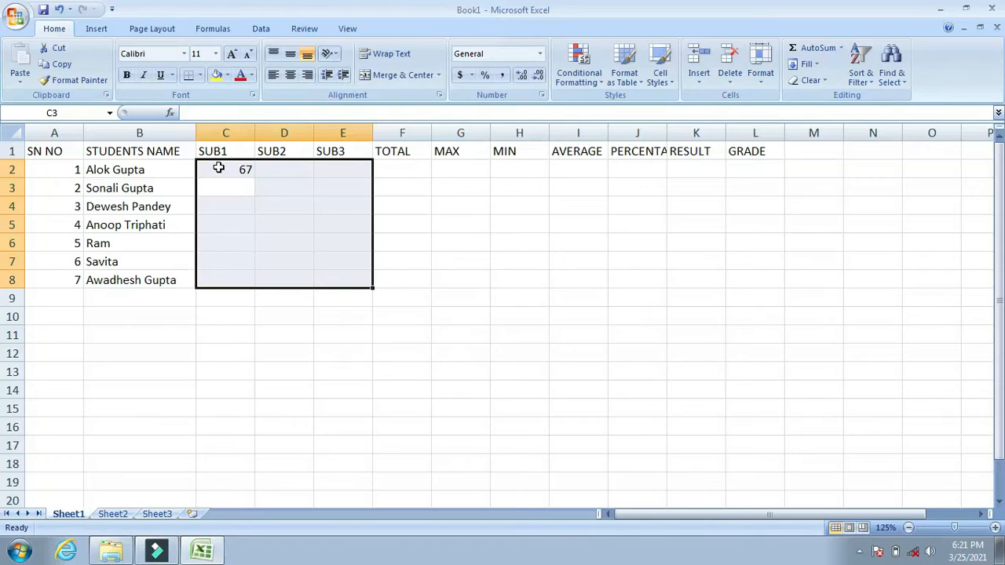
pyautogui.write('87')
pyautogui.press('Return')
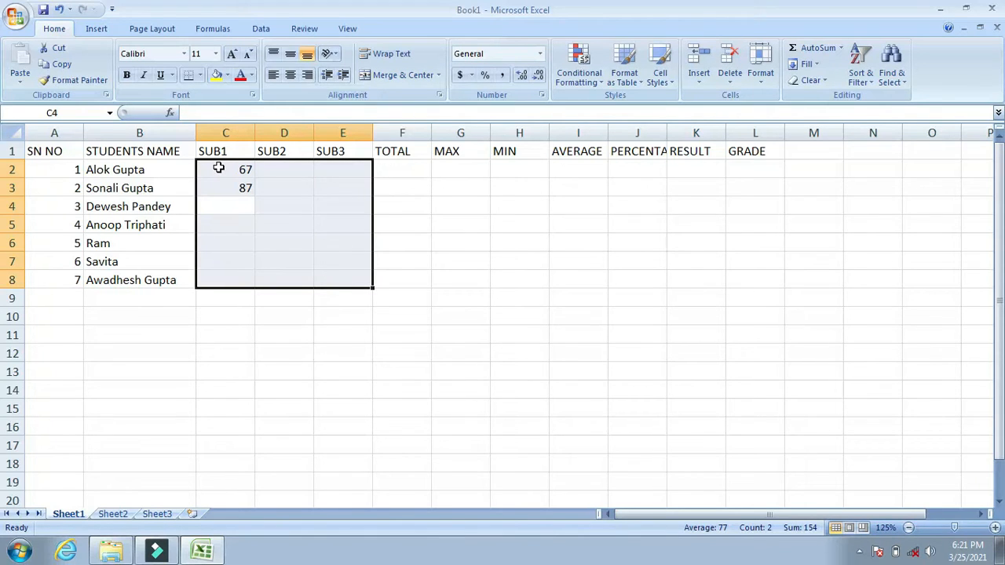
pyautogui.write('89')
pyautogui.press('Return')
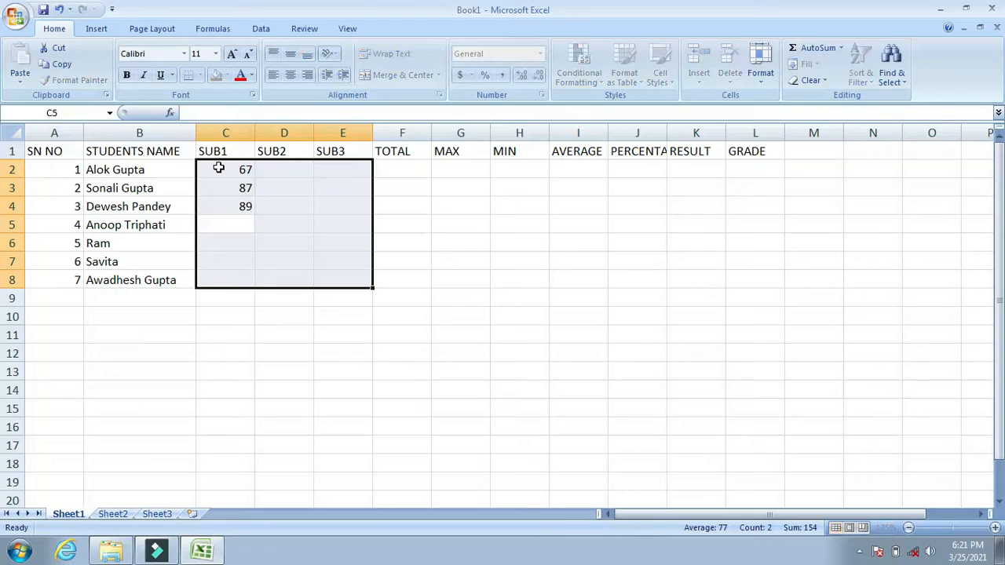
pyautogui.write('76')
pyautogui.press('Return')
pyautogui.write('566')
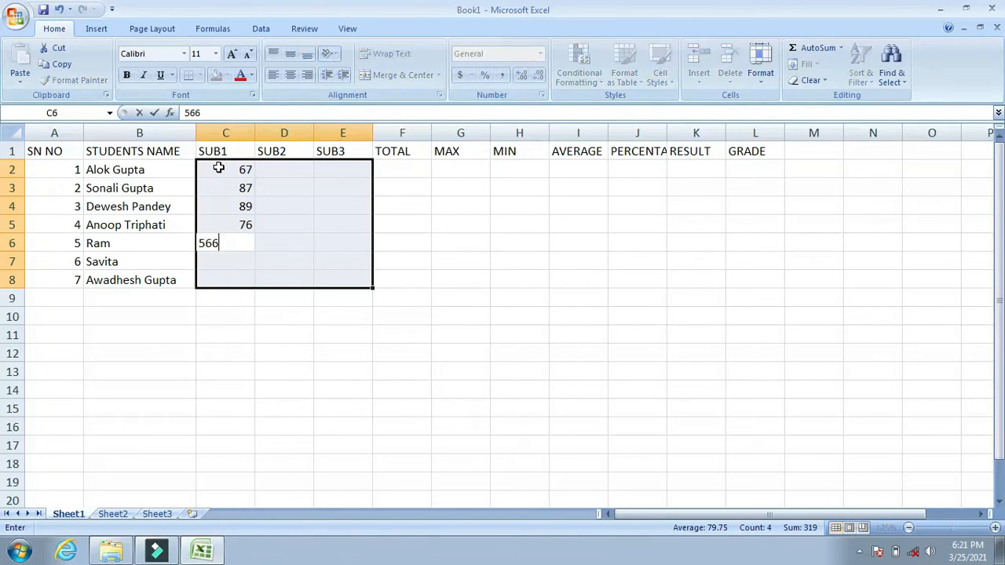
pyautogui.press('Return')
pyautogui.write('98')
pyautogui.press('Return')
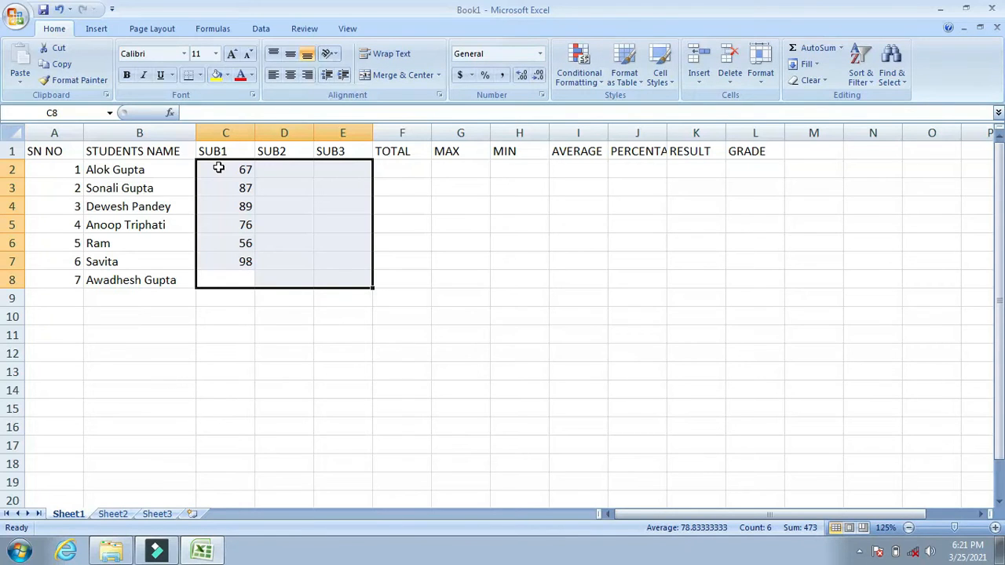
pyautogui.write('46')
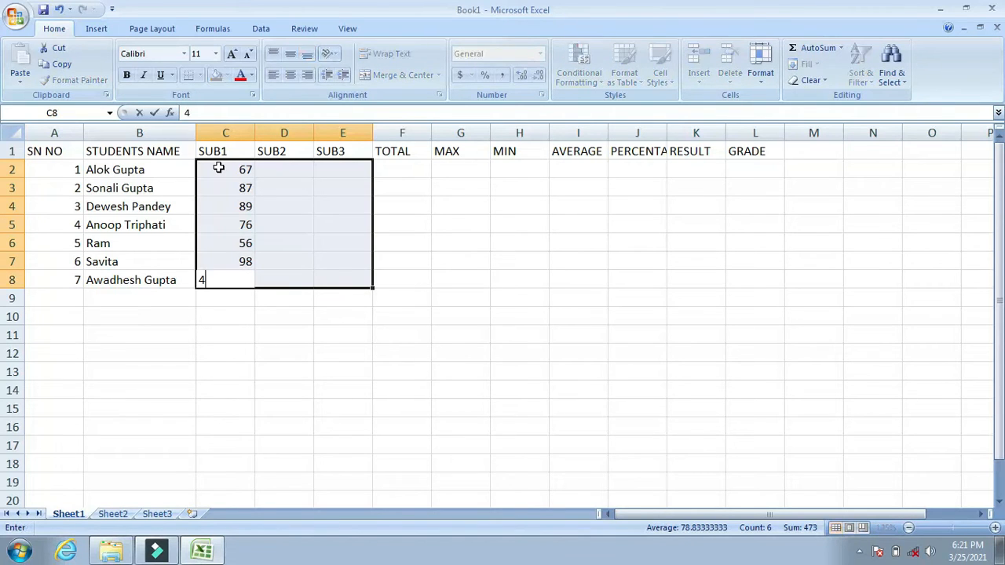
pyautogui.press('Return')
# Enter the SUB2 marks 78, 65, 90, 78, 65, 99 and 66 in cells D2 to D8.
pyautogui.write('78')
pyautogui.press('Return')
pyautogui.write('65')
pyautogui.press('Return')
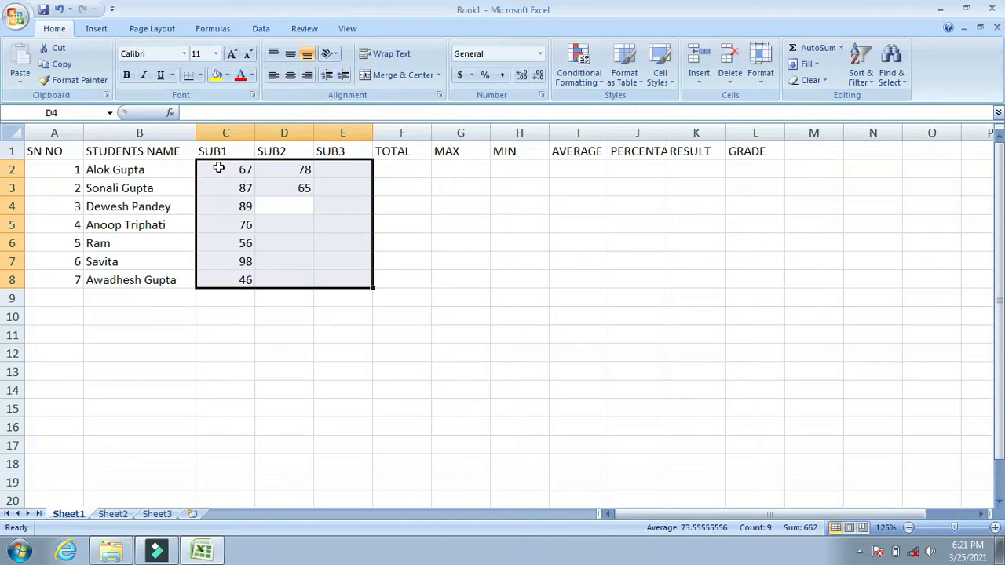
pyautogui.write('90')
pyautogui.press('Return')
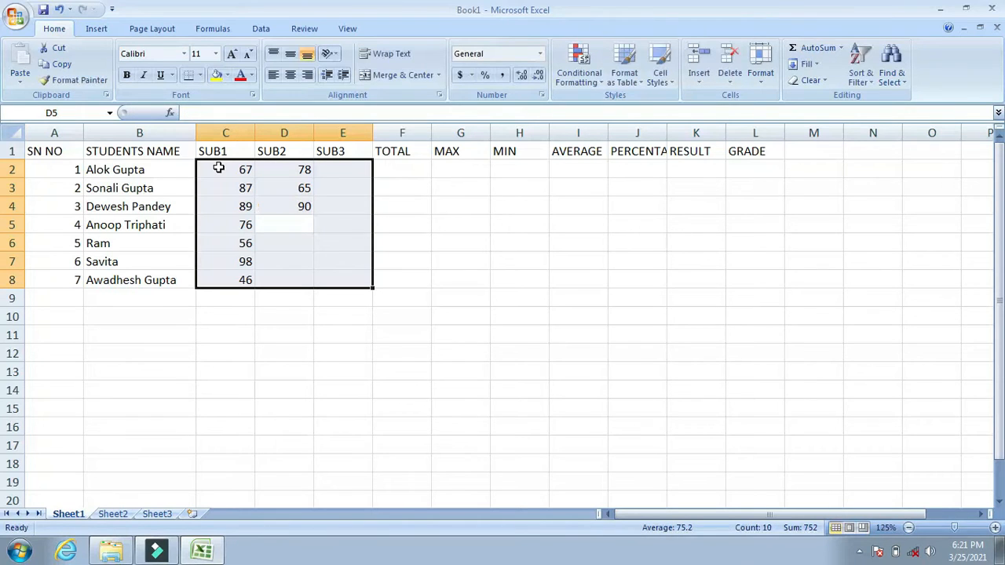
pyautogui.write('78')
pyautogui.press('Return')
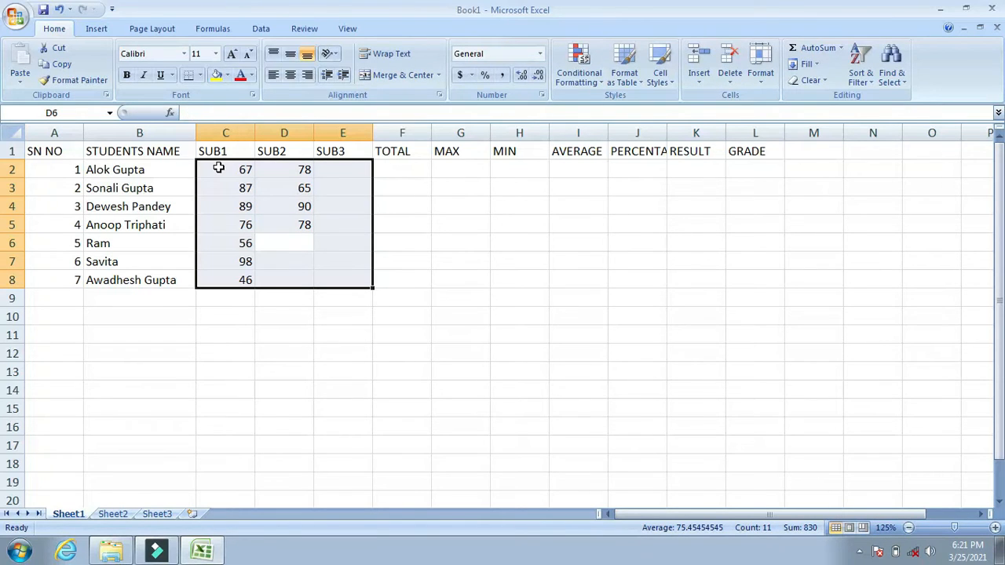
pyautogui.write('65')
pyautogui.press('Return')
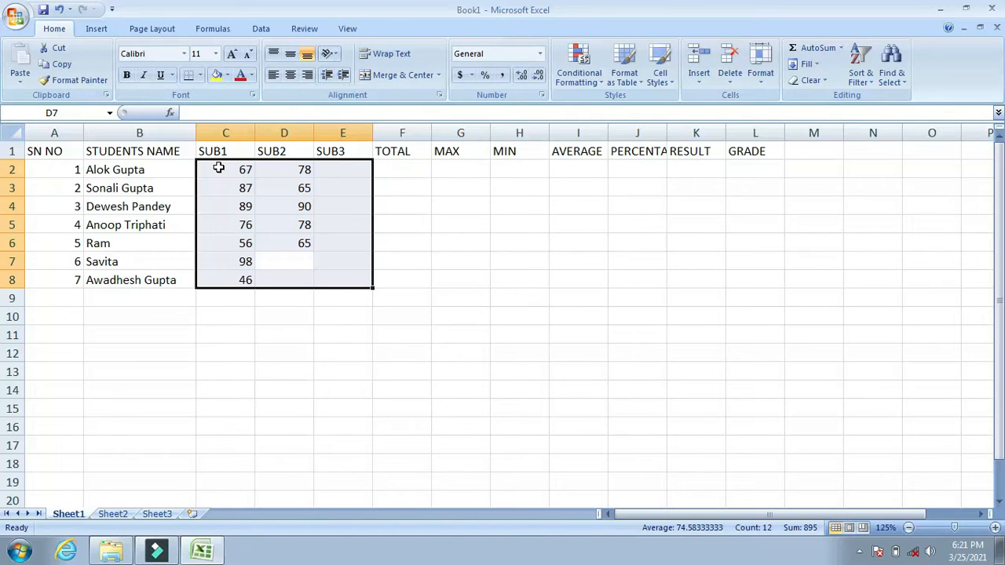
pyautogui.write('99')
pyautogui.press('Return')
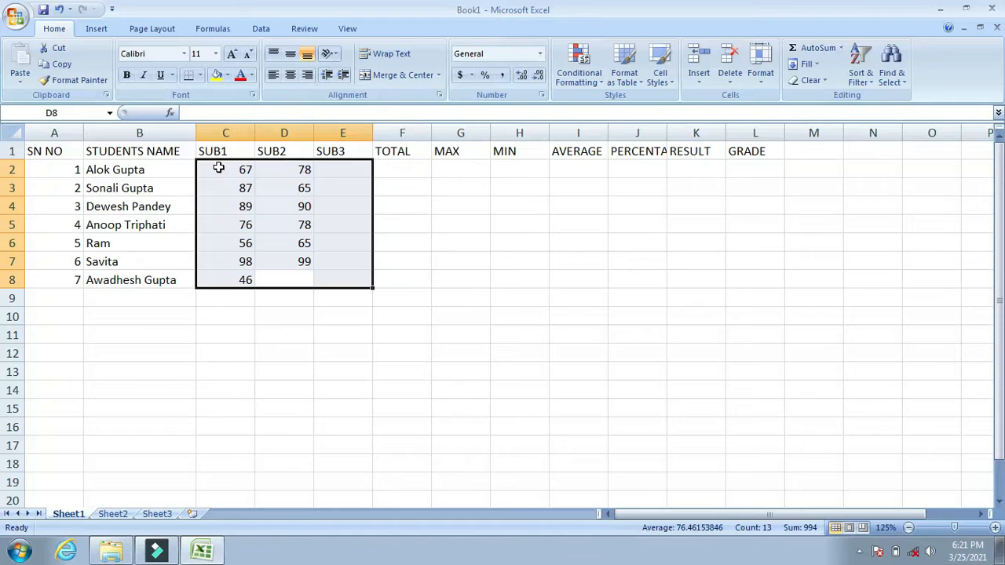
pyautogui.write('66')
pyautogui.press('Return')
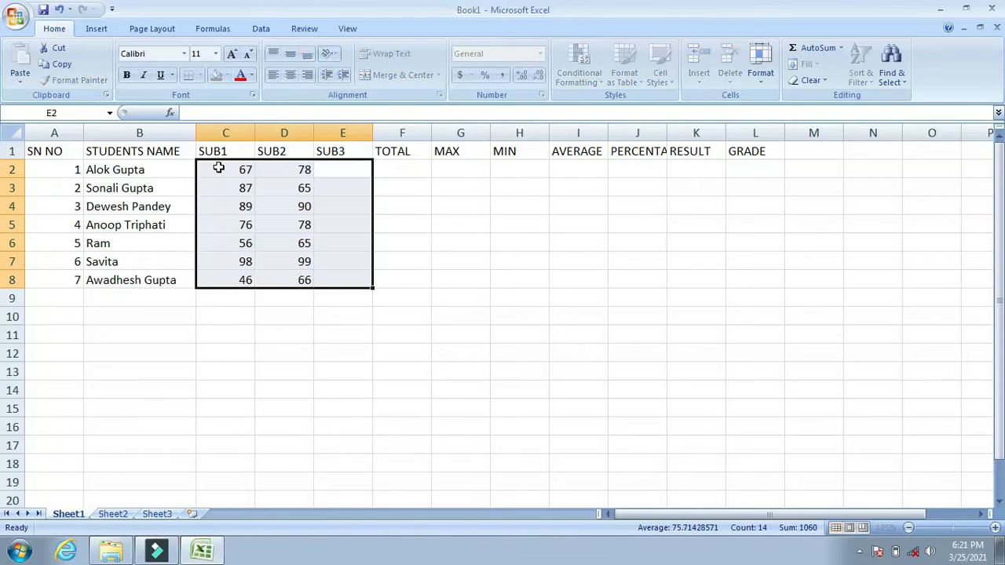
# Enter the SUB3 marks 77, 39, 87, 68, 45, 90 and 89 in cells E2 to E8.
pyautogui.write('77')
pyautogui.press('Return')
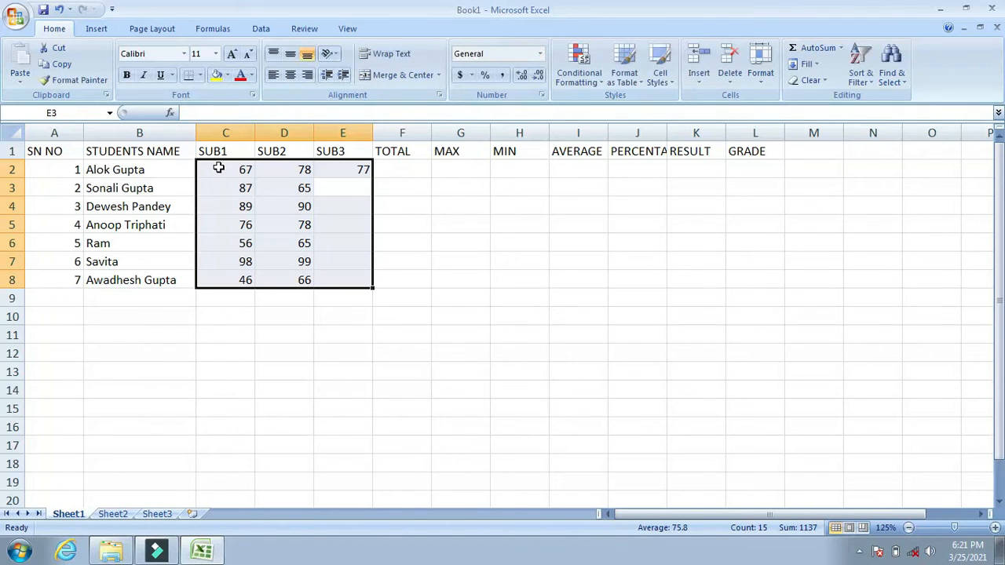
pyautogui.write('39')
pyautogui.press('Return')
pyautogui.write('87')
pyautogui.press('Return')
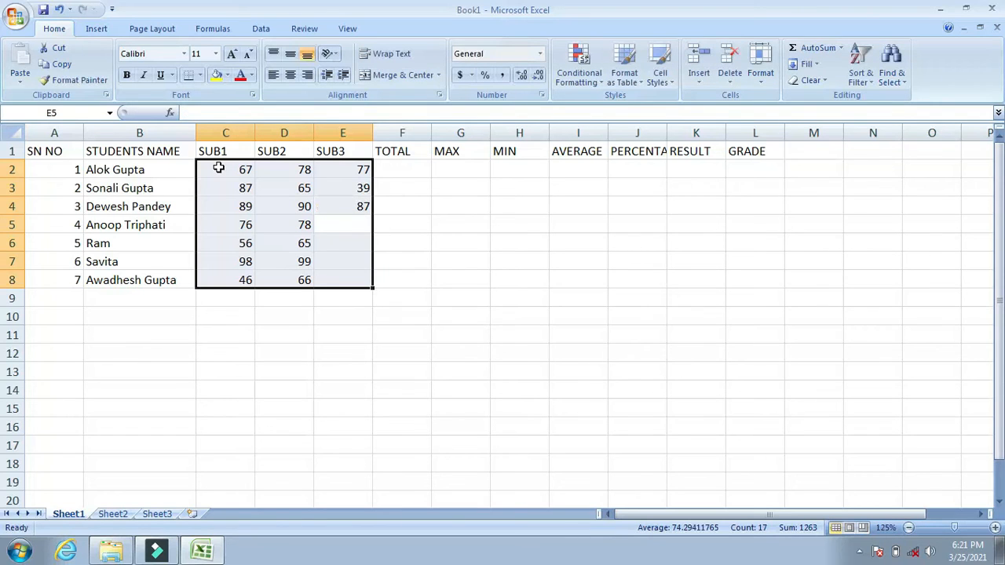
pyautogui.write('68')
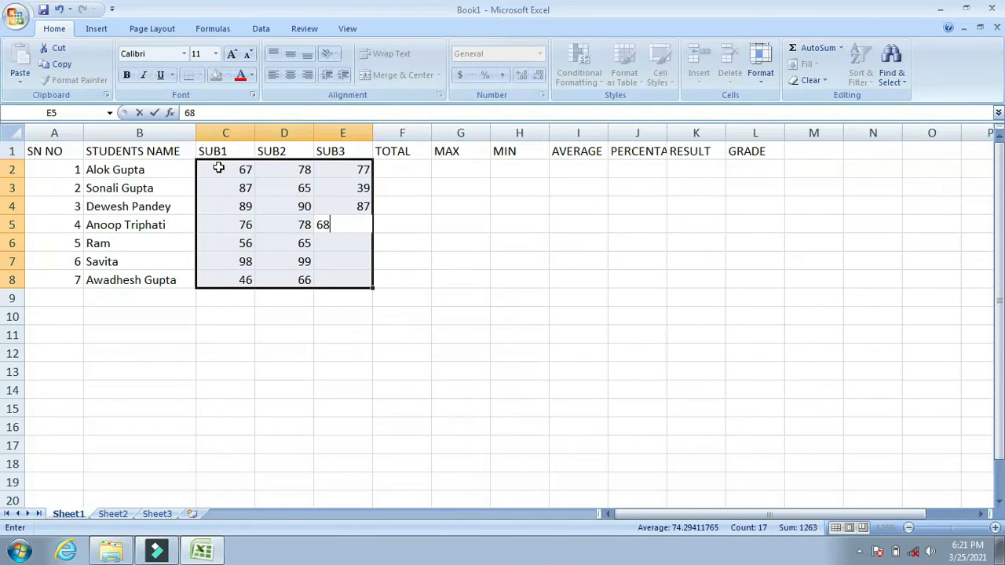
pyautogui.press('Return')
pyautogui.write('45')
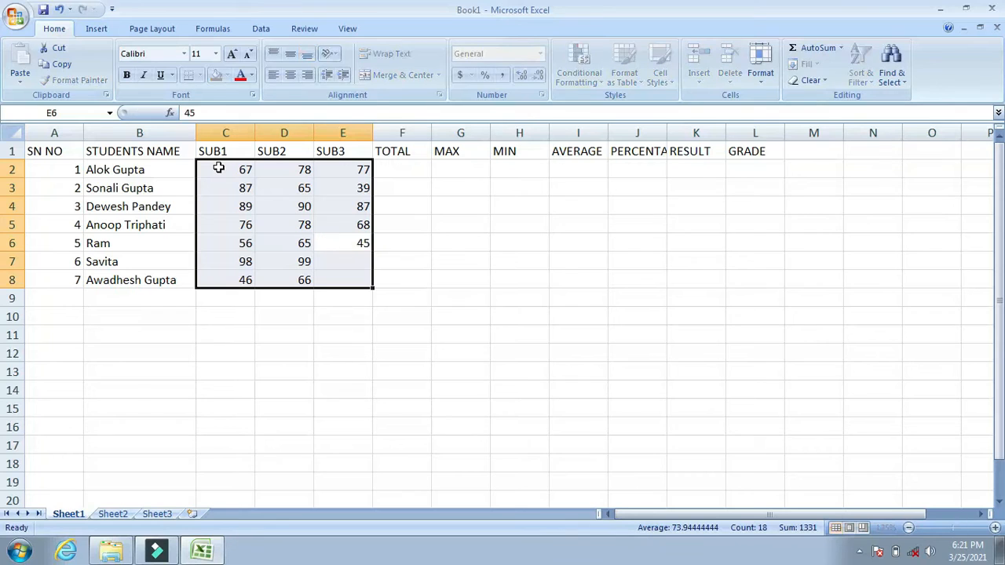
pyautogui.press('Up')
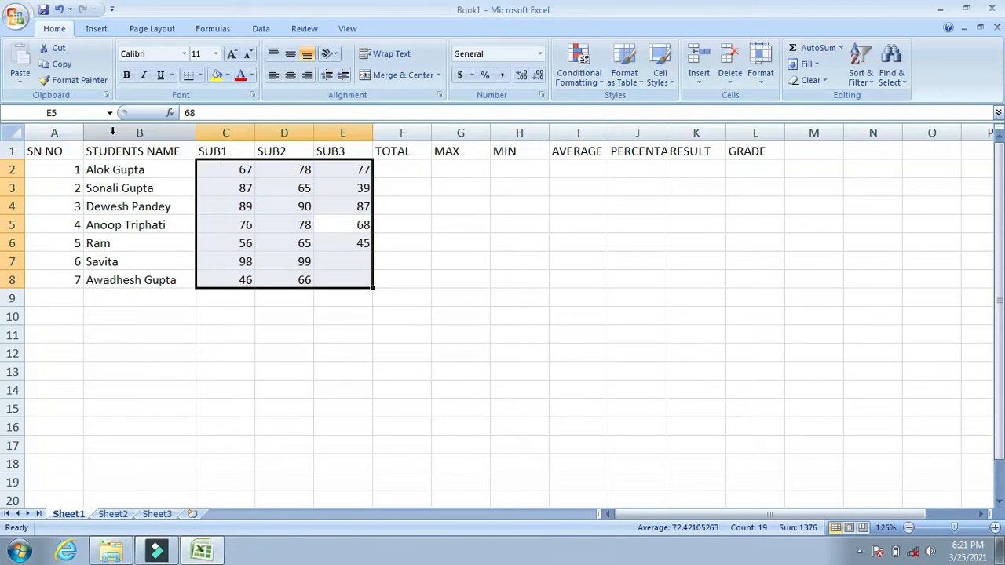
pyautogui.press('Return')
pyautogui.press('Return')
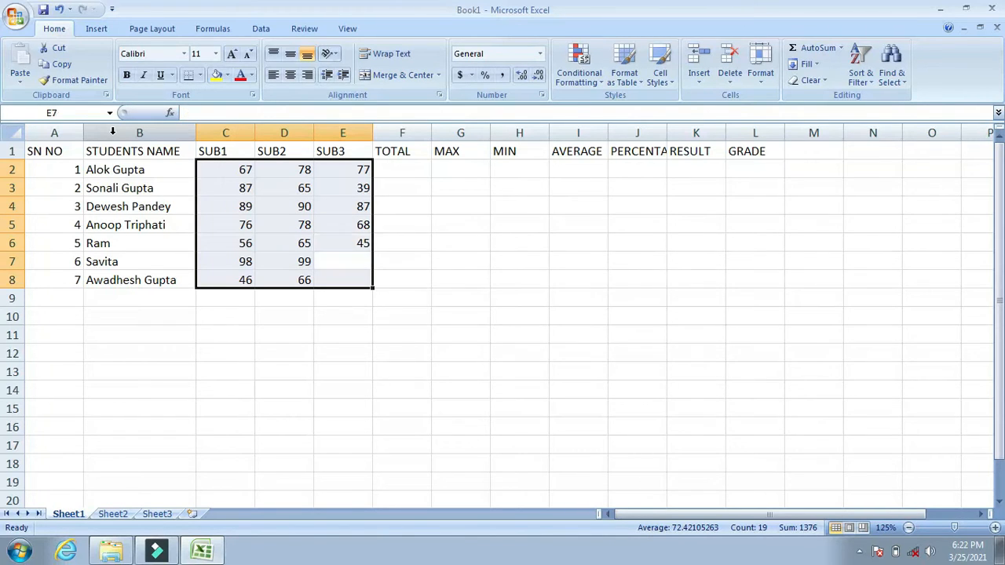
pyautogui.write('90')
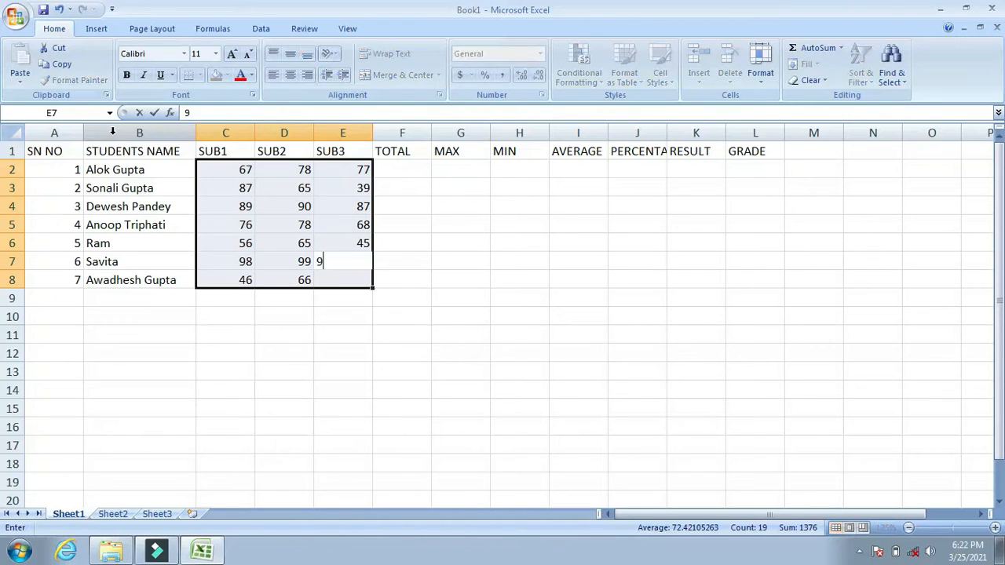
pyautogui.press('Return')
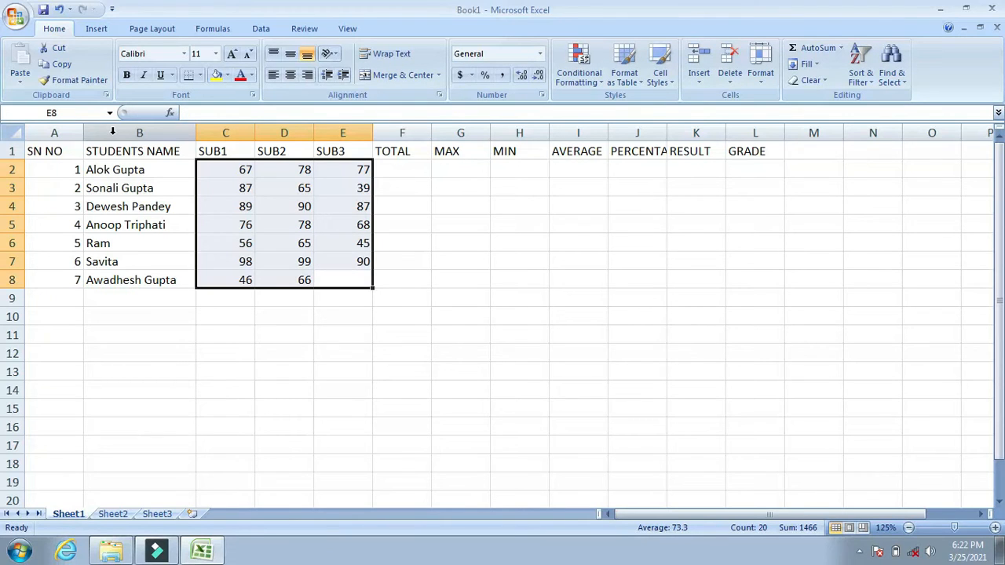
pyautogui.write('89')
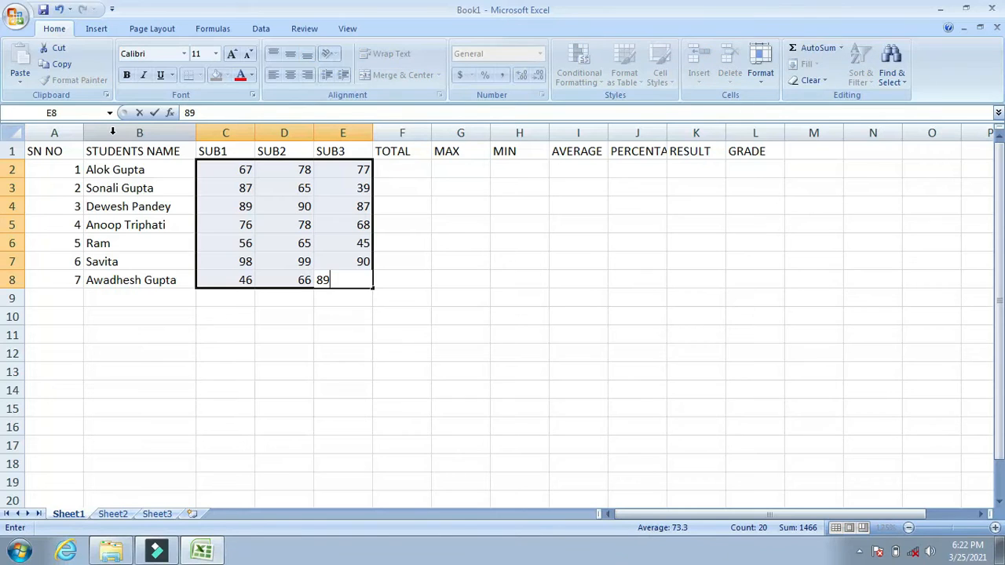
pyautogui.press('Return')
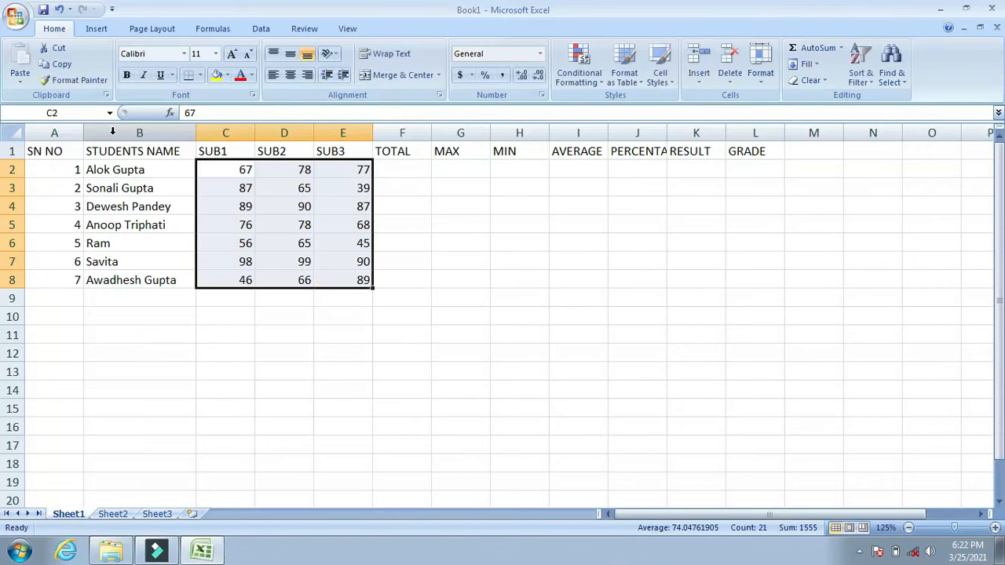
pyautogui.press('Return')
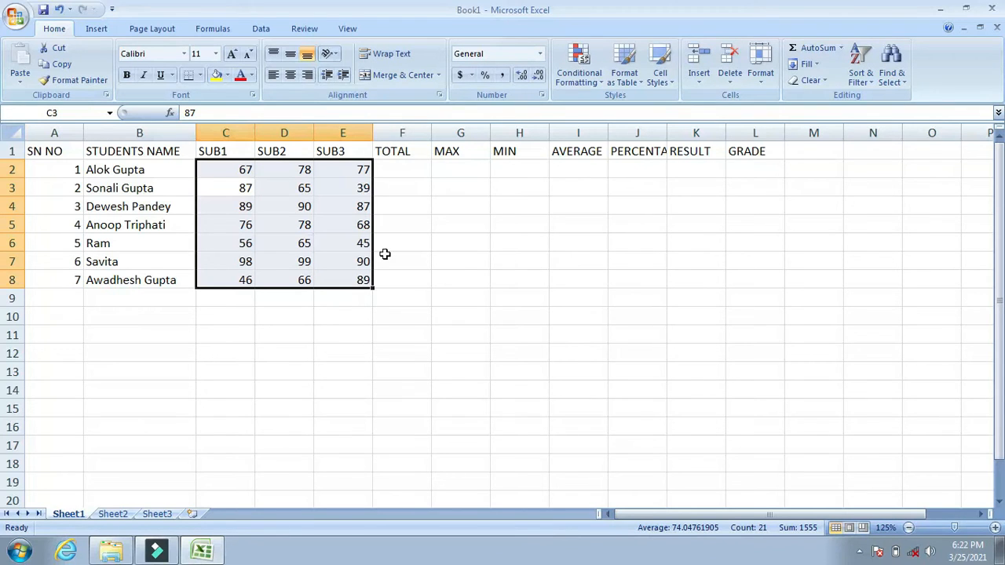
# Enter a SUM formula over C2:E2 in cell F2 of the TOTAL column.
pyautogui.click(395, 167)
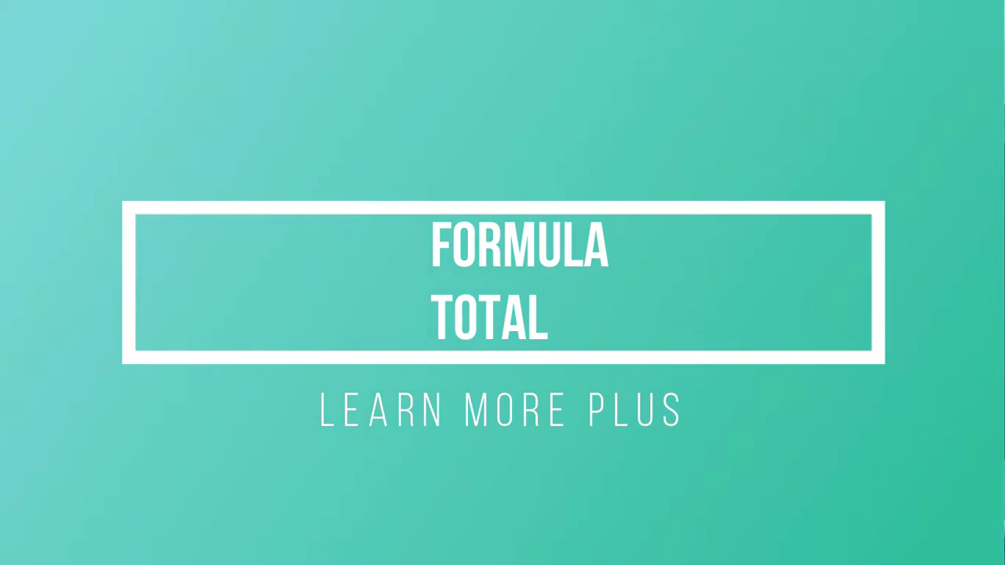
pyautogui.write('=')
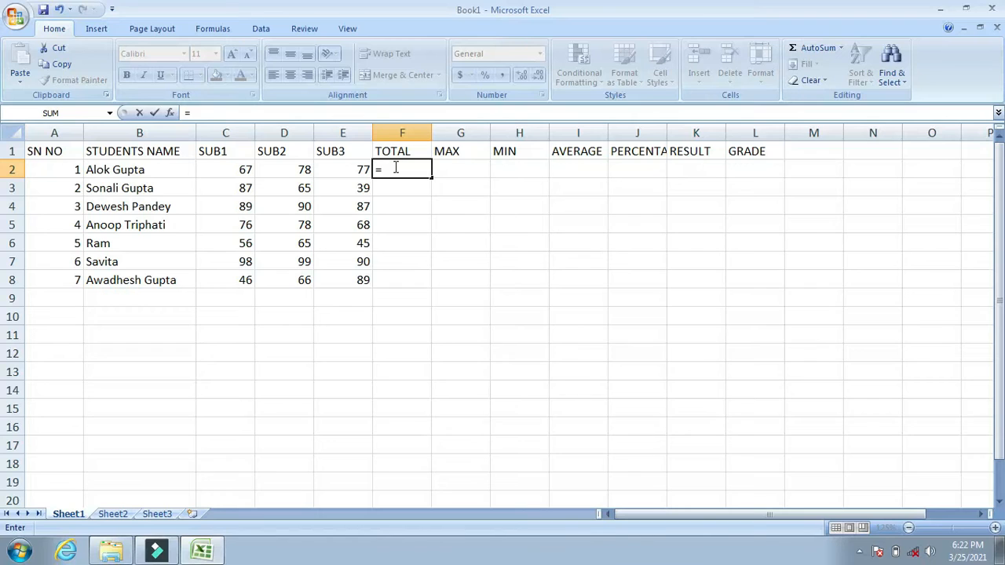
pyautogui.write('sum(')
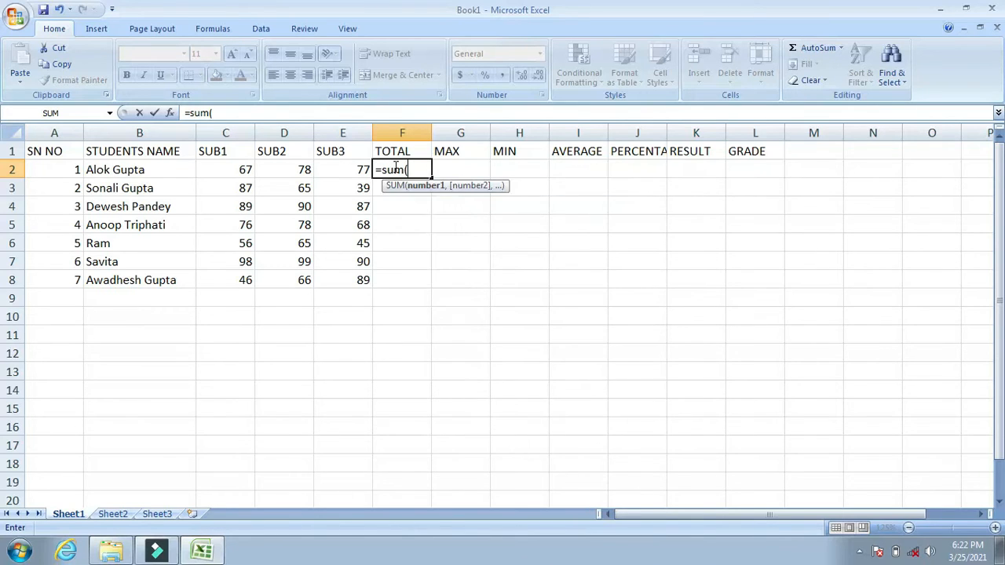
pyautogui.click(232, 169)
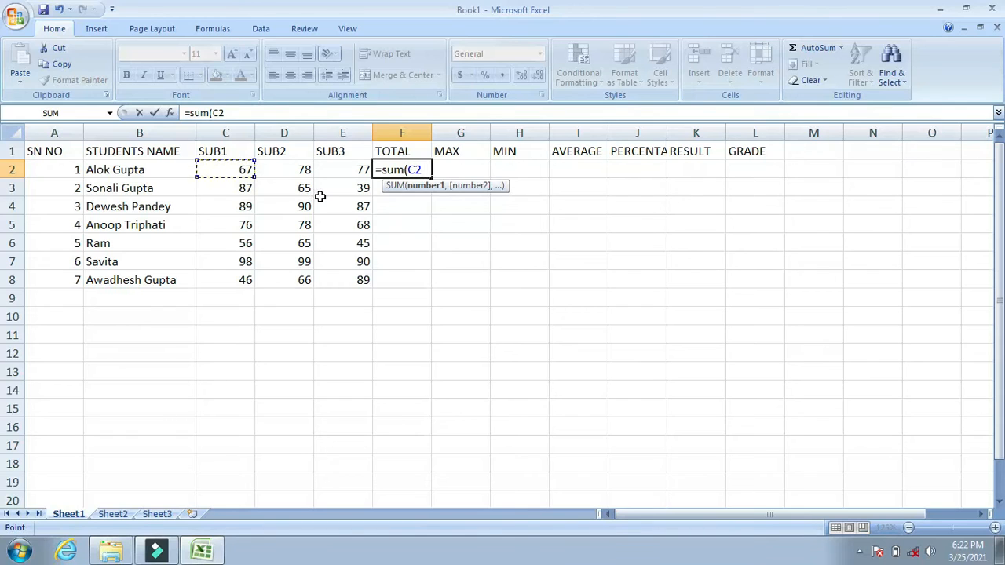
pyautogui.press('F8')
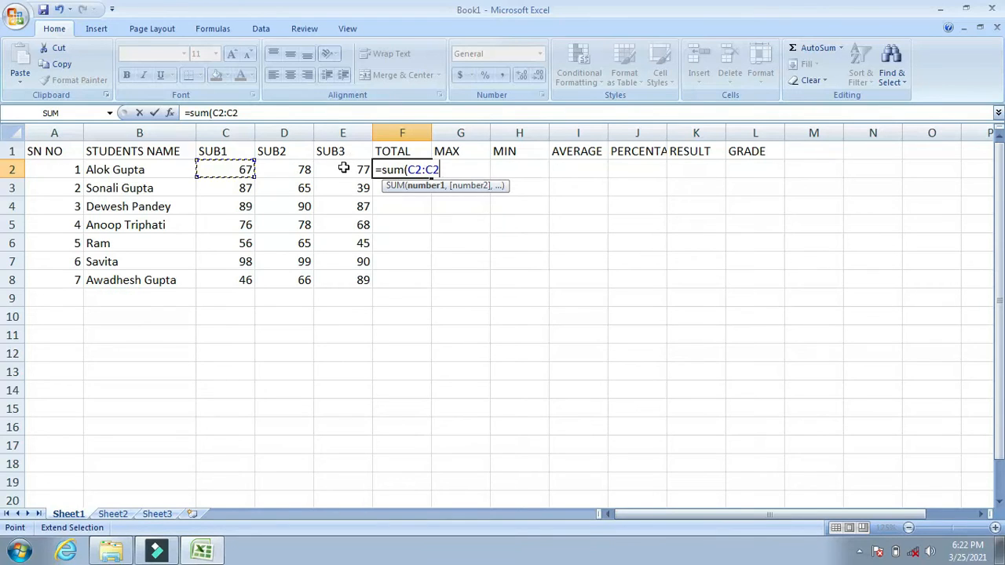
pyautogui.click(343, 168)
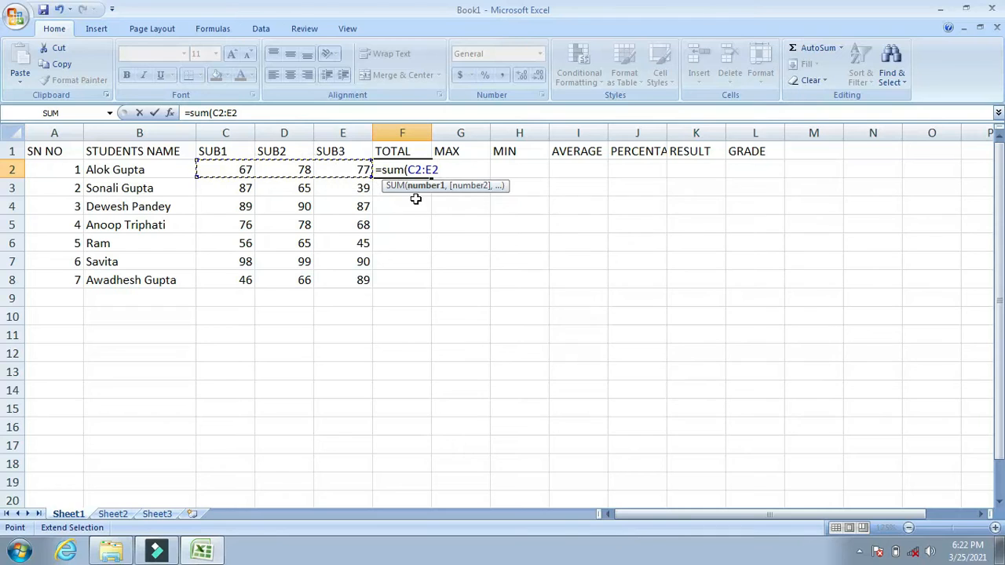
pyautogui.press('Return')
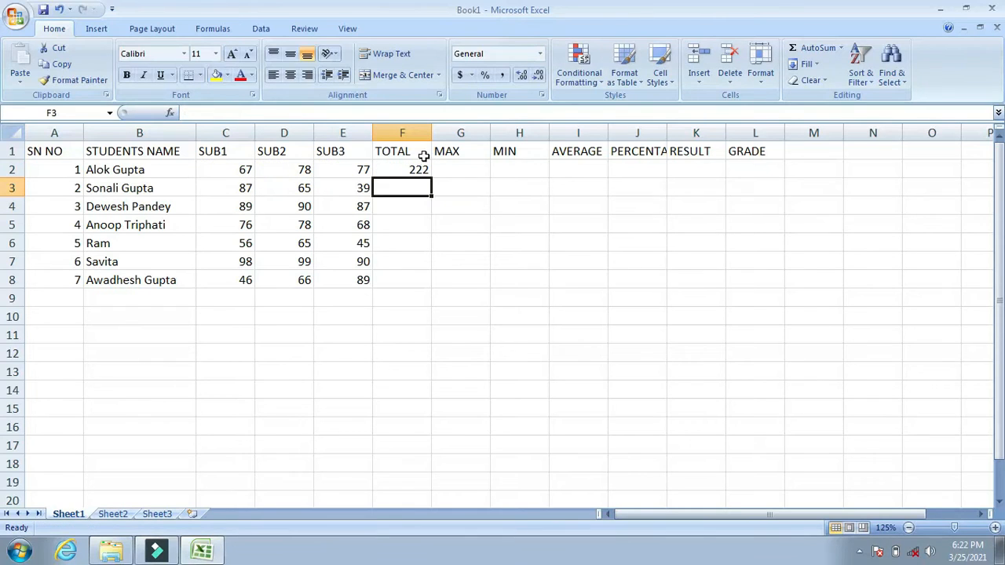
# Fill the TOTAL formula from F2 down through F8 for all seven students.
pyautogui.click(420, 168)
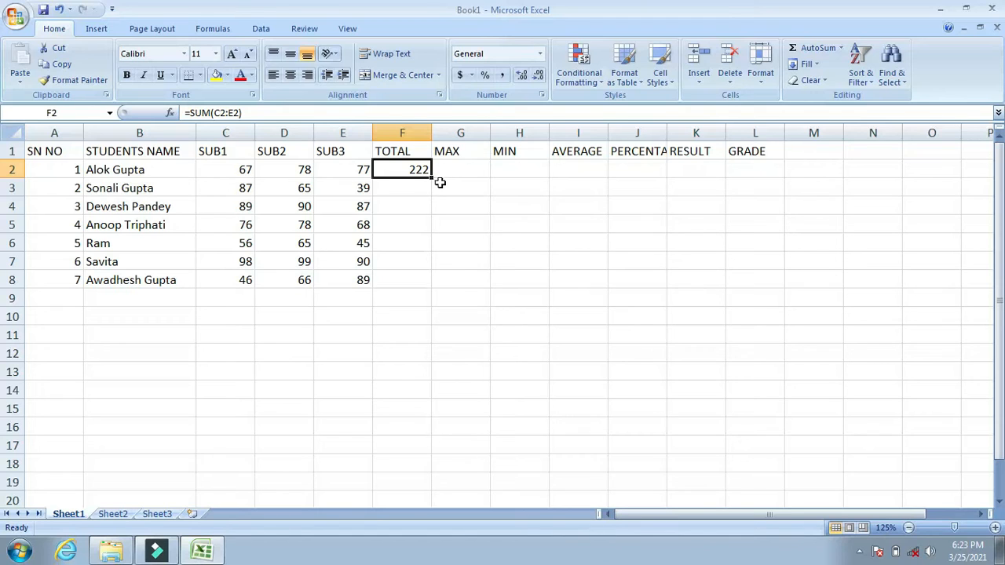
pyautogui.moveTo(431, 179); pyautogui.dragTo(419, 282)
pyautogui.hotkey('ctrl', 'z')
pyautogui.hotkey('shift', 'Down')
pyautogui.hotkey('shift', 'Down')
pyautogui.hotkey('shift', 'Down')
pyautogui.hotkey('shift', 'Down')
pyautogui.hotkey('shift', 'Down')
pyautogui.hotkey('shift', 'Down')
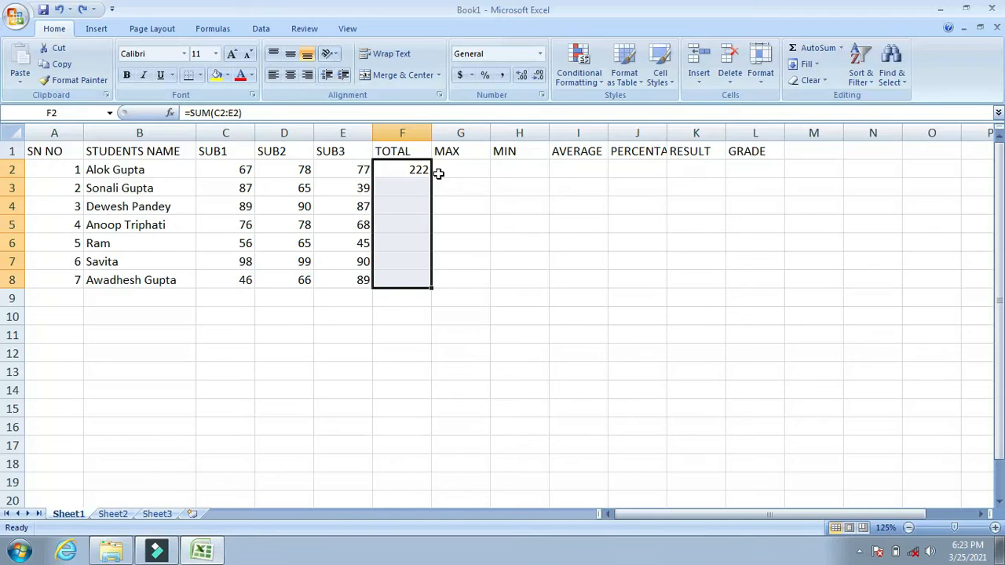
pyautogui.hotkey('ctrl', 'd')
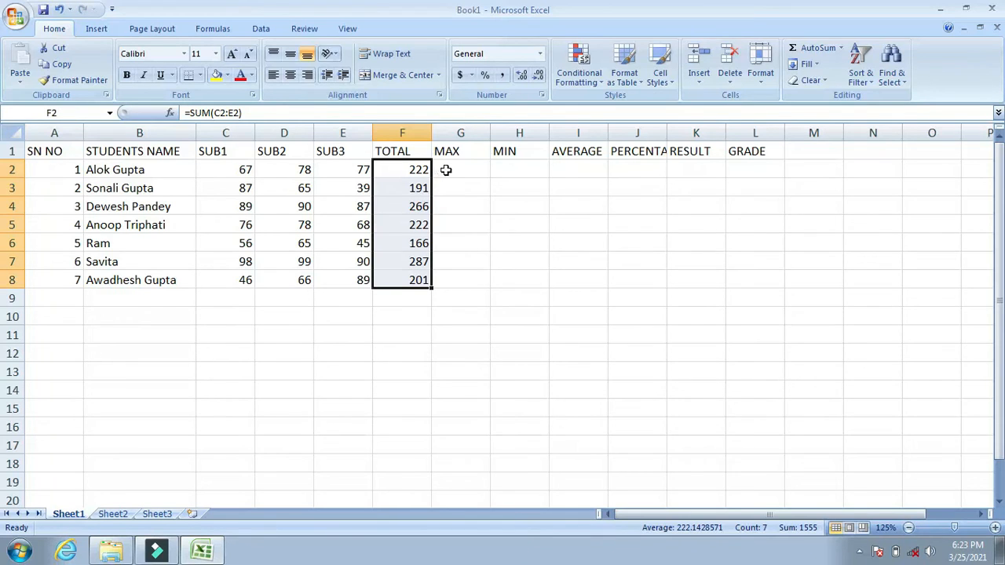
# Enter a MAX formula over C2:E2 in cell G2 and fill it down through G8.
pyautogui.click(453, 179)
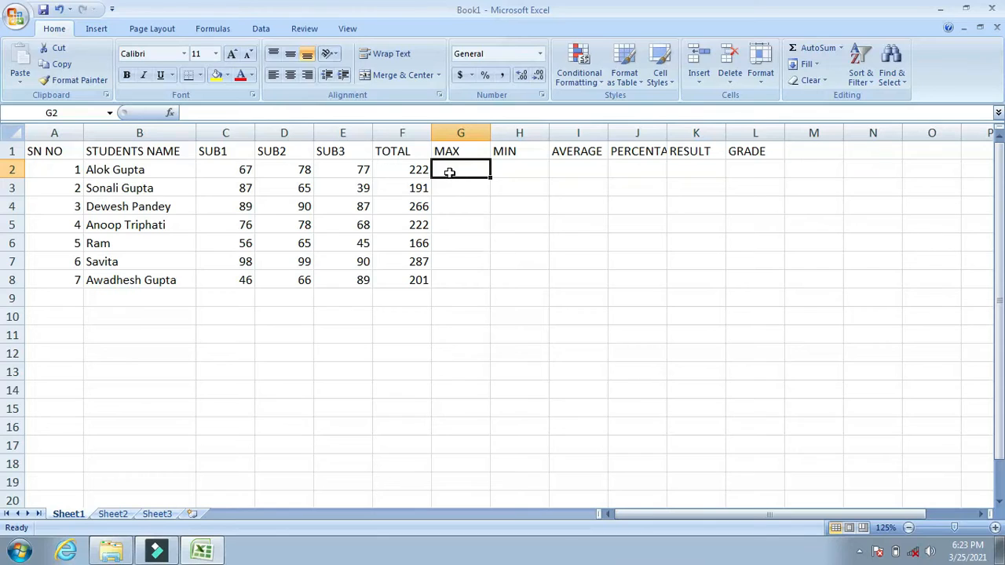
pyautogui.write('=')
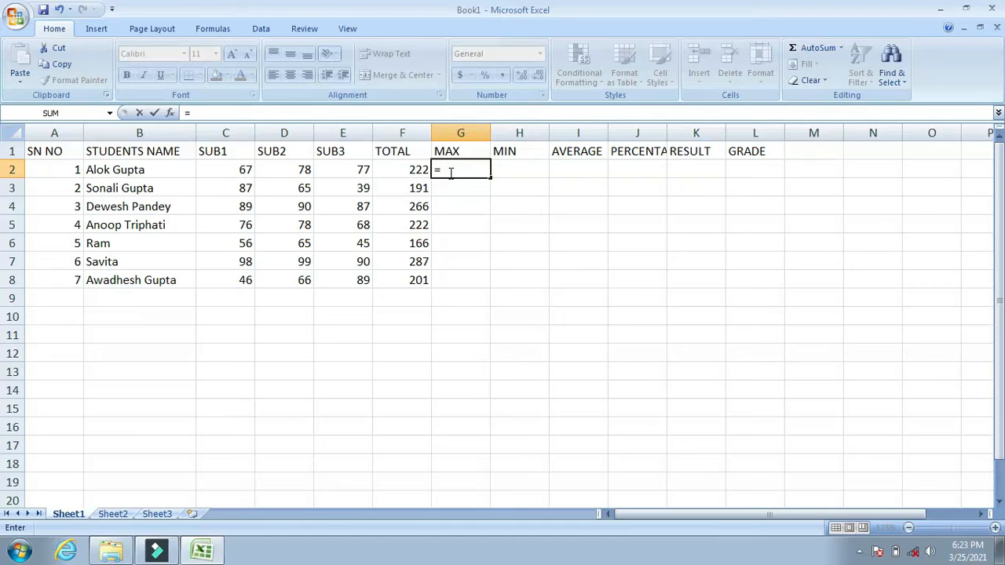
pyautogui.write('=max')
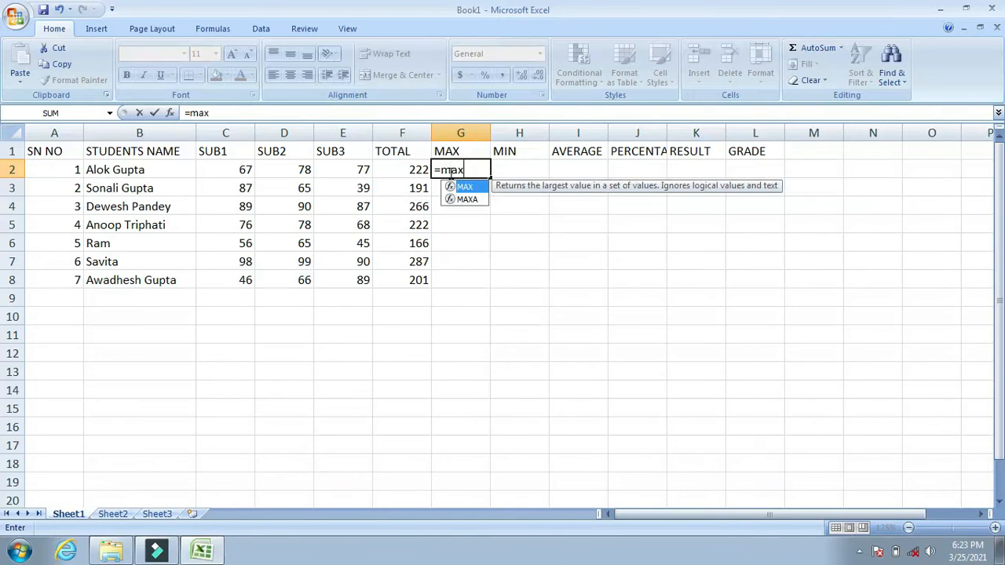
pyautogui.click(245, 168)
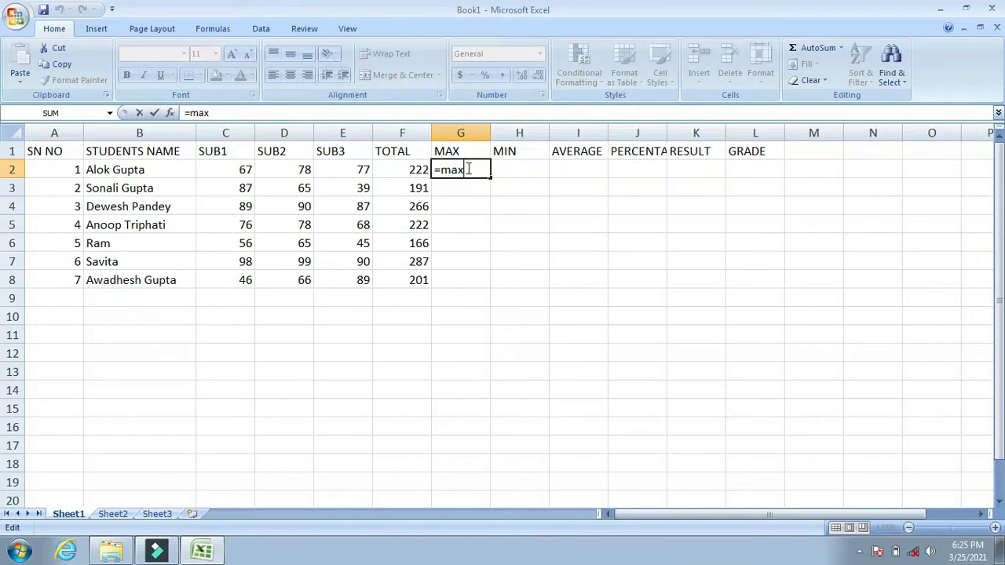
pyautogui.write('(')
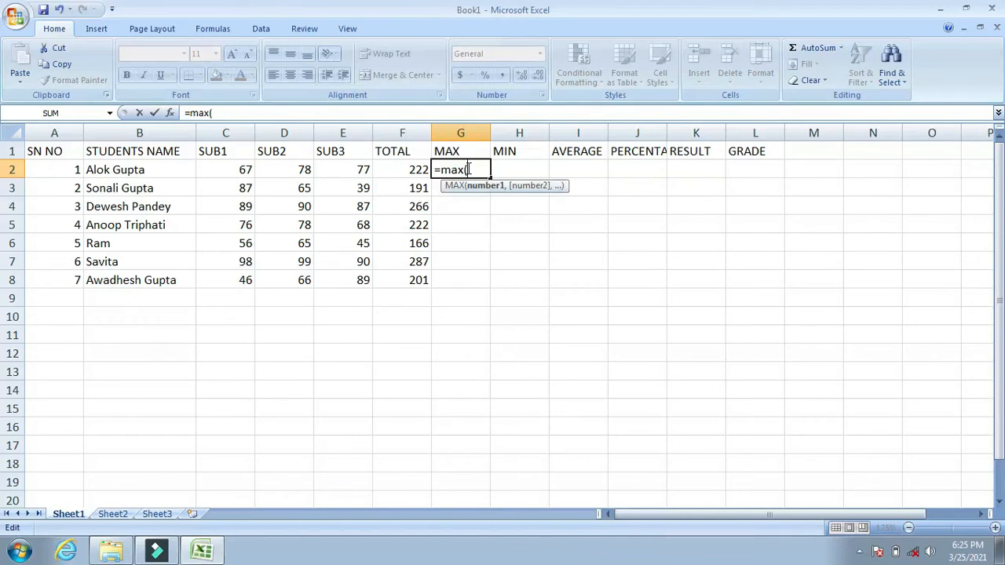
pyautogui.click(227, 171)
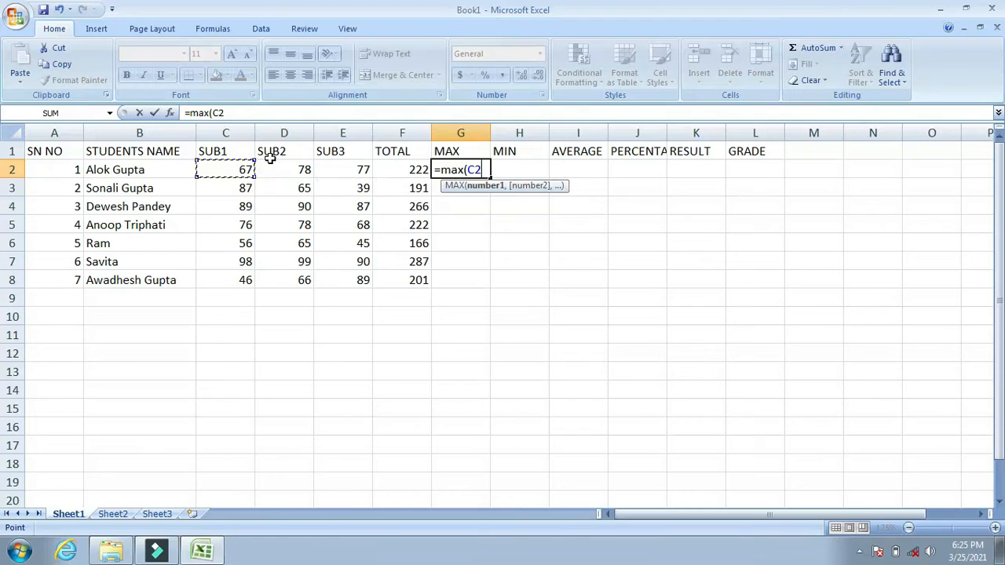
pyautogui.click(344, 171)
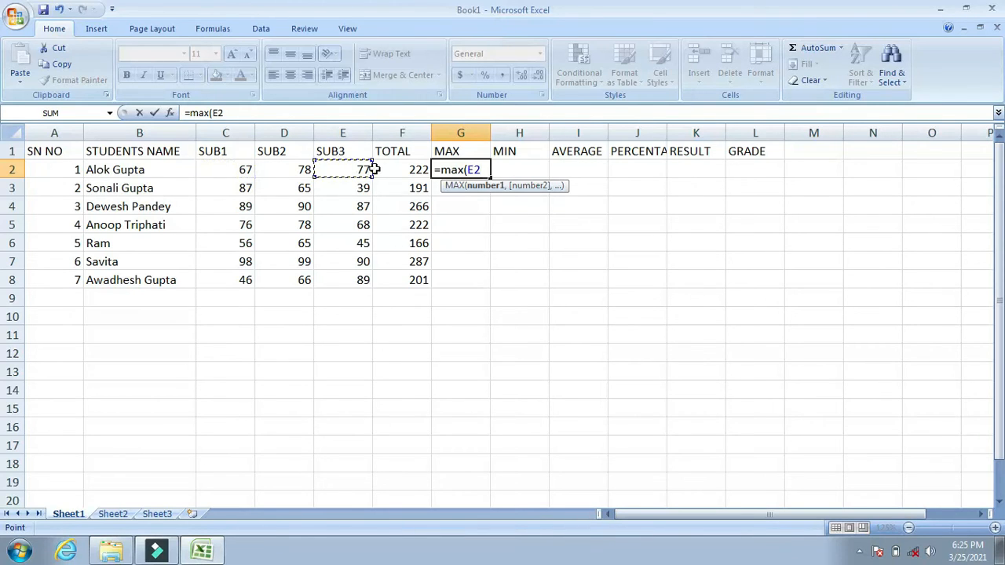
pyautogui.click(245, 170)
pyautogui.press('F8')
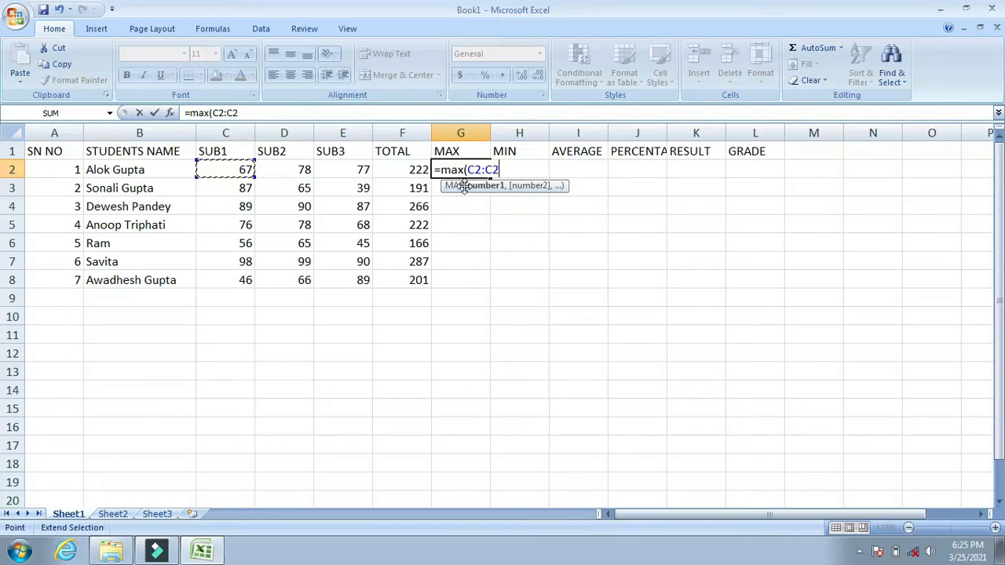
pyautogui.click(358, 168)
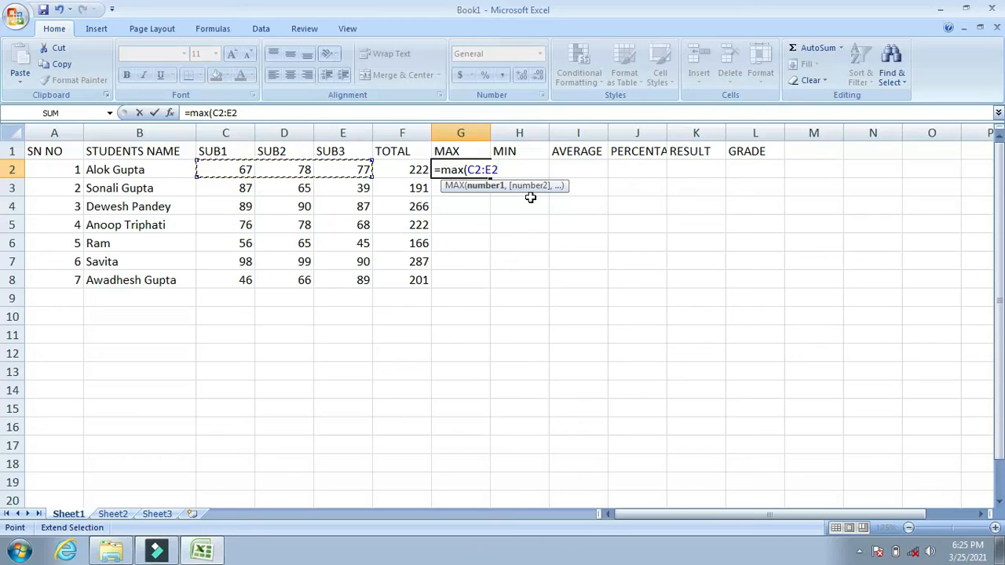
pyautogui.press('Return')
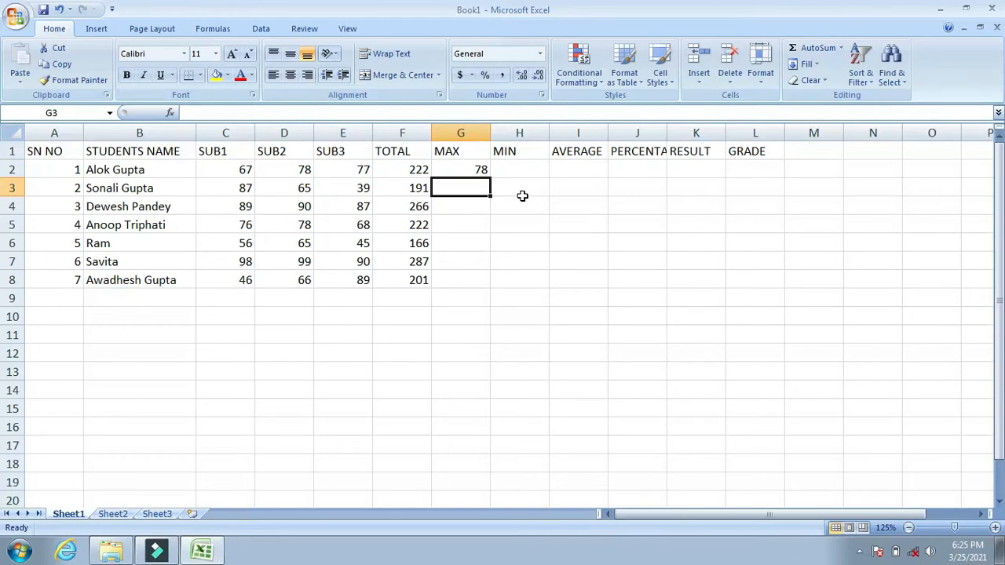
pyautogui.press('Up')
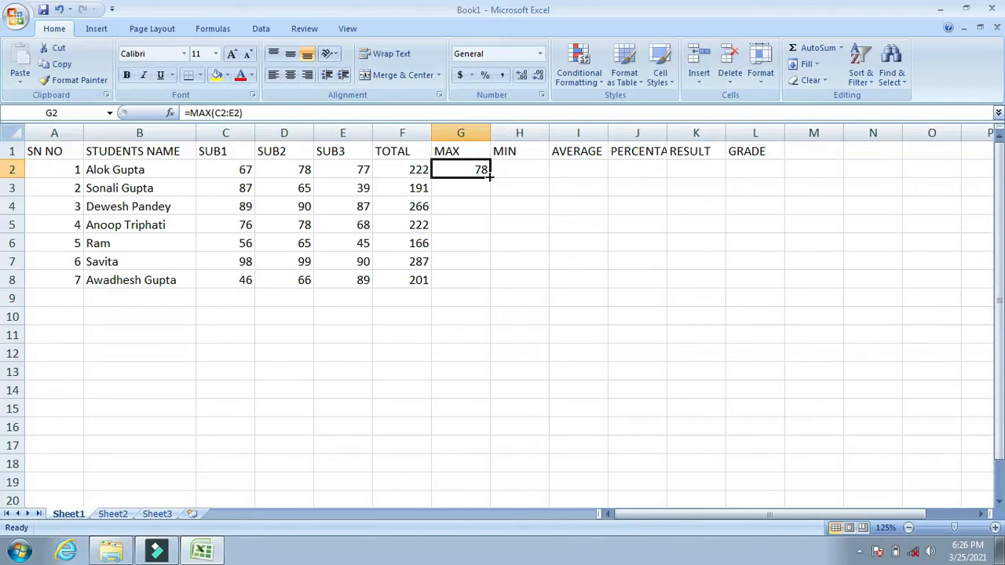
pyautogui.moveTo(488, 177); pyautogui.dragTo(482, 285)
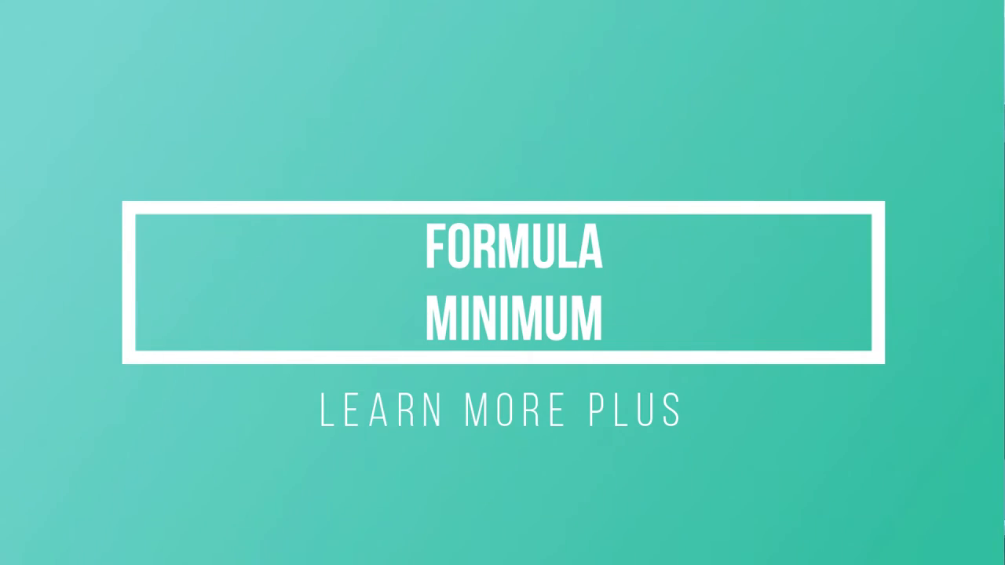
# Enter a MIN formula over C2:E2 in cell H2 of the MIN column.
pyautogui.write('=')
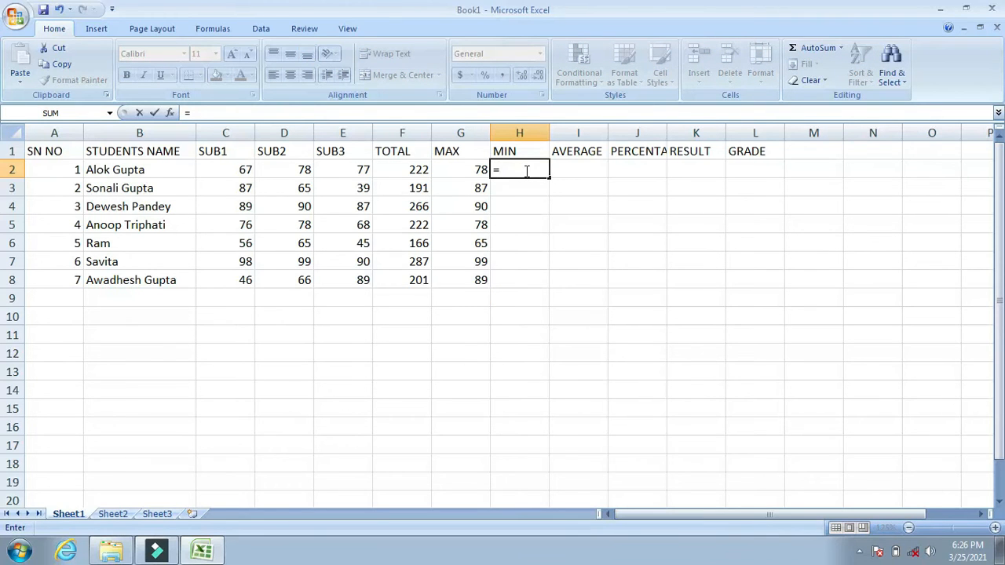
pyautogui.write('m')
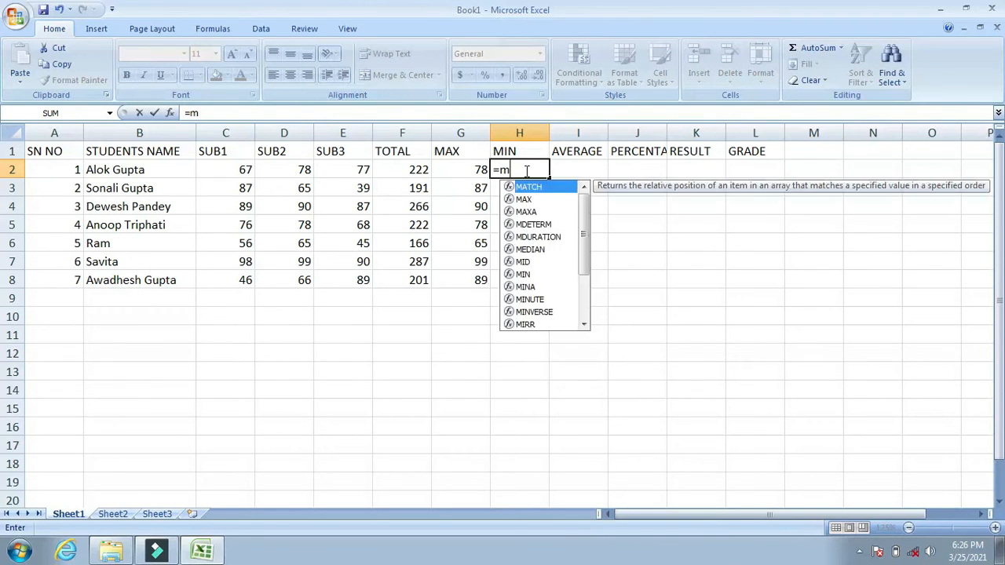
pyautogui.write('in(')
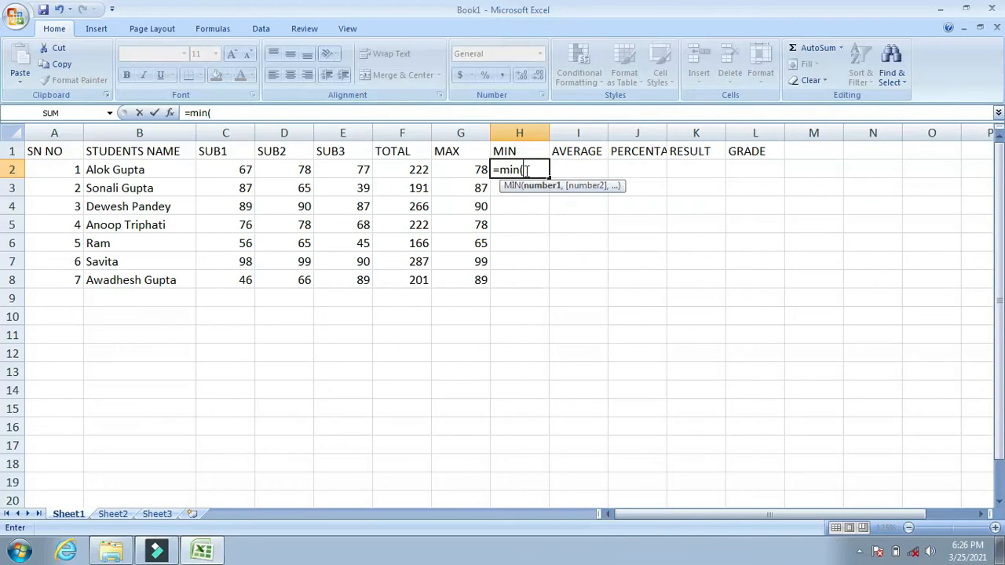
pyautogui.click(243, 171)
pyautogui.press('F8')
pyautogui.click(362, 172)
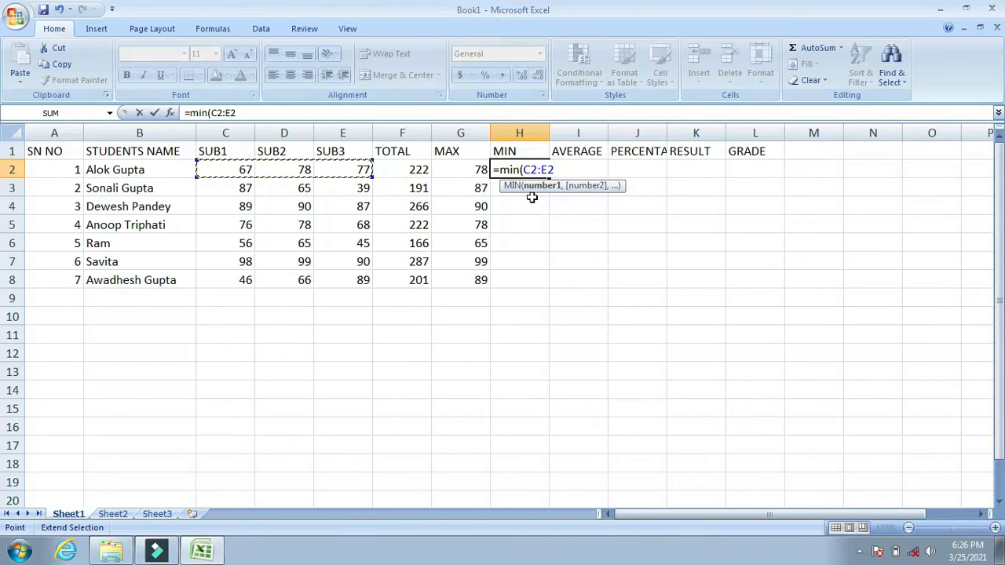
pyautogui.write(')')
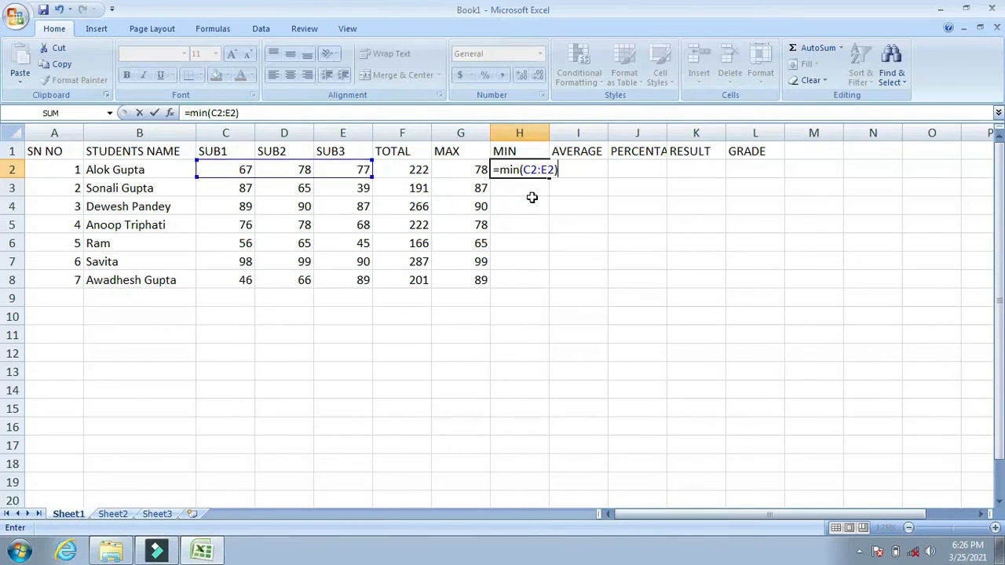
pyautogui.press('Return')
# Fill the MIN formula from H2 down through H8 for all seven students.
pyautogui.press('Up')
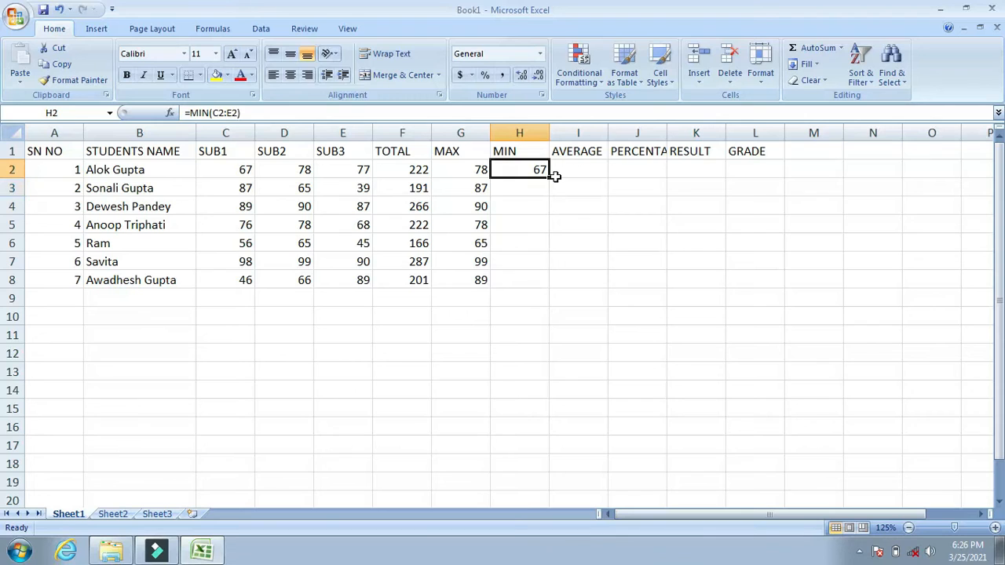
pyautogui.hotkey('shift', 'Down')
pyautogui.hotkey('shift', 'Down')
pyautogui.hotkey('shift', 'Down')
pyautogui.hotkey('shift', 'Down')
pyautogui.hotkey('shift', 'Down')
pyautogui.hotkey('shift', 'Down')
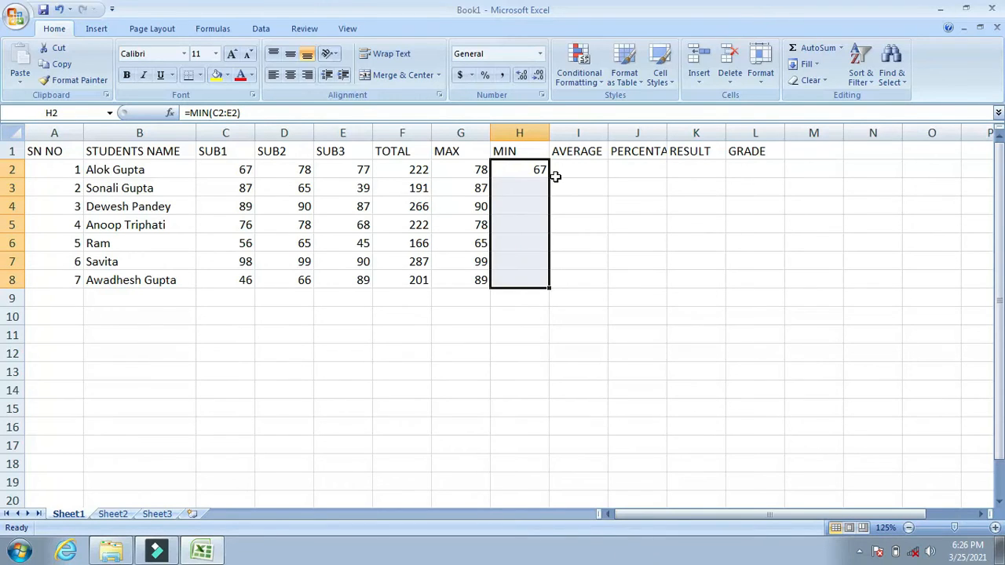
pyautogui.hotkey('ctrl', 'd')
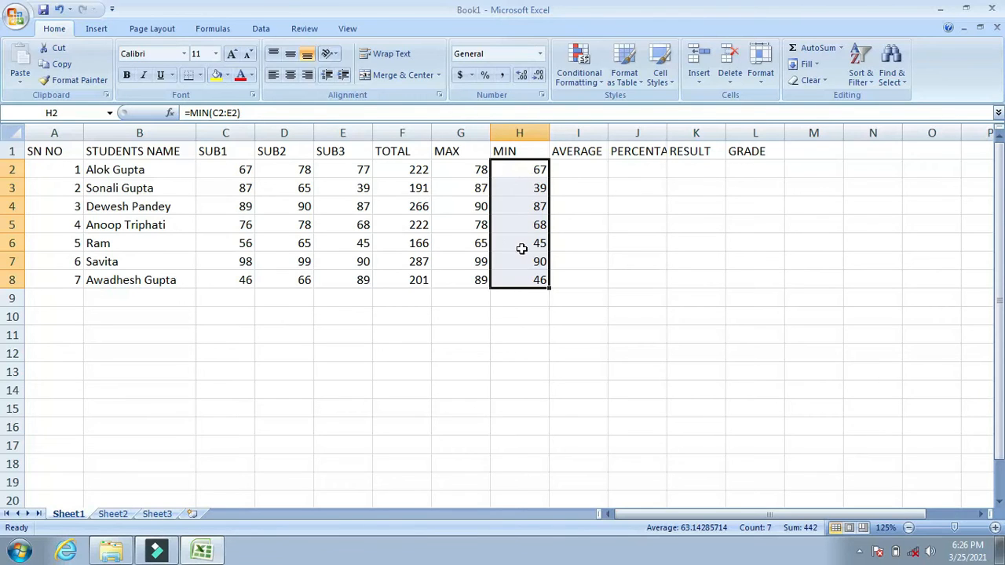
# Enter an AVERAGE formula over C2:E2 in cell I2 of the AVERAGE column.
pyautogui.click(568, 172)
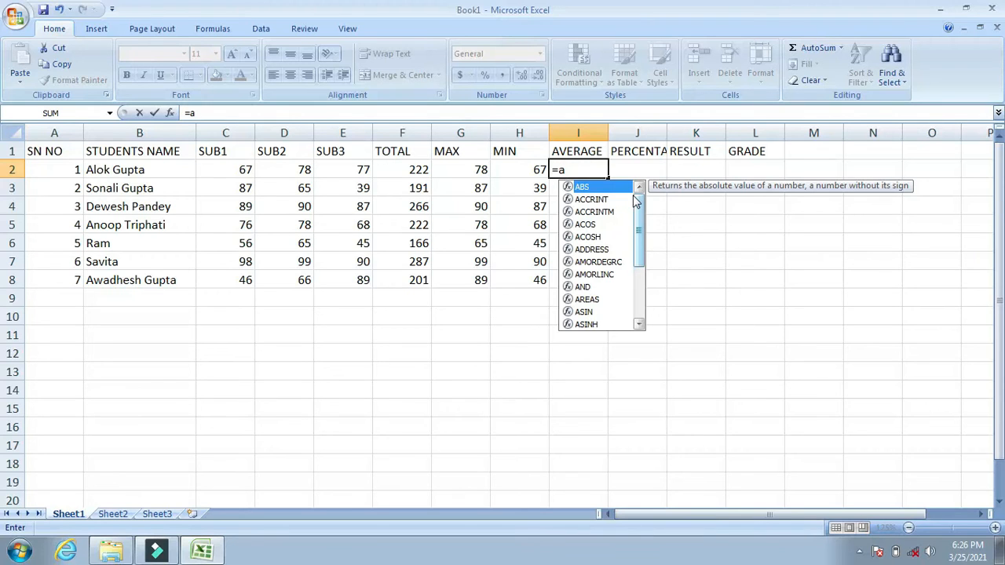
pyautogui.write('v')
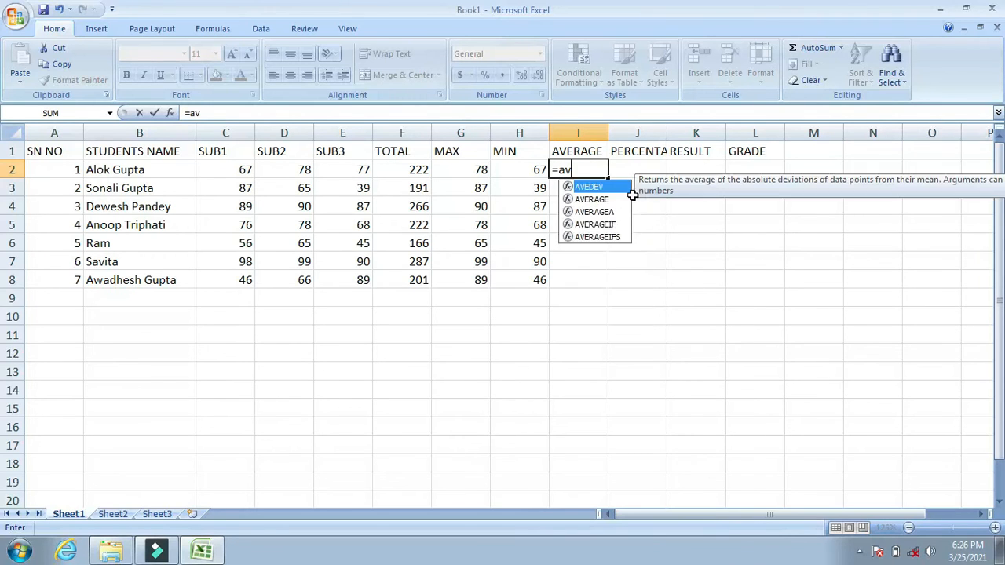
pyautogui.write('erage')
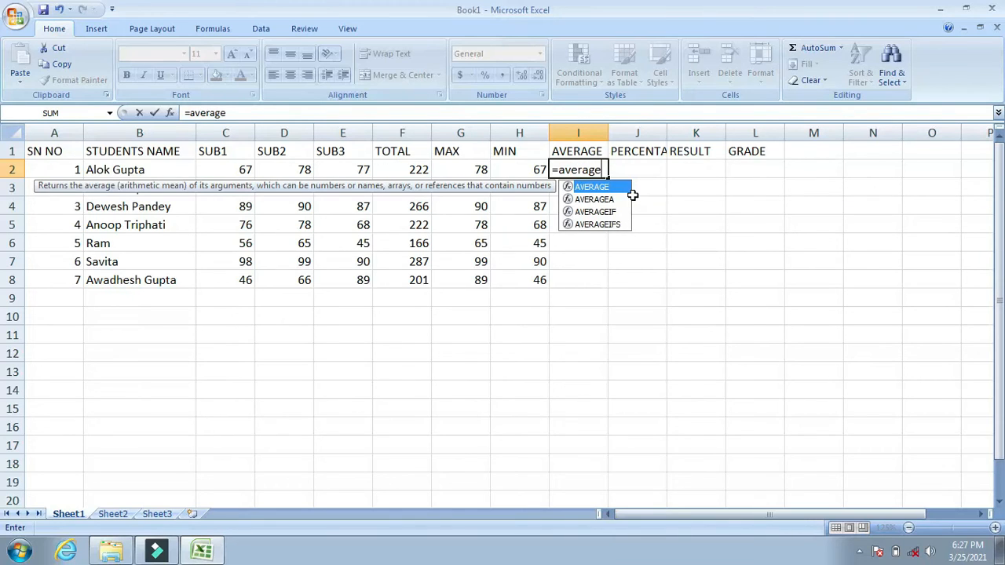
pyautogui.write('(')
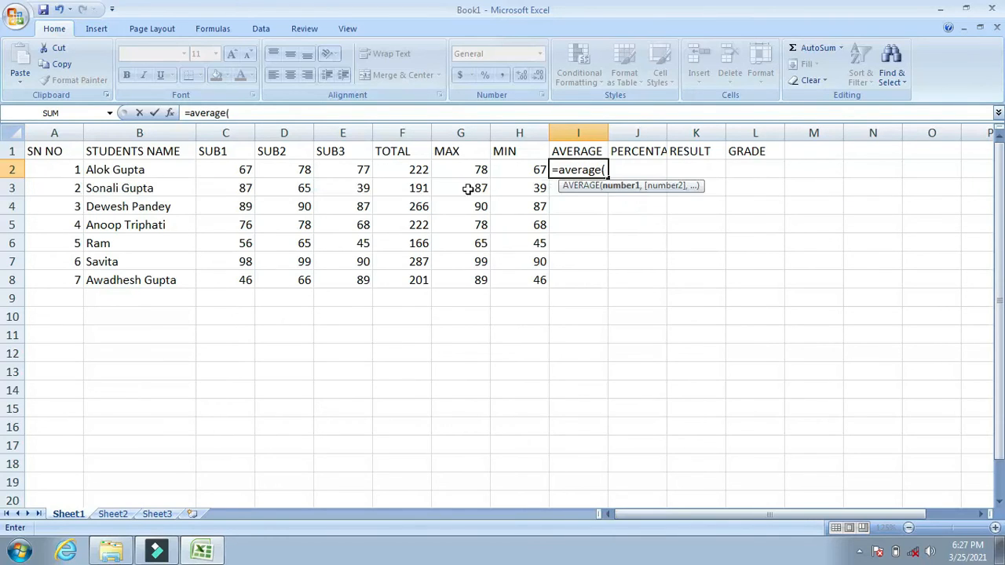
pyautogui.click(234, 170)
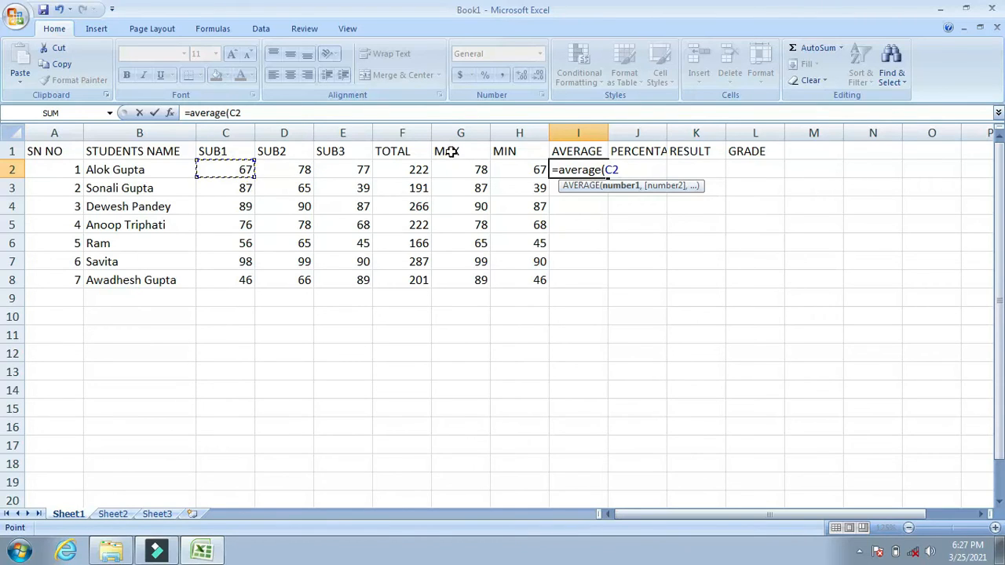
pyautogui.press('F8')
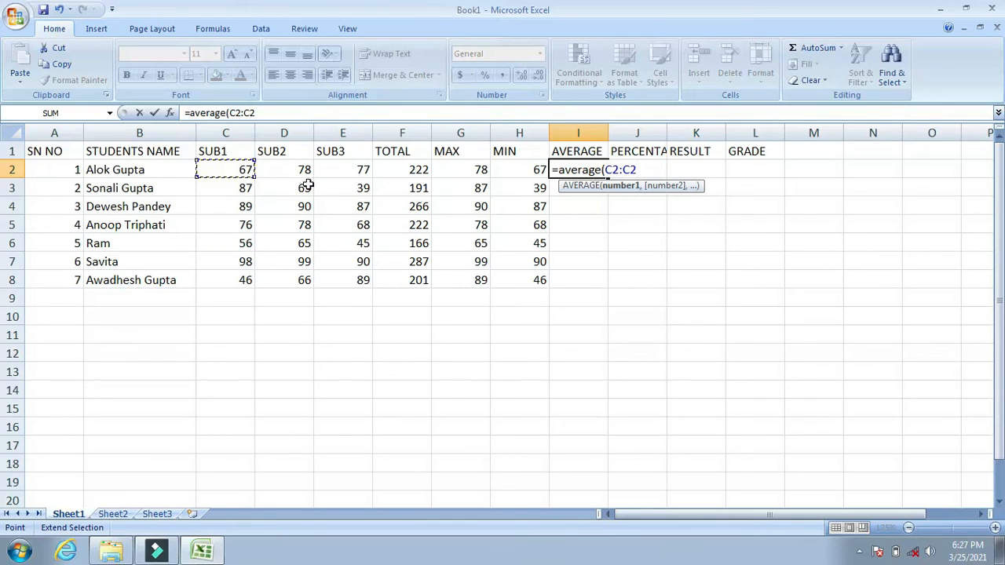
pyautogui.click(336, 170)
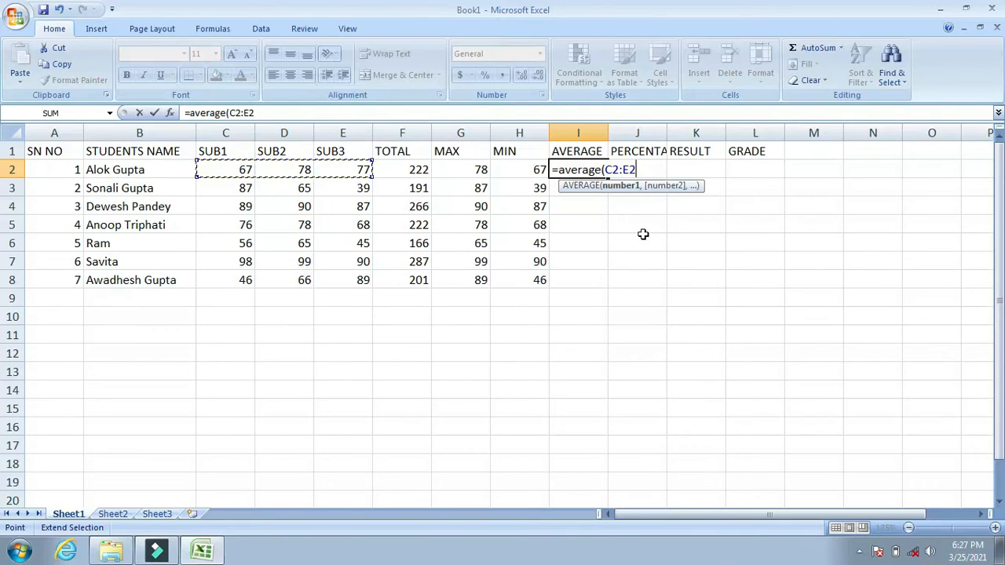
pyautogui.write(')')
pyautogui.press('Return')
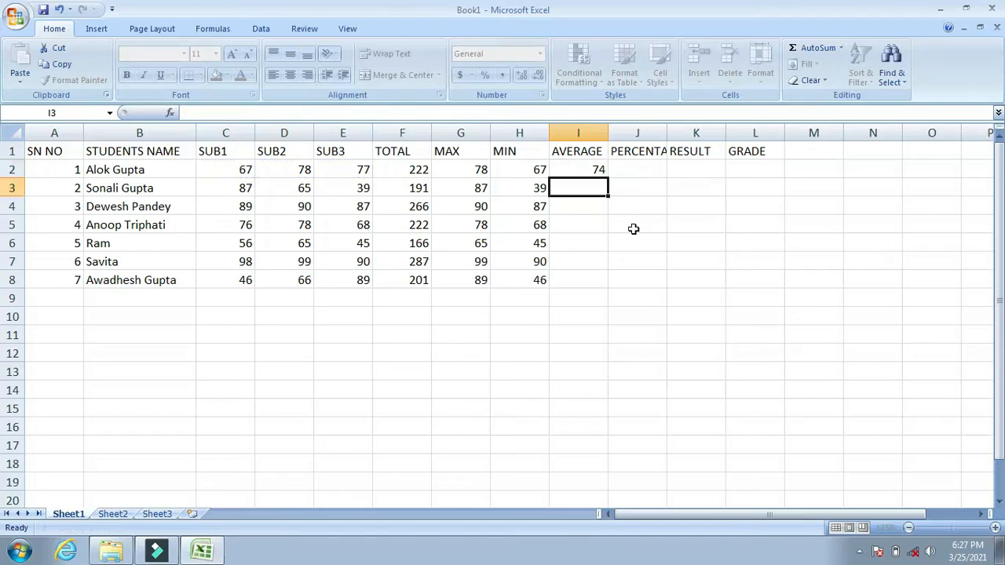
# Format the AVERAGE cells I2 to I8 with two decimal places and fill the formula from I2 down through I8.
pyautogui.press('Up')
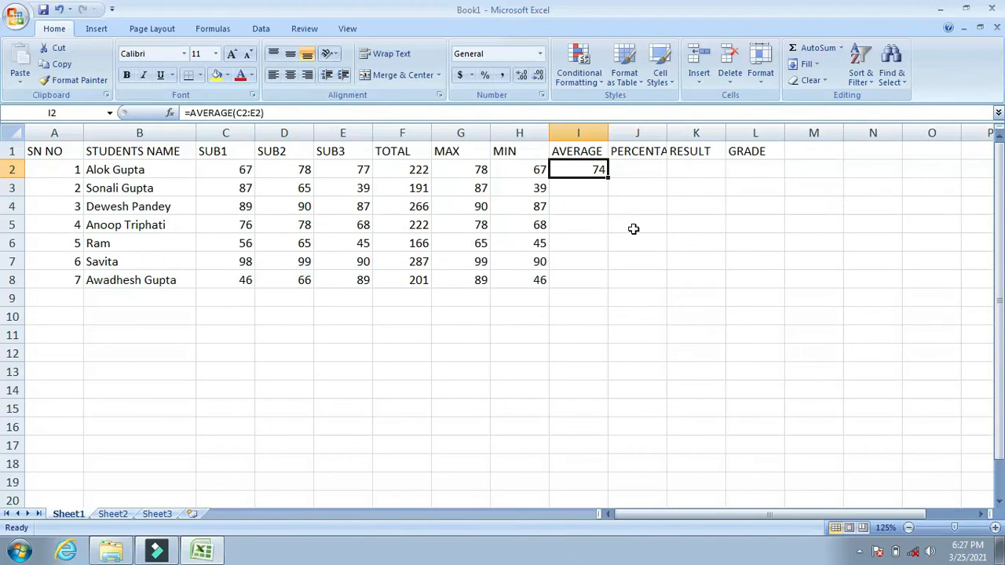
pyautogui.hotkey('shift', 'Down')
pyautogui.hotkey('shift', 'Down')
pyautogui.hotkey('shift', 'Down')
pyautogui.hotkey('shift', 'Down')
pyautogui.hotkey('shift', 'Down')
pyautogui.hotkey('shift', 'Down')
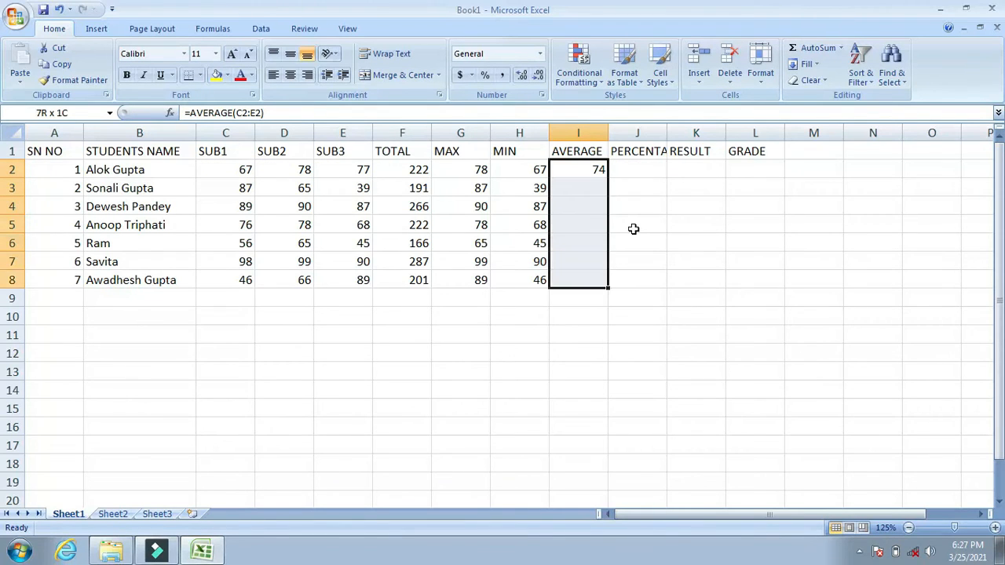
pyautogui.click(523, 76)
pyautogui.click(523, 76)
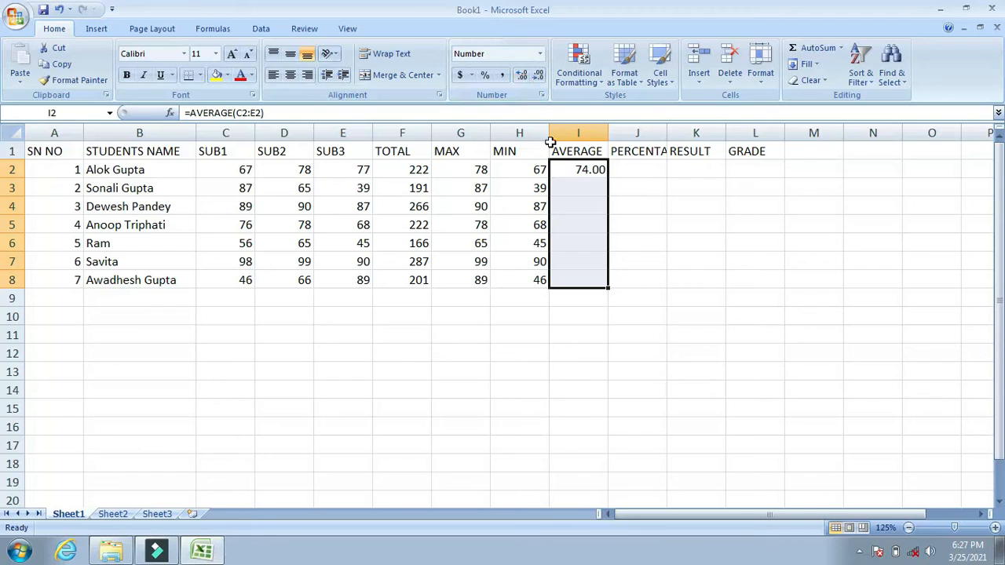
pyautogui.click(599, 169)
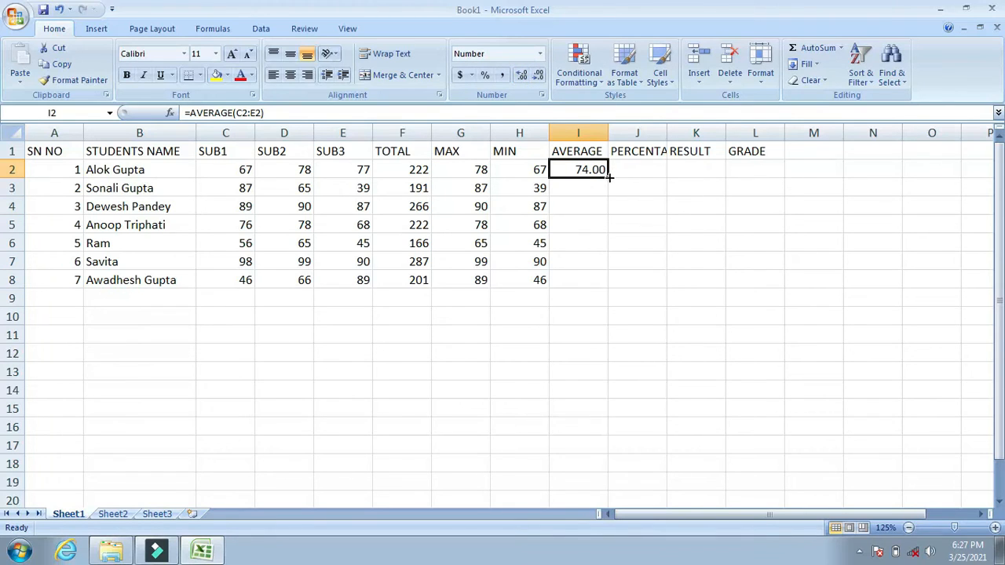
pyautogui.moveTo(610, 179); pyautogui.dragTo(608, 285)
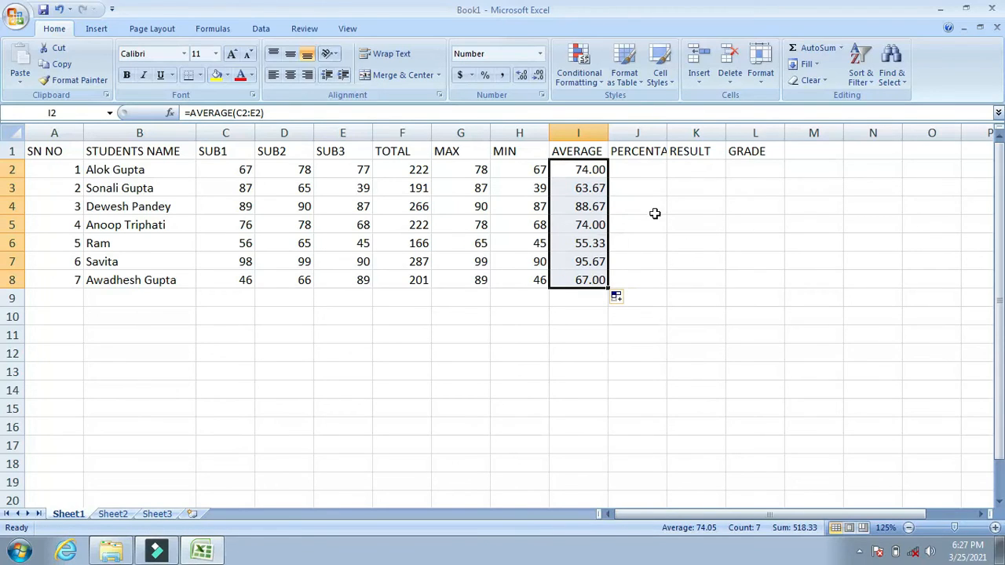
# Widen column J so that the full PERCENTAGE heading fits.
pyautogui.click(638, 171)
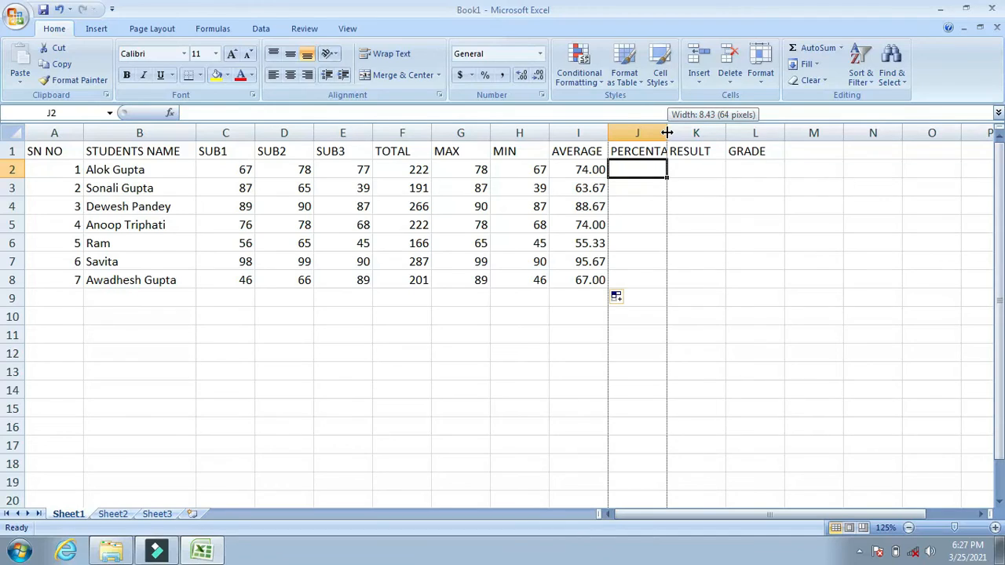
pyautogui.moveTo(667, 132); pyautogui.dragTo(666, 133)
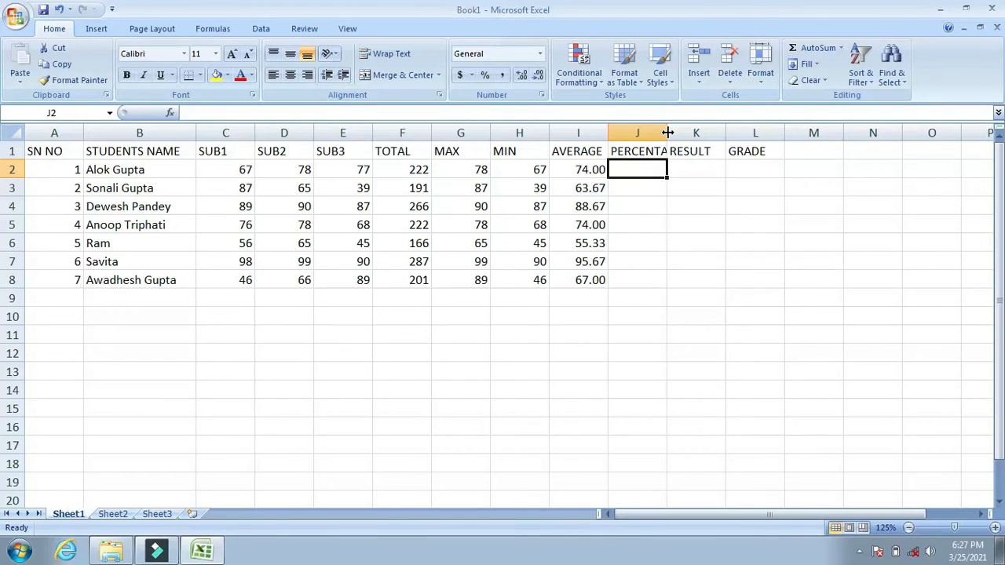
pyautogui.moveTo(668, 133); pyautogui.dragTo(689, 133)
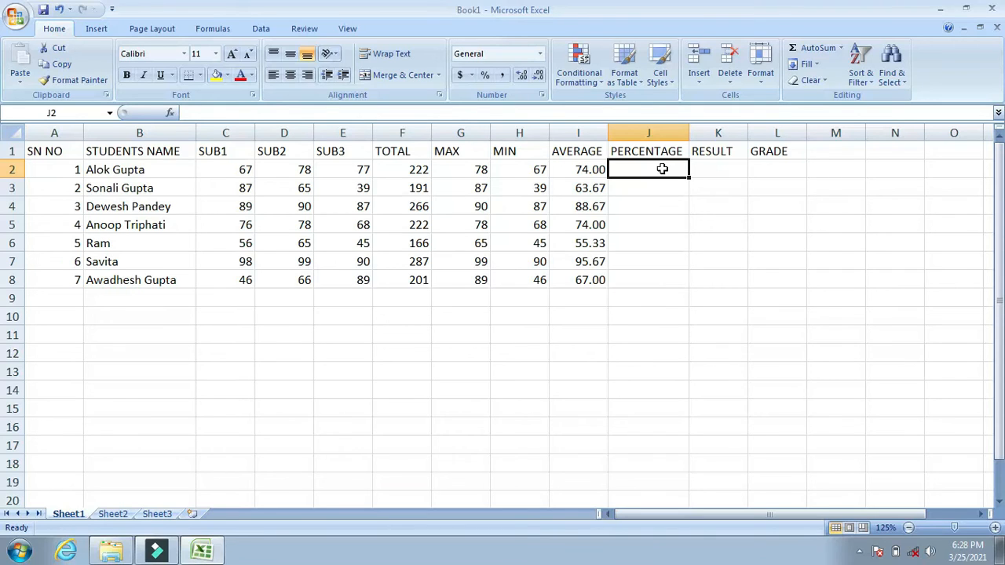
# Enter the formula =F2/300*100 in cell J2 of the PERCENTAGE column.
pyautogui.write('=')
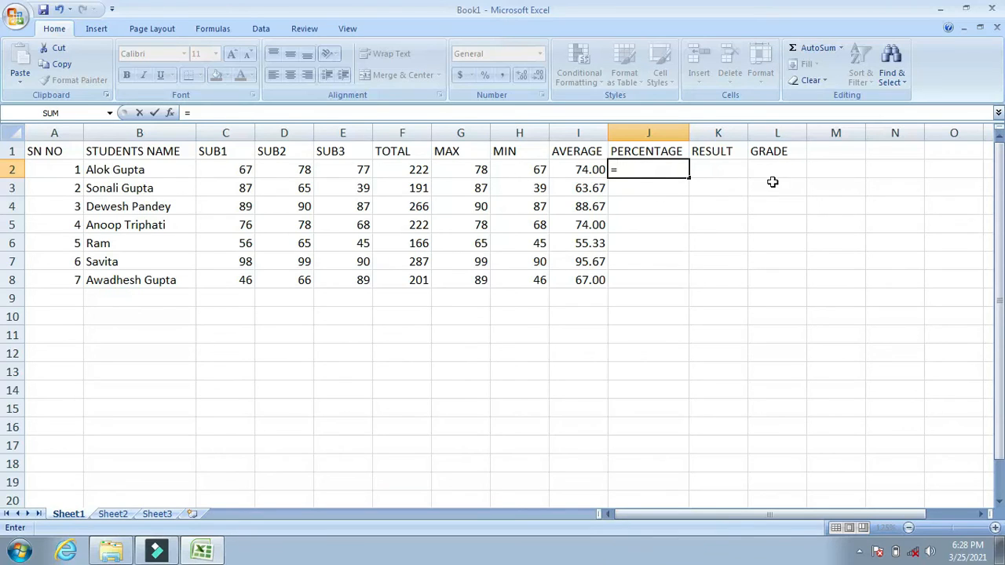
pyautogui.click(406, 170)
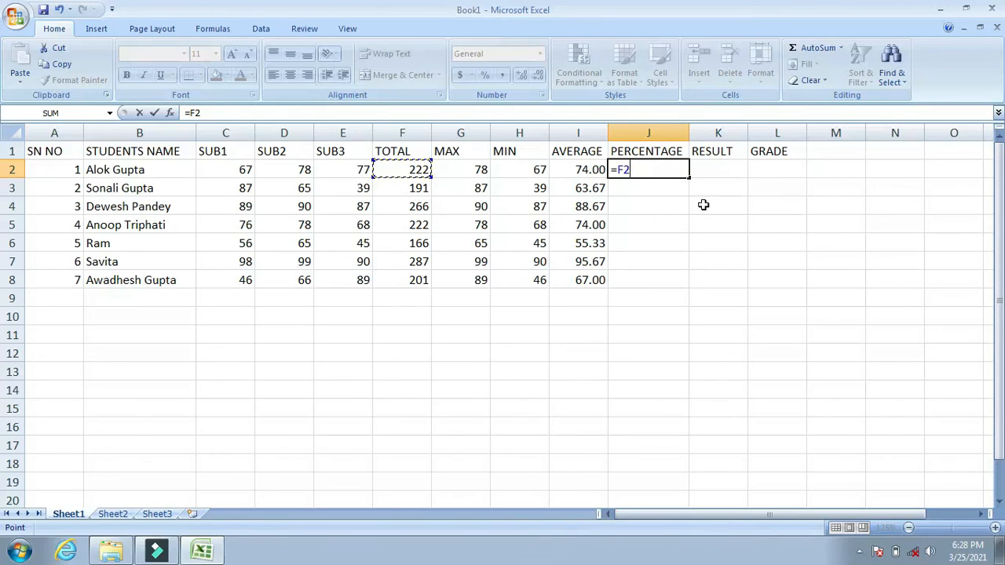
pyautogui.write('\\')
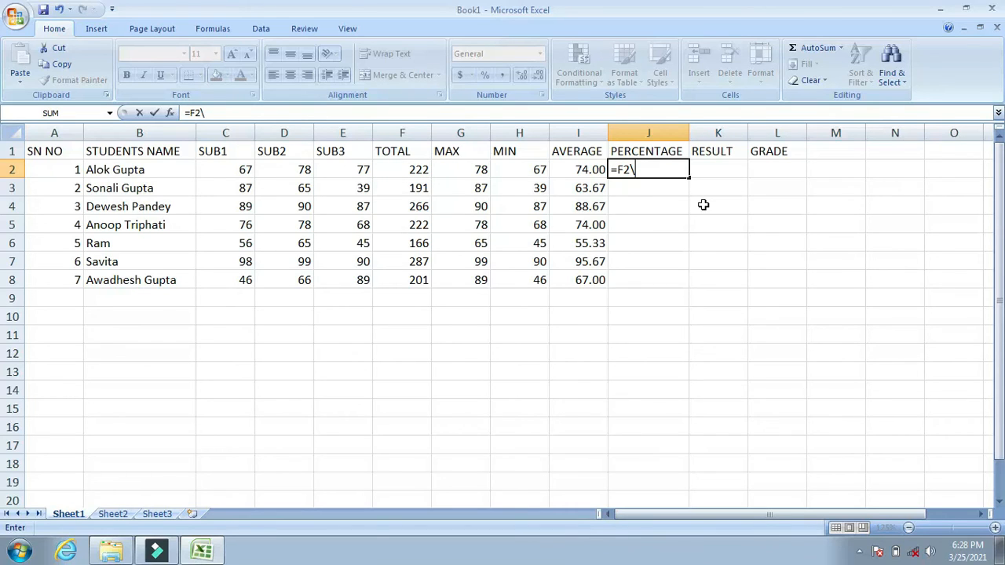
pyautogui.press('BackSpace')
pyautogui.write('/300')
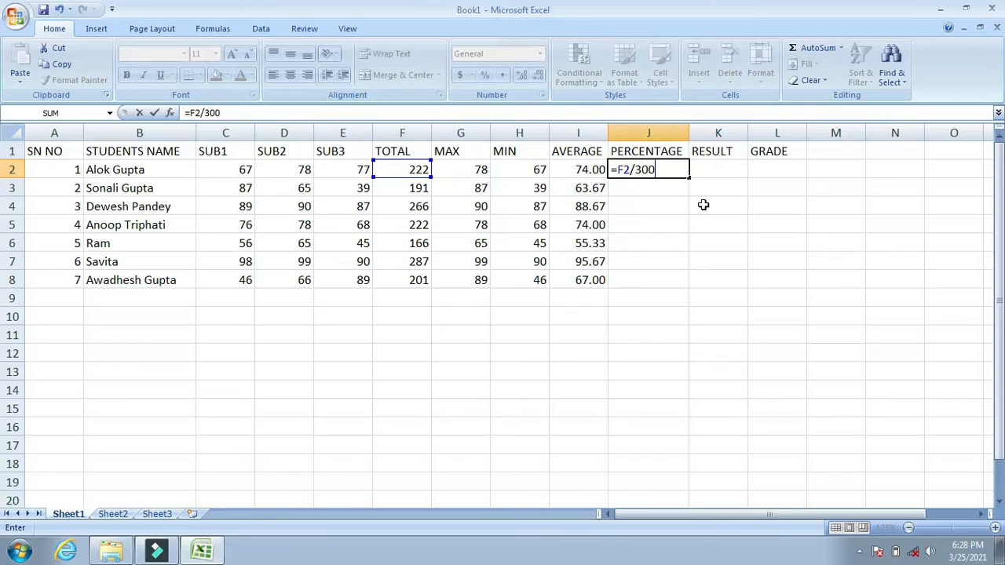
pyautogui.write('*100')
pyautogui.press('Return')
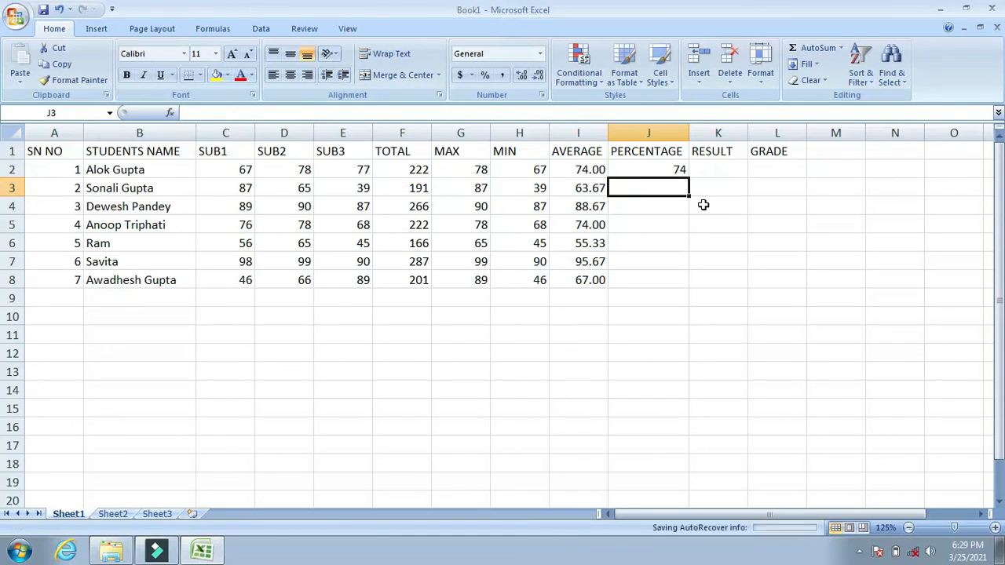
# Fill the PERCENTAGE formula from J2 down through J8 and format those cells with two decimal places.
pyautogui.press('Up')
pyautogui.hotkey('shift', 'Down')
pyautogui.hotkey('shift', 'Down')
pyautogui.hotkey('shift', 'Down')
pyautogui.hotkey('shift', 'Down')
pyautogui.hotkey('shift', 'Down')
pyautogui.hotkey('shift', 'Down')
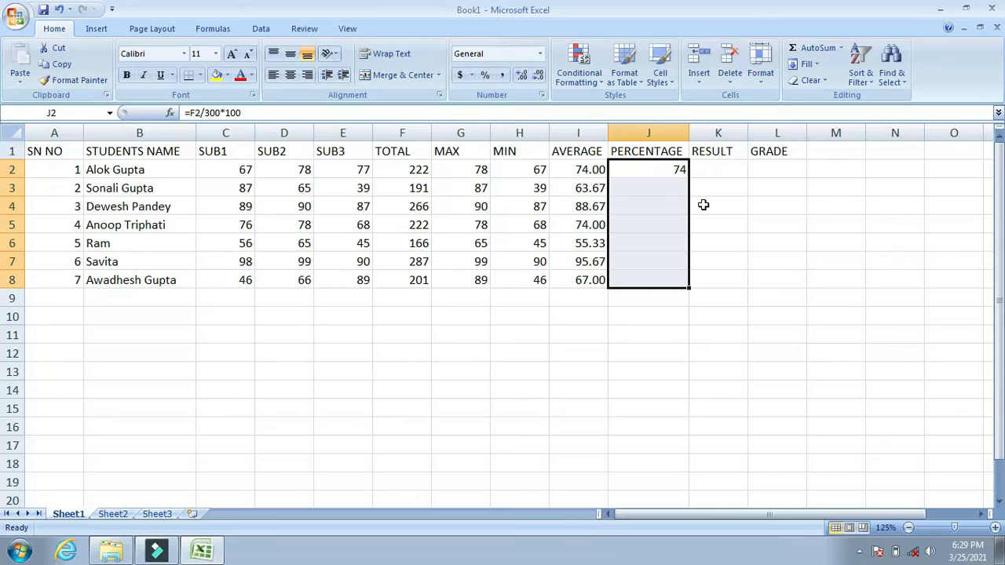
pyautogui.hotkey('ctrl', 'd')
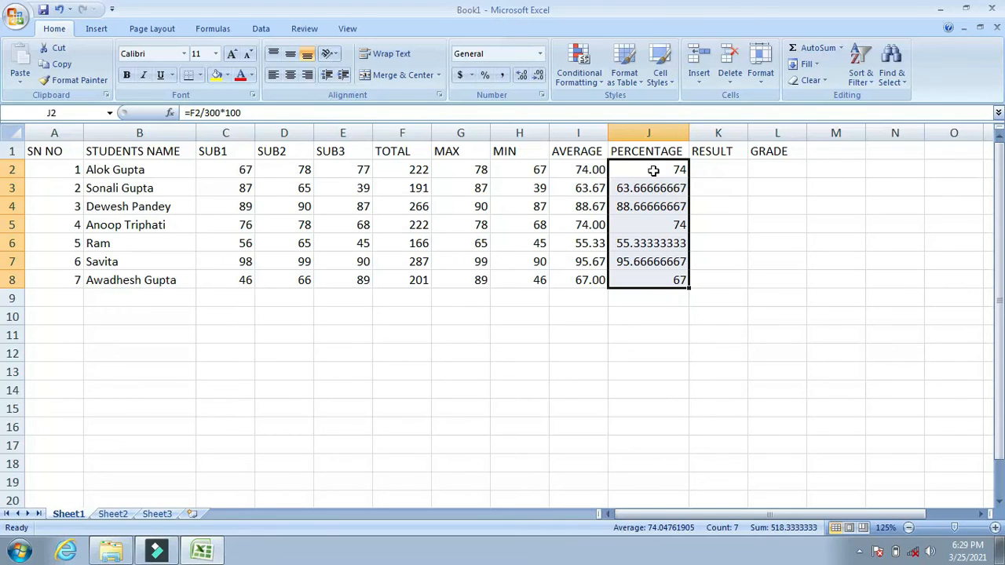
pyautogui.click(521, 75)
pyautogui.click(521, 75)
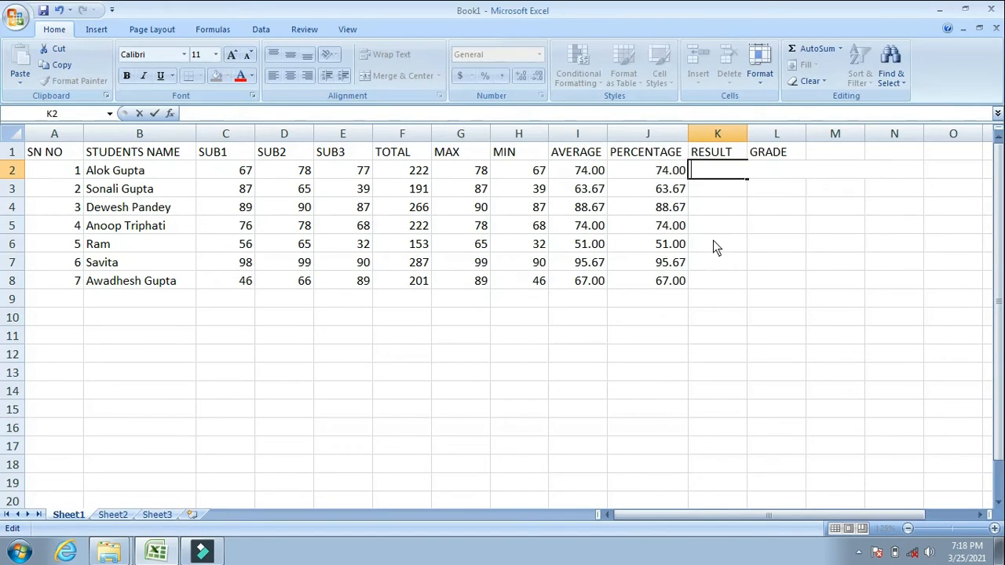
# Begin the RESULT formula in K2 with an IF and AND test, setting the first condition to C2>34.
pyautogui.write('=')
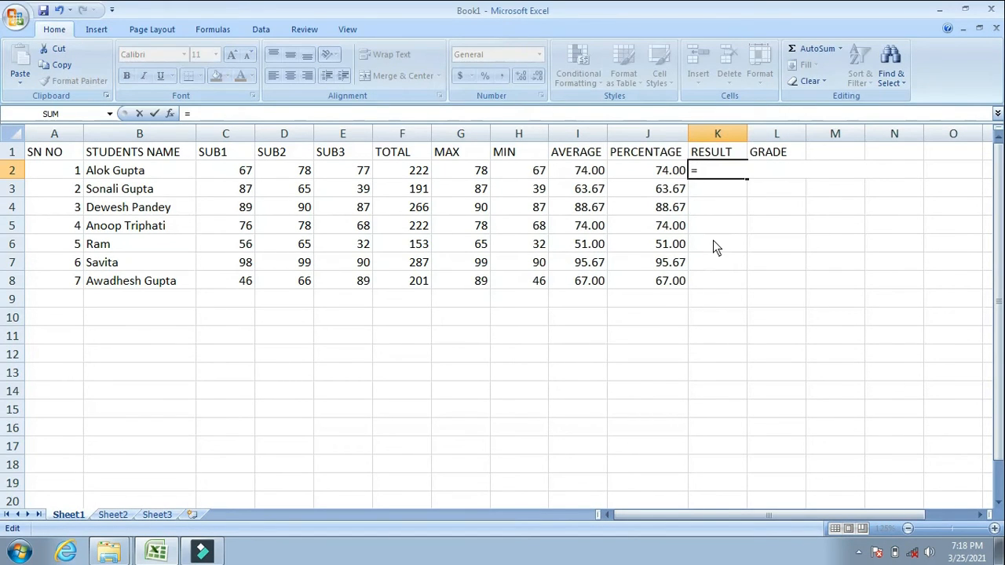
pyautogui.write('I')
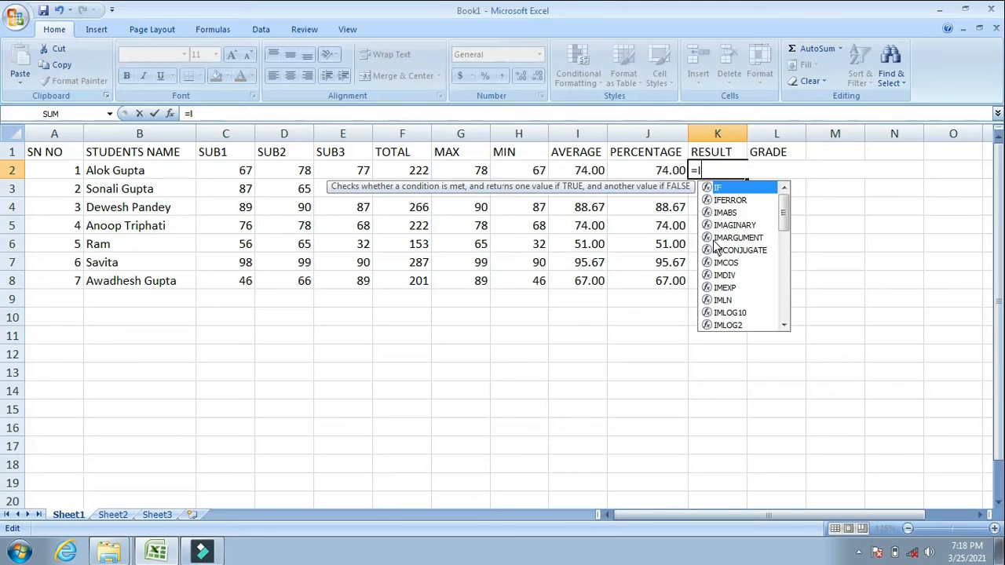
pyautogui.write('F(')
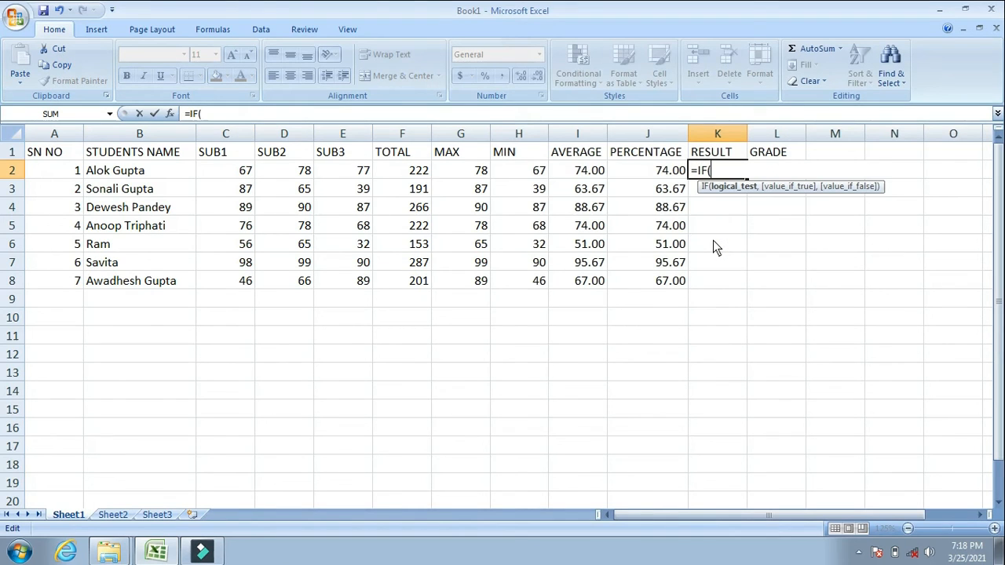
pyautogui.write('AND')
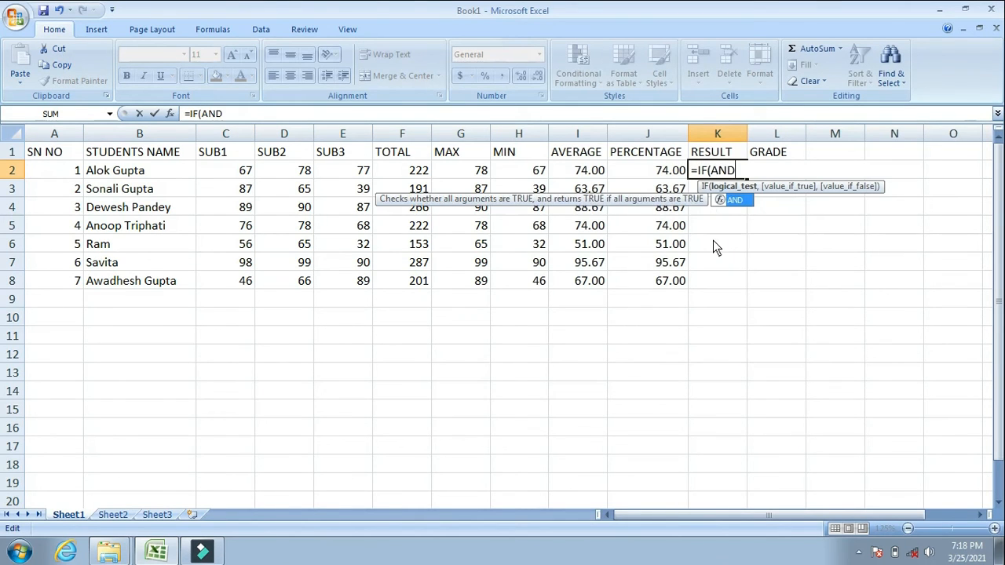
pyautogui.write('(')
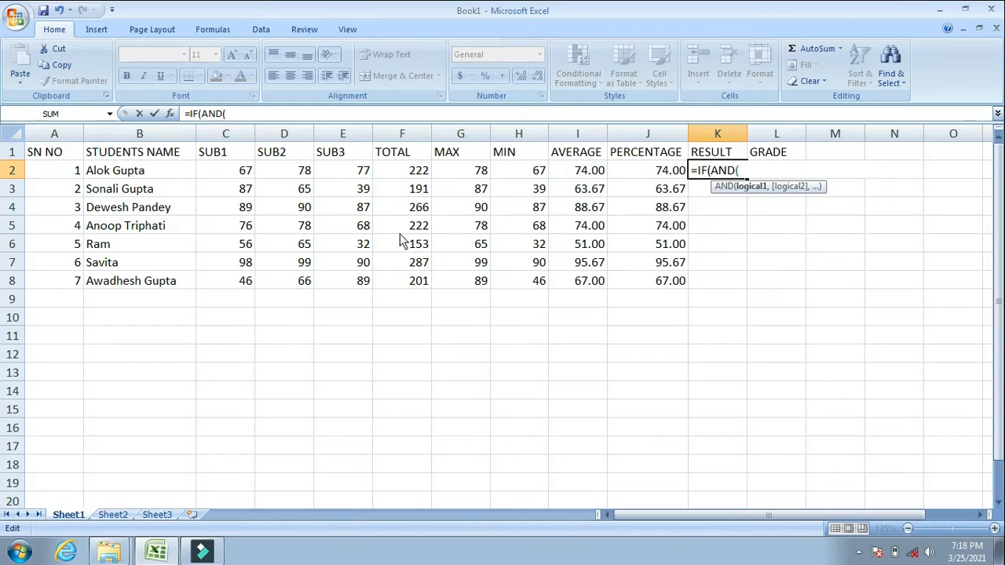
pyautogui.click(240, 175)
pyautogui.write('>34,')
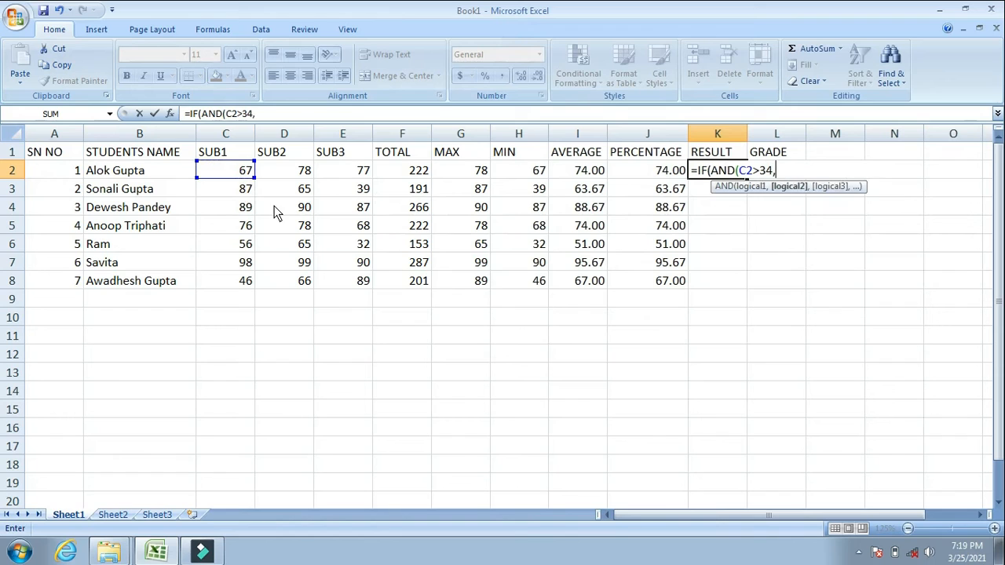
# Add the conditions D2>34 and E2>34 to the AND test in K2 and close its parenthesis.
pyautogui.click(267, 175)
pyautogui.write('>34,')
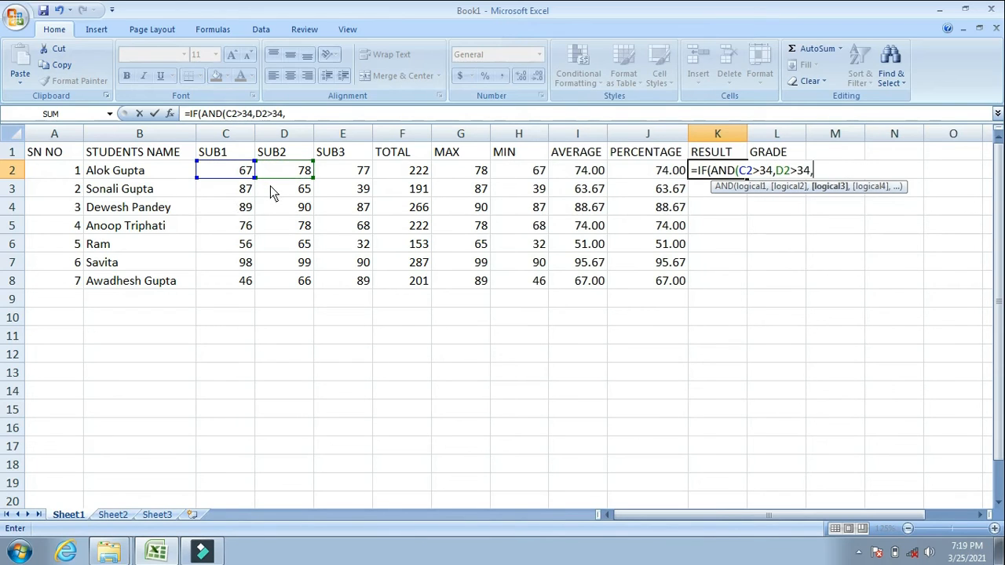
pyautogui.click(359, 179)
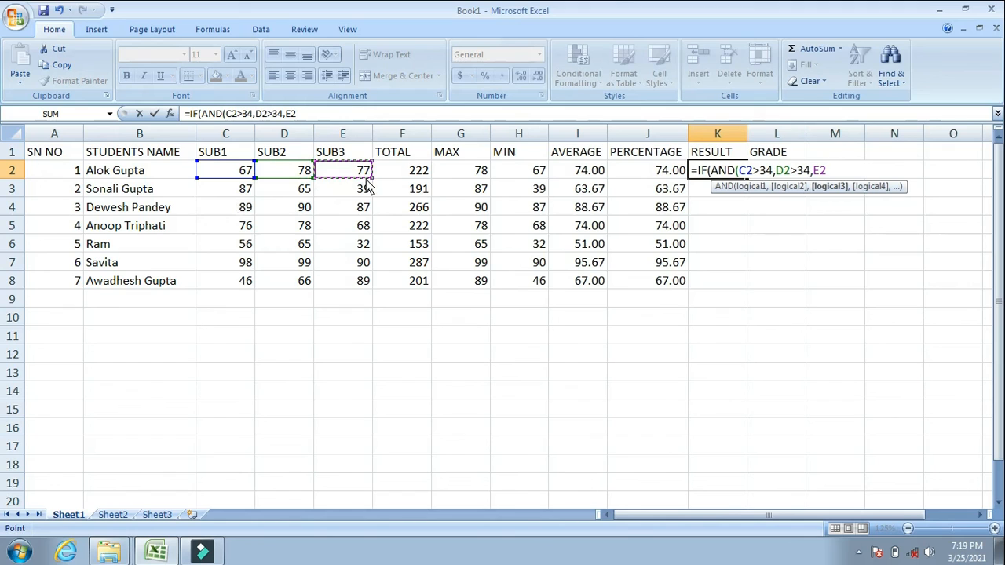
pyautogui.write('>34)')
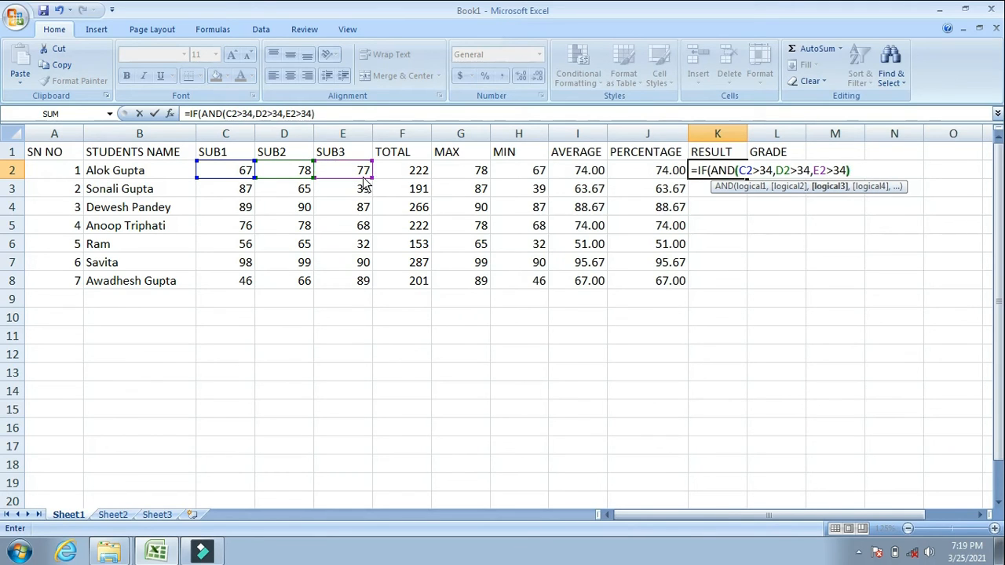
pyautogui.write(',"')
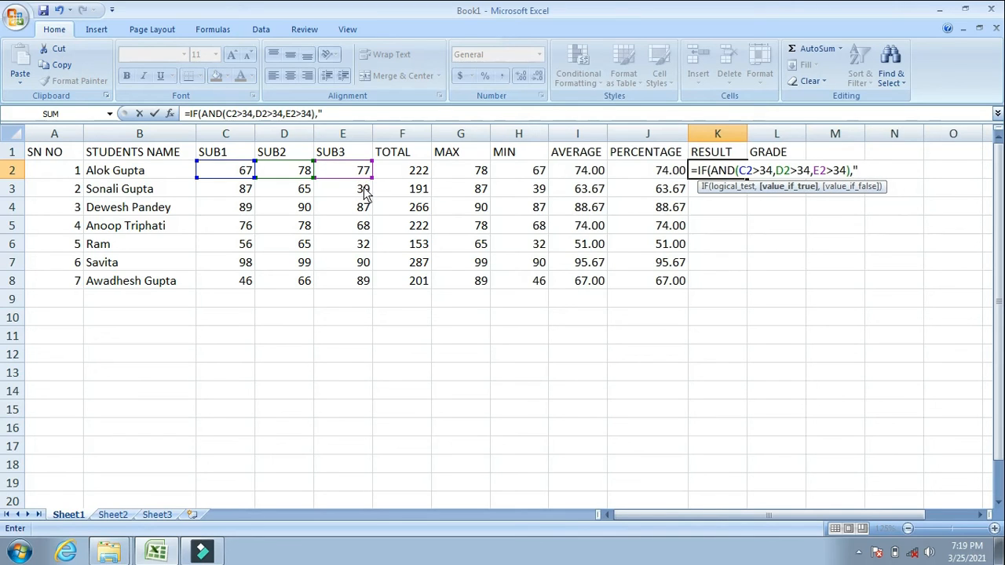
pyautogui.write('PASS","')
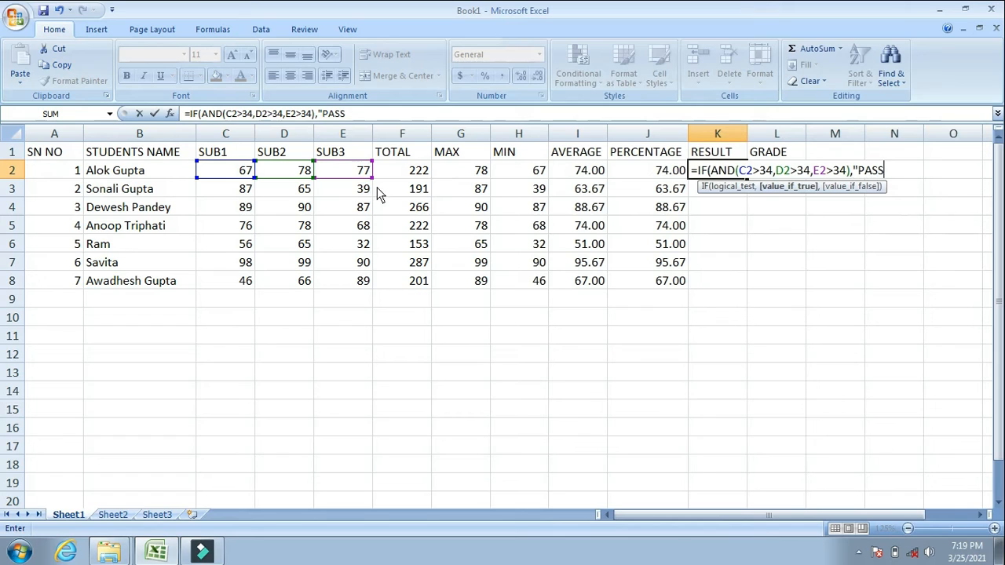
pyautogui.write('F')
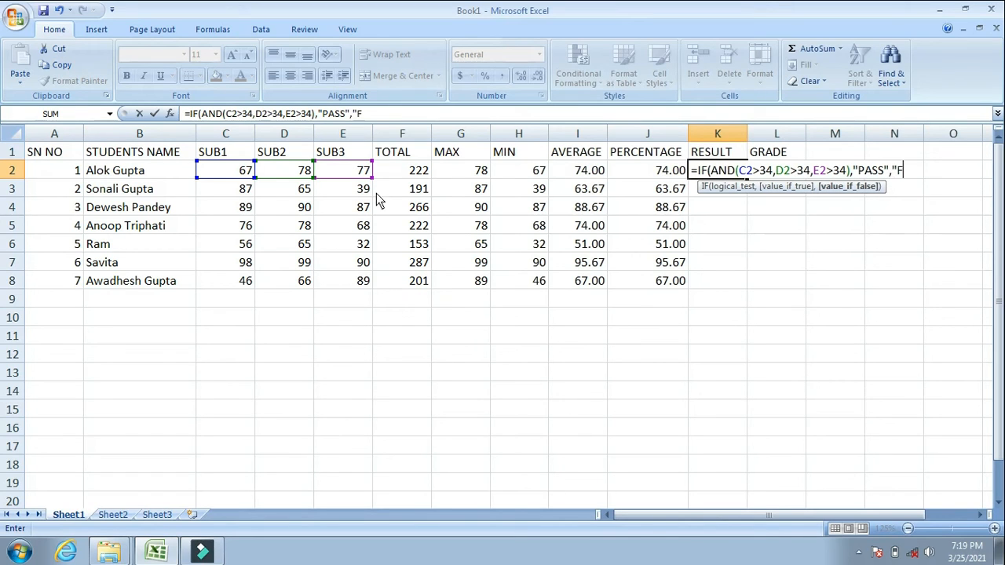
pyautogui.write('AIL")')
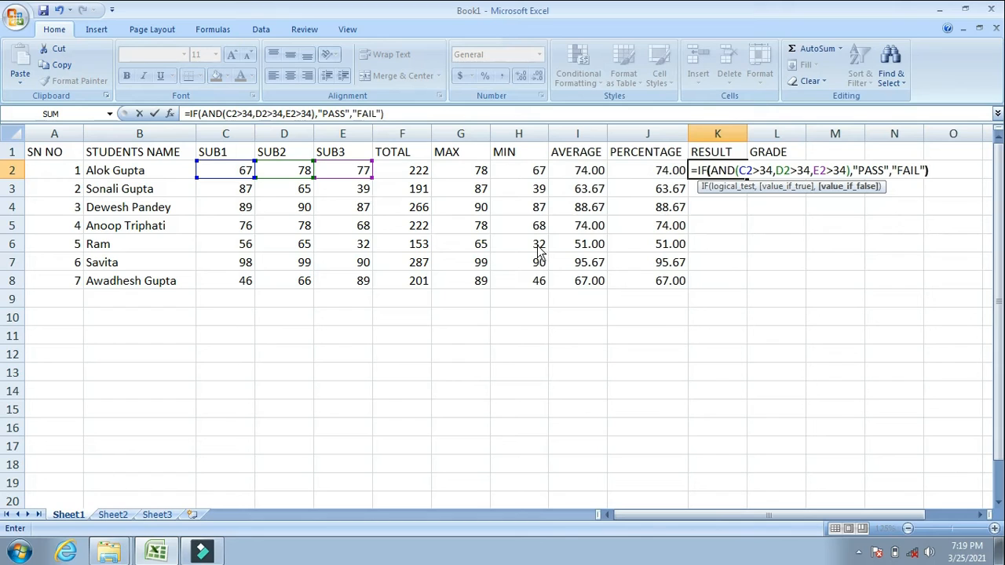
# Complete the K2 formula with "PASS" if true and "FAIL" if false, and fill it down through K8.
pyautogui.press('Return')
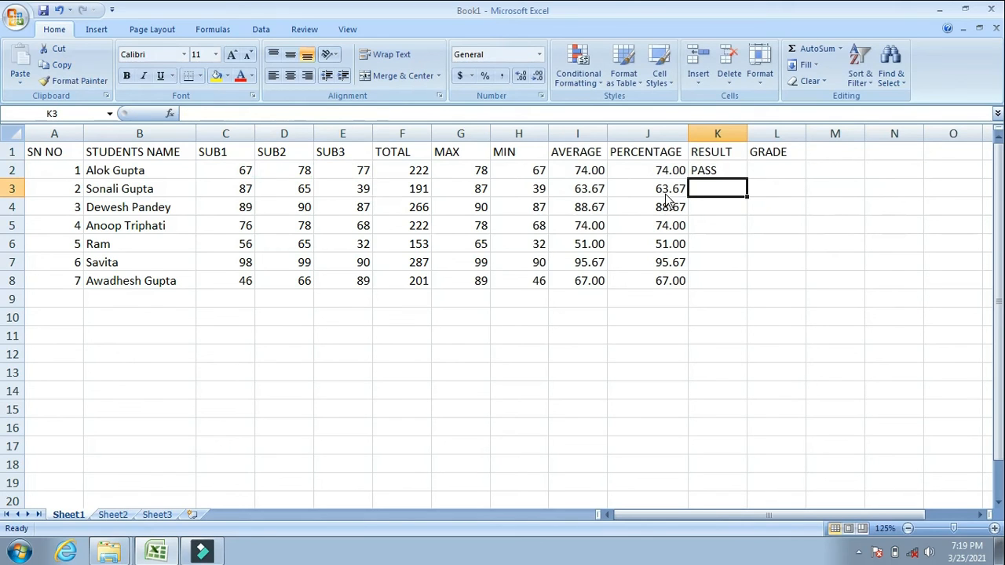
pyautogui.click(740, 171)
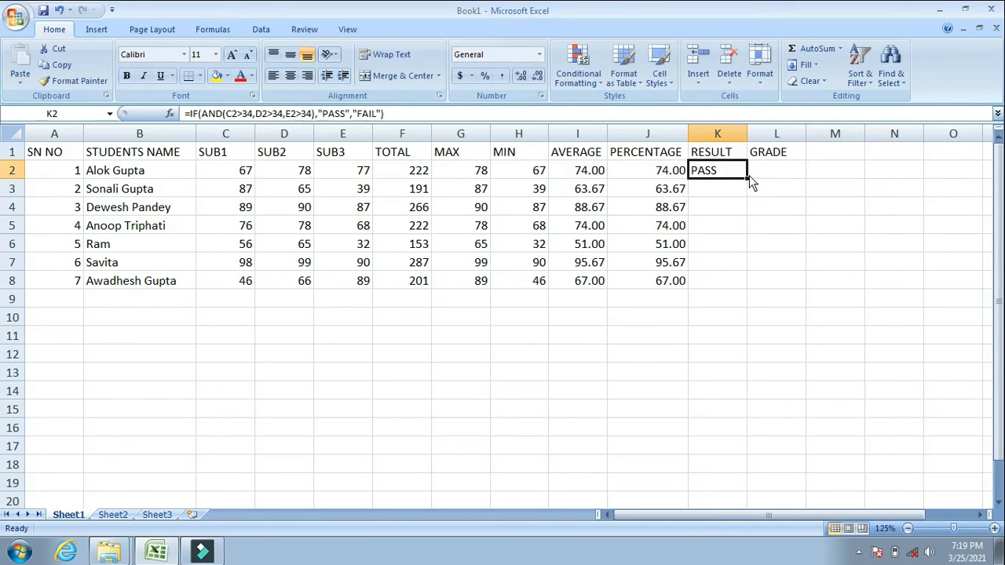
pyautogui.moveTo(748, 180); pyautogui.dragTo(734, 289)
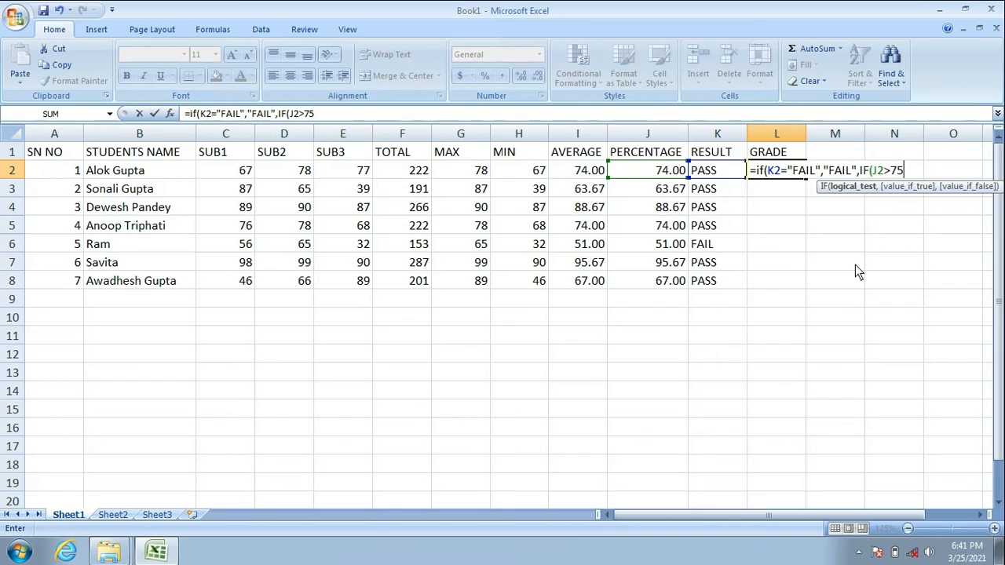
# Continue the GRADE formula in L2 by returning "A+" for the J2>75 test.
pyautogui.write(',"F')
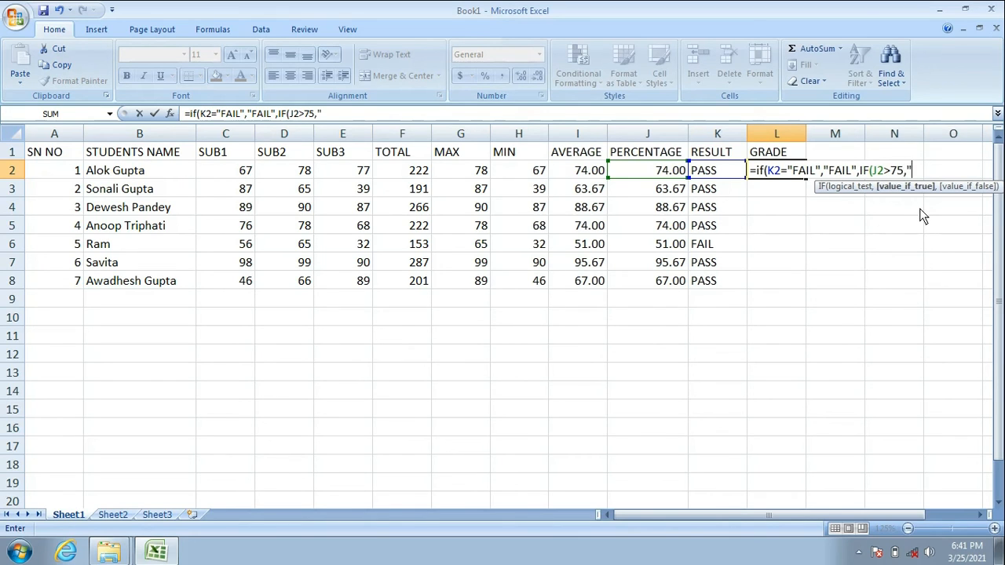
pyautogui.write('A')
pyautogui.press('BackSpace')
pyautogui.write('a')
pyautogui.press('BackSpace')
pyautogui.write('A+",')
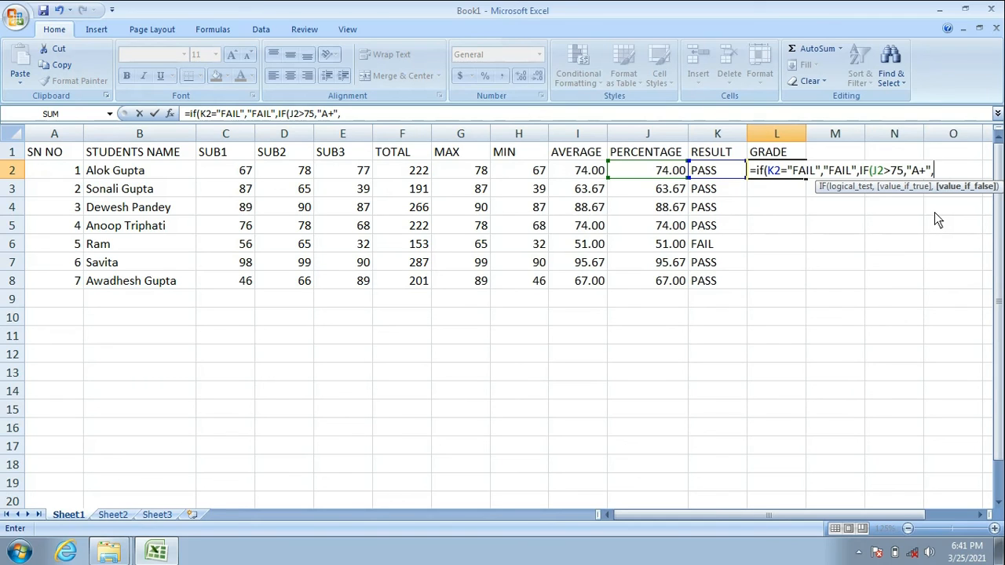
# Nest an IF in the L2 GRADE formula that returns "A" when J2>70.
pyautogui.write('IF')
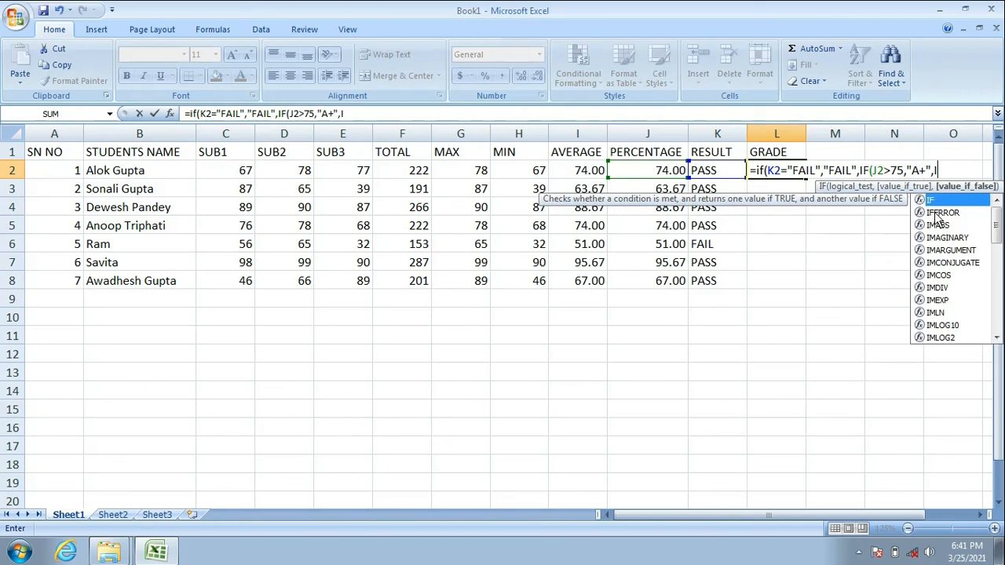
pyautogui.write('(')
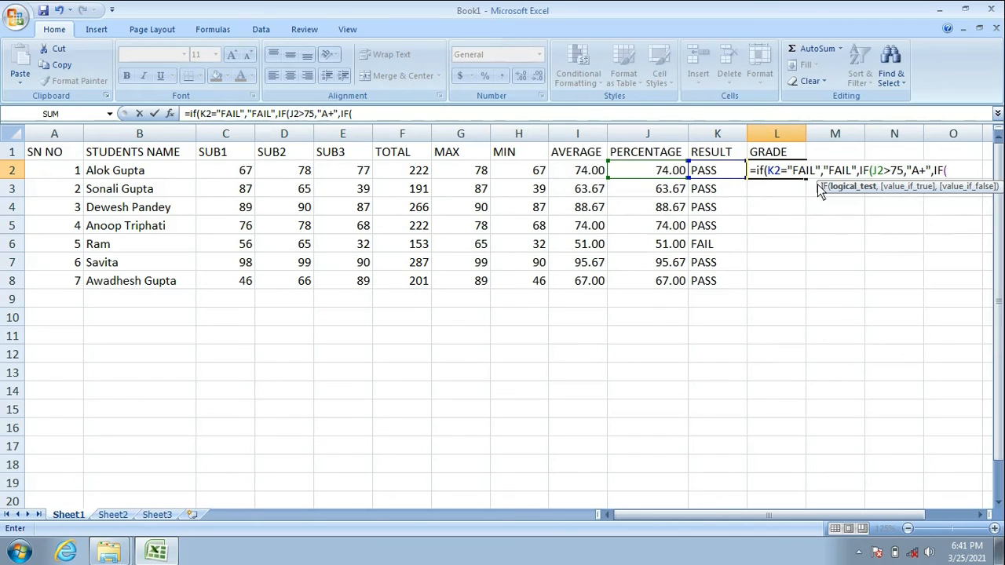
pyautogui.click(660, 178)
pyautogui.write('>')
pyautogui.write('70,')
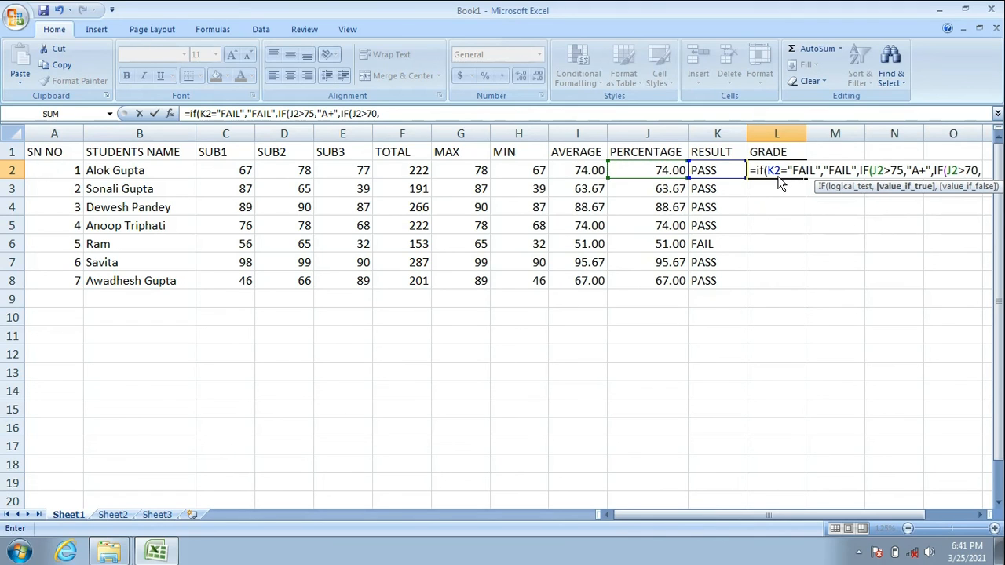
pyautogui.write('"A"')
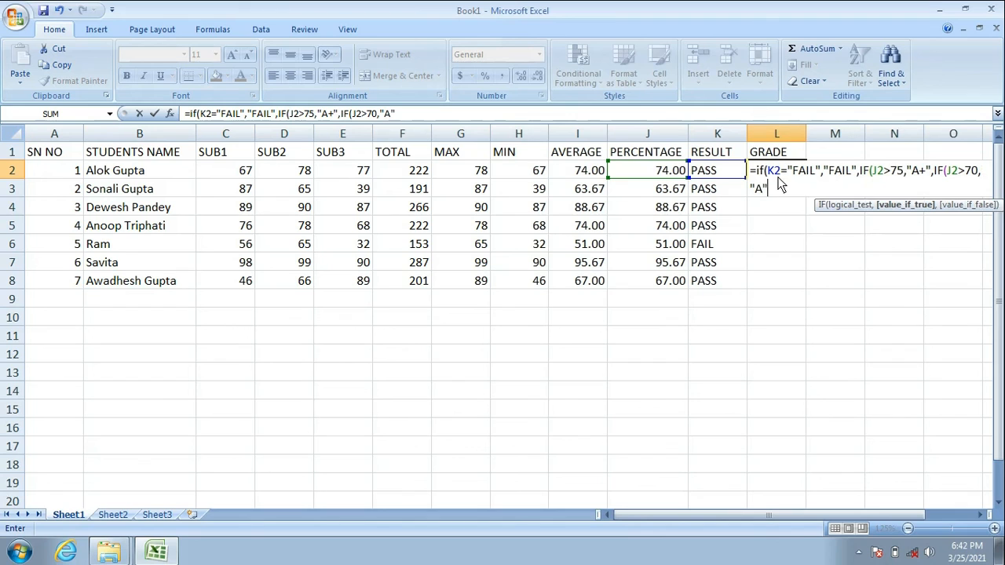
pyautogui.write(',')
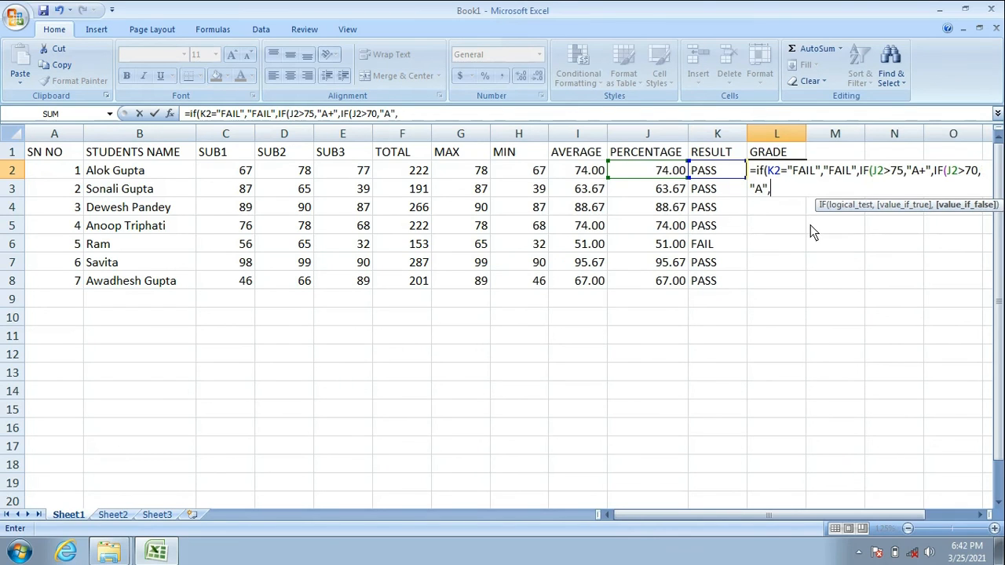
pyautogui.write('IF(')
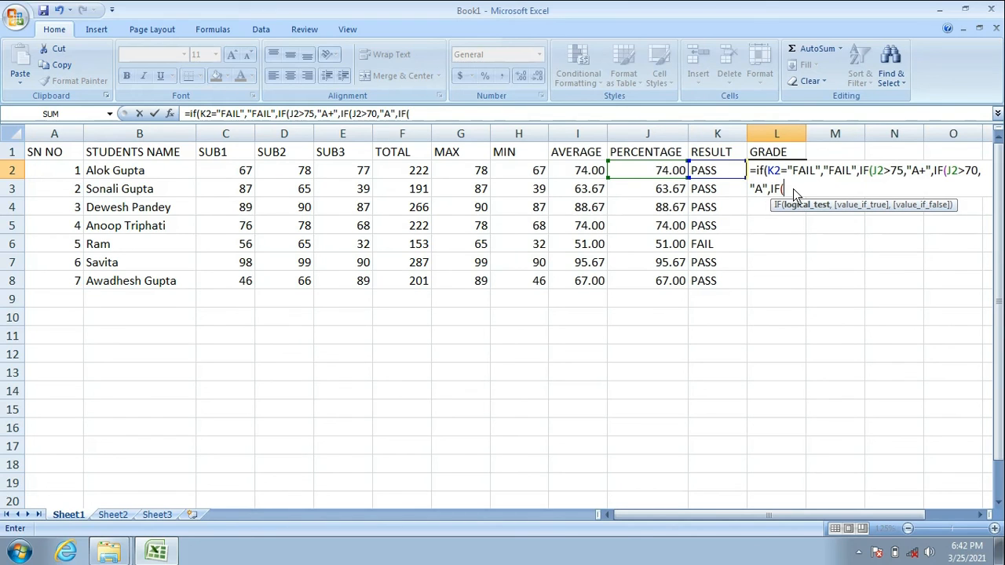
pyautogui.write('J2>65,"')
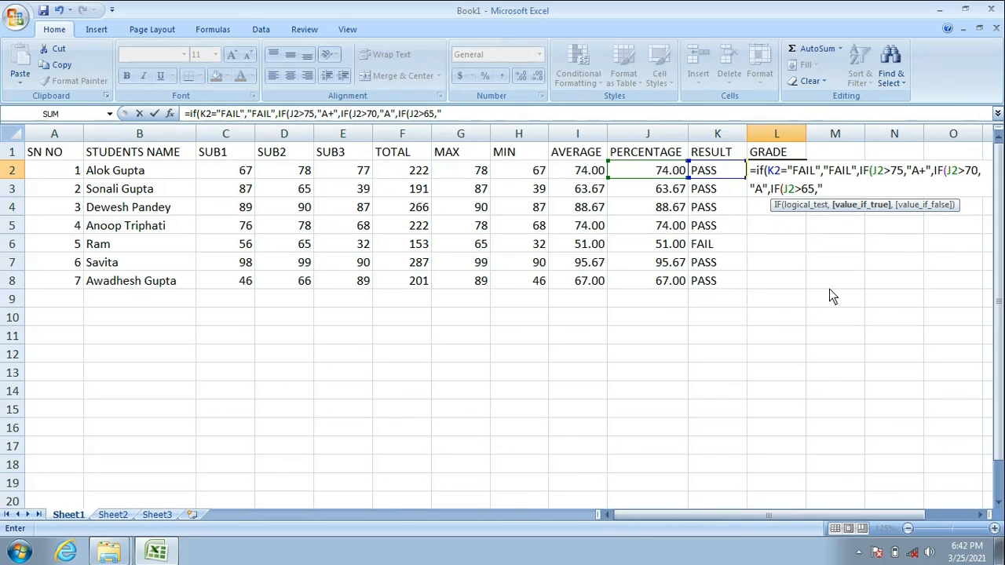
pyautogui.write('b')
# Nest an IF in the L2 GRADE formula that returns "B+" when J2>65.
pyautogui.press('BackSpace')
pyautogui.write('B=')
pyautogui.press('BackSpace')
pyautogui.write('+",')
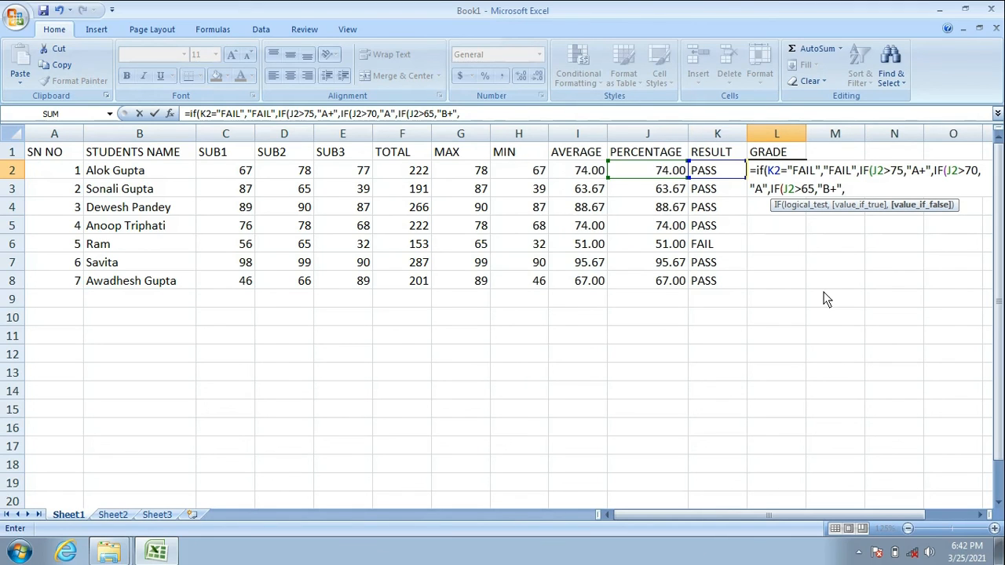
pyautogui.write('IF')
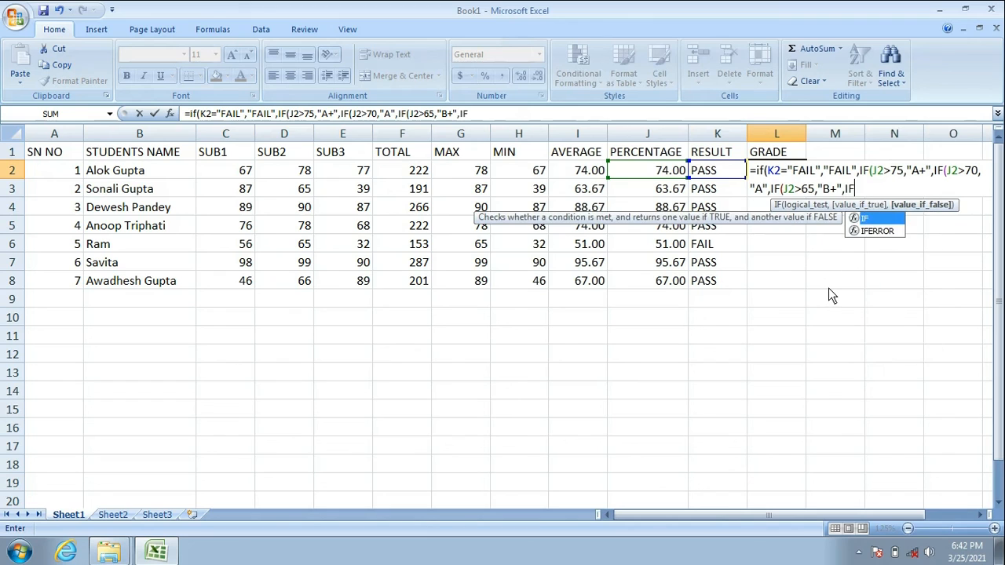
pyautogui.write('(')
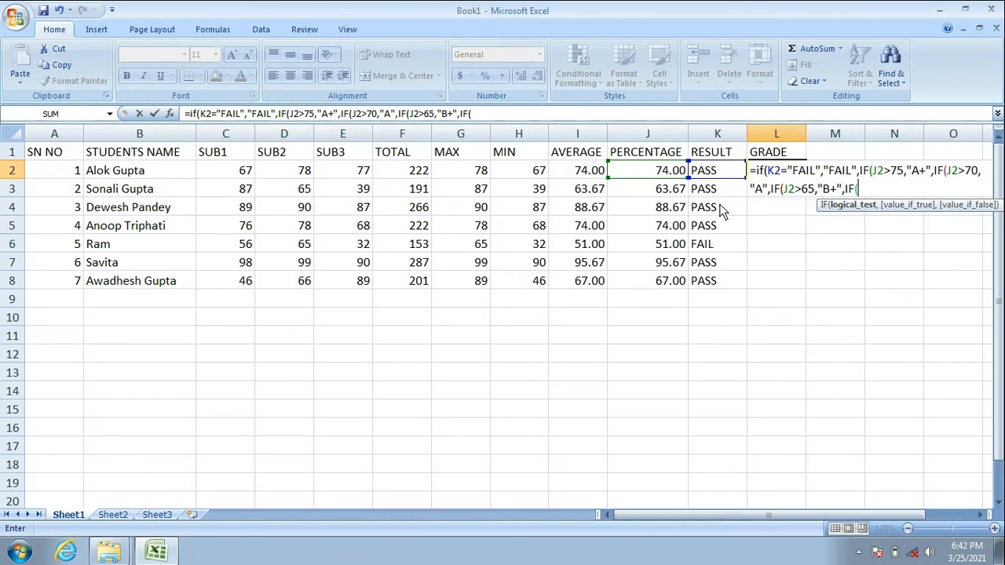
# Nest an IF in the L2 GRADE formula that returns "B" when J2>60.
pyautogui.click(674, 174)
pyautogui.write('>60,"')
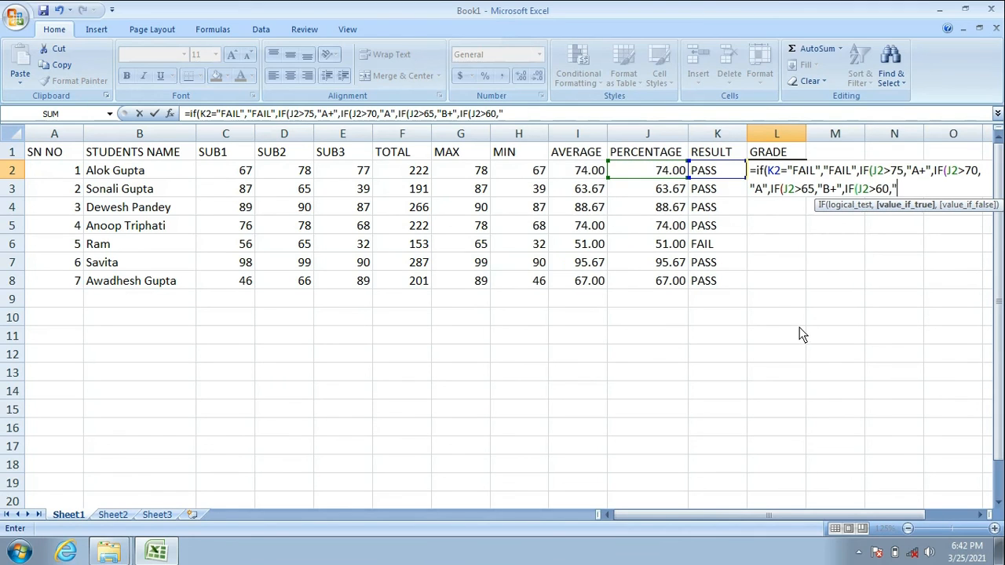
pyautogui.write('B",')
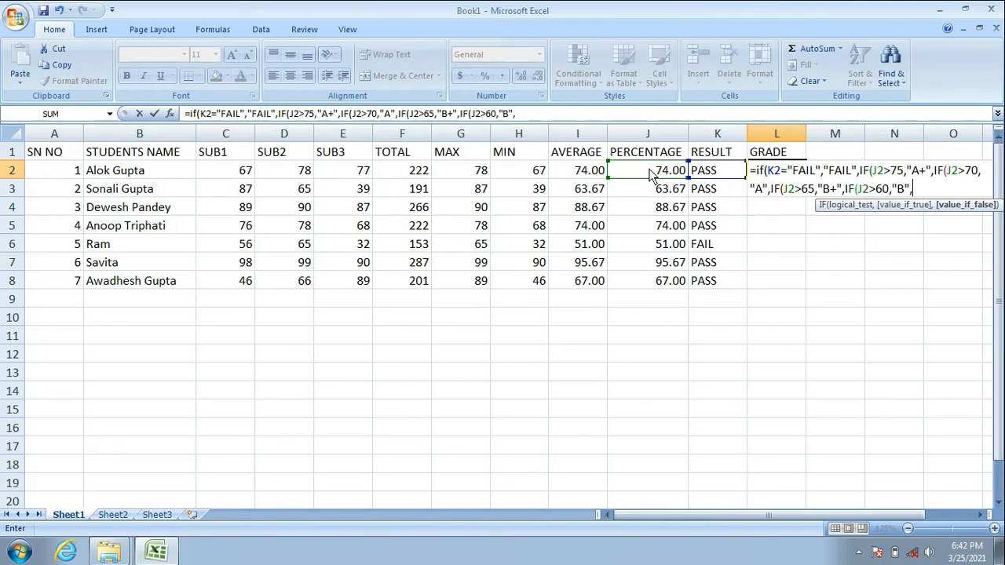
# Nest an IF in the L2 GRADE formula that returns "C+" when J2>55.
pyautogui.write('IF')
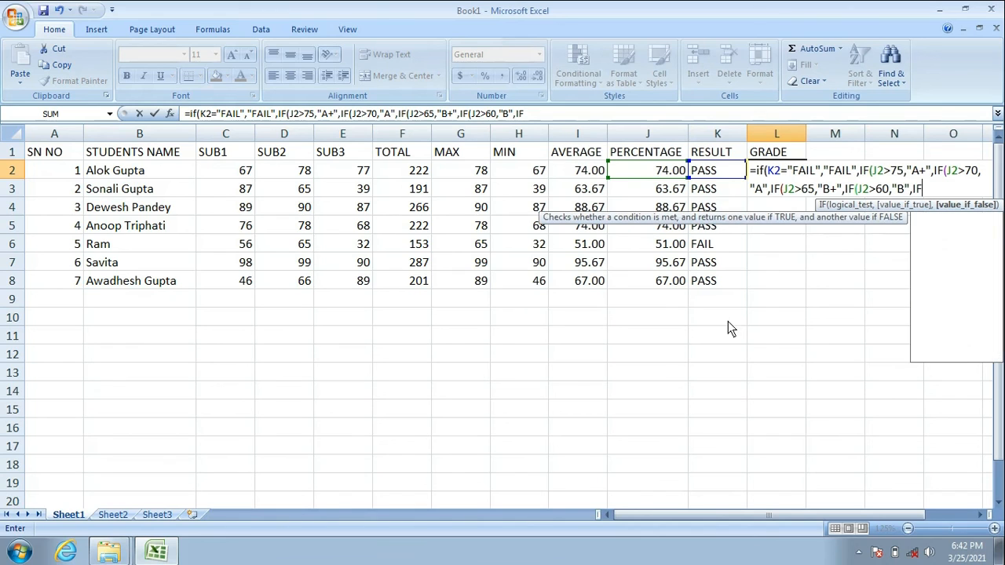
pyautogui.write('(')
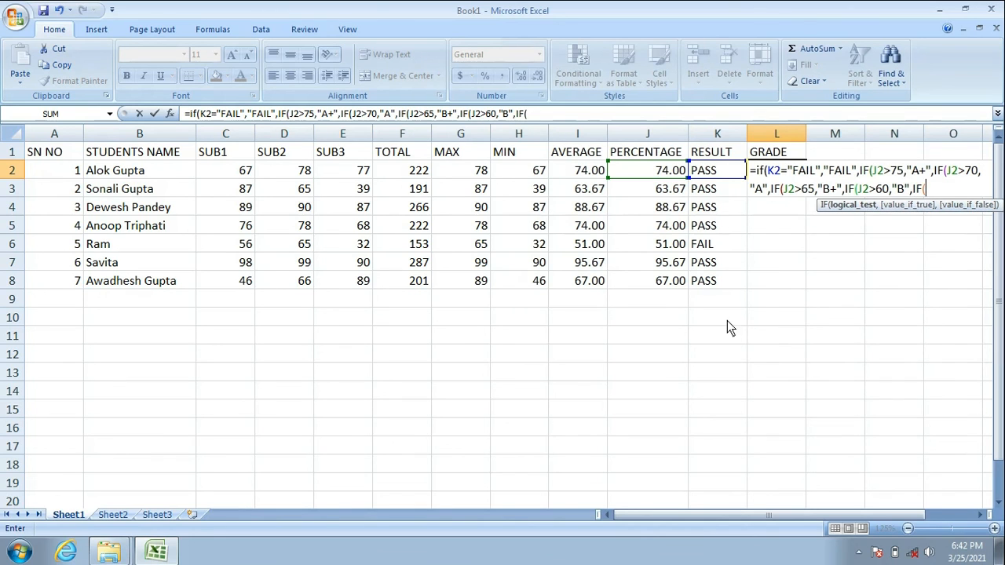
pyautogui.click(640, 177)
pyautogui.write('>55,')
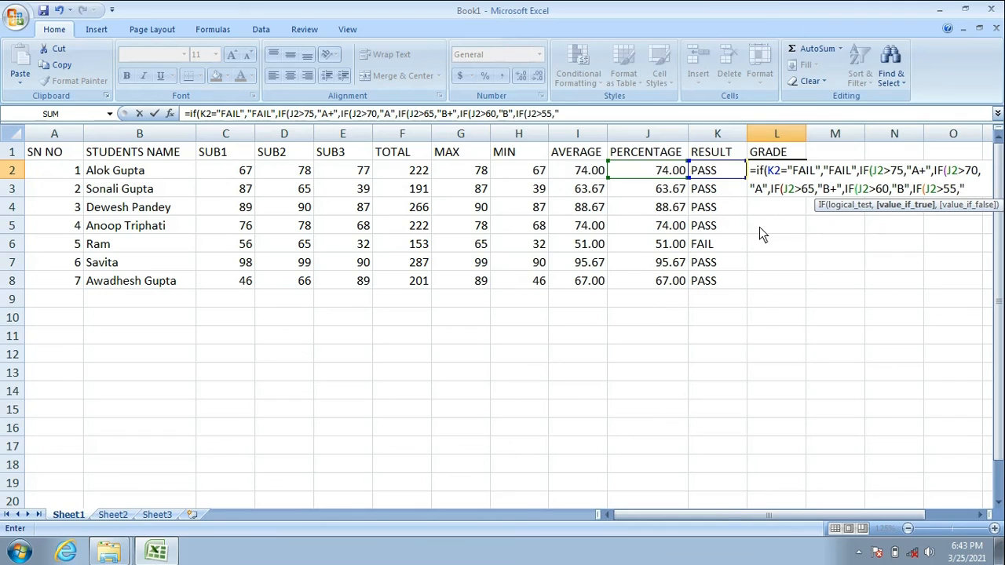
pyautogui.write('"C+",')
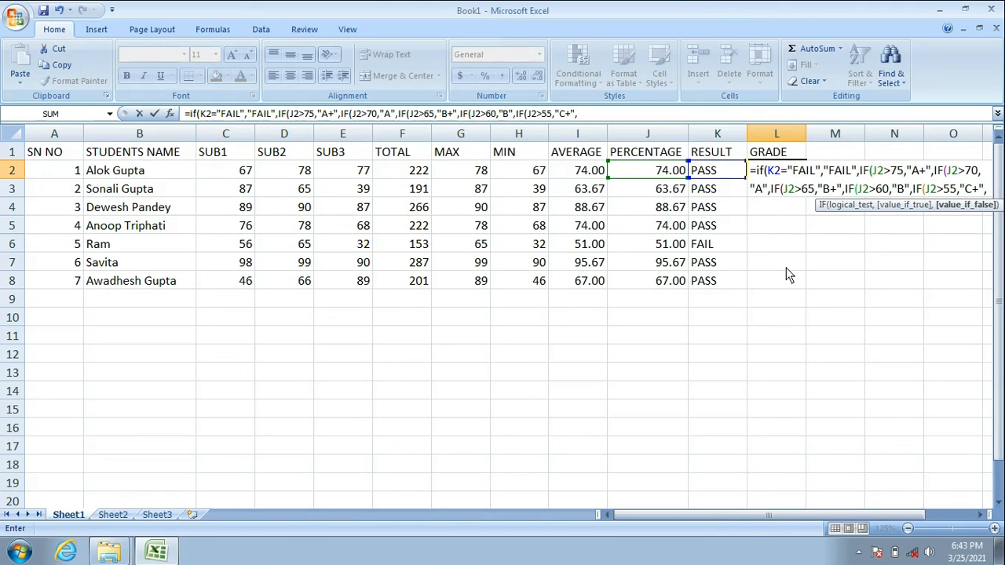
pyautogui.write('I')
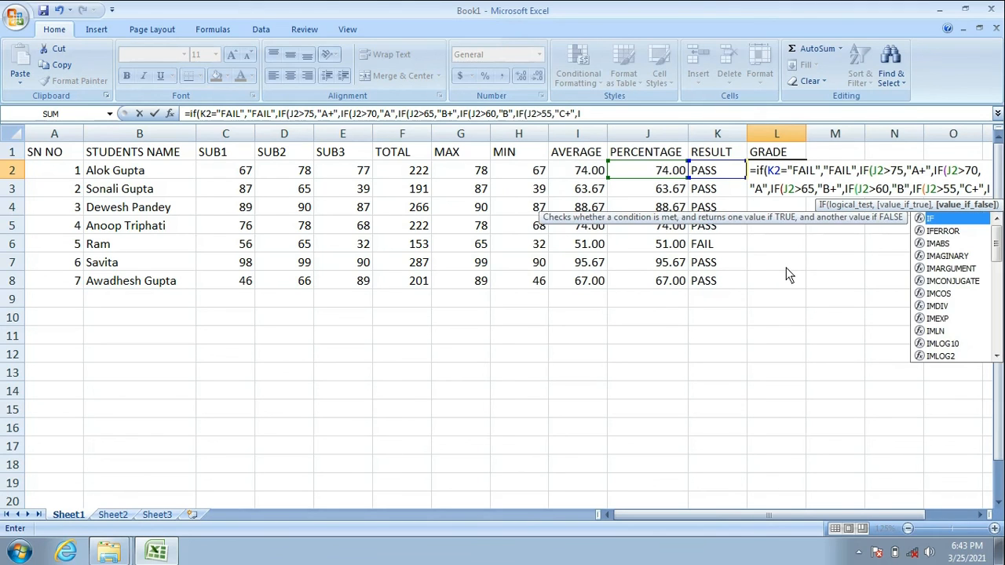
pyautogui.write('F')
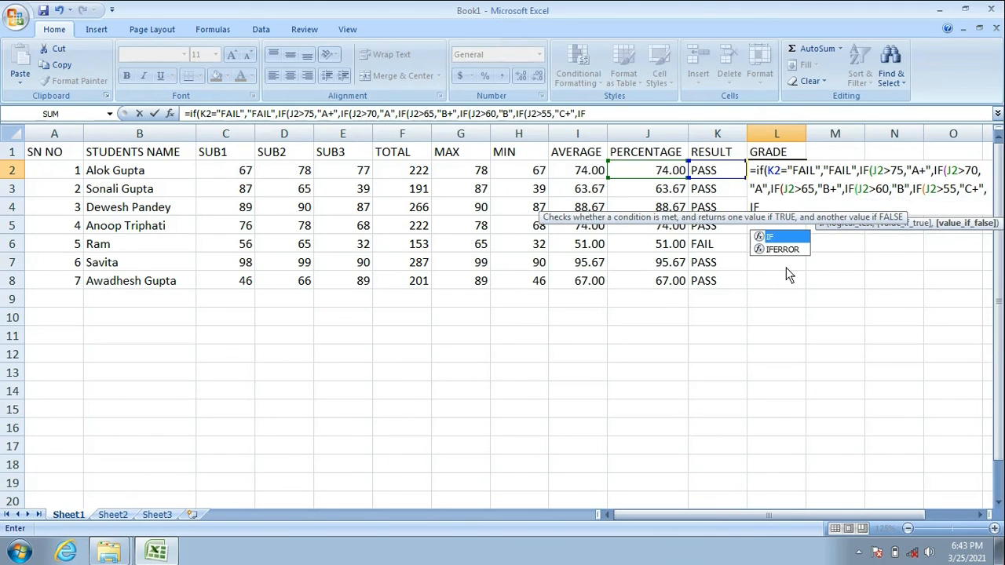
pyautogui.write('(')
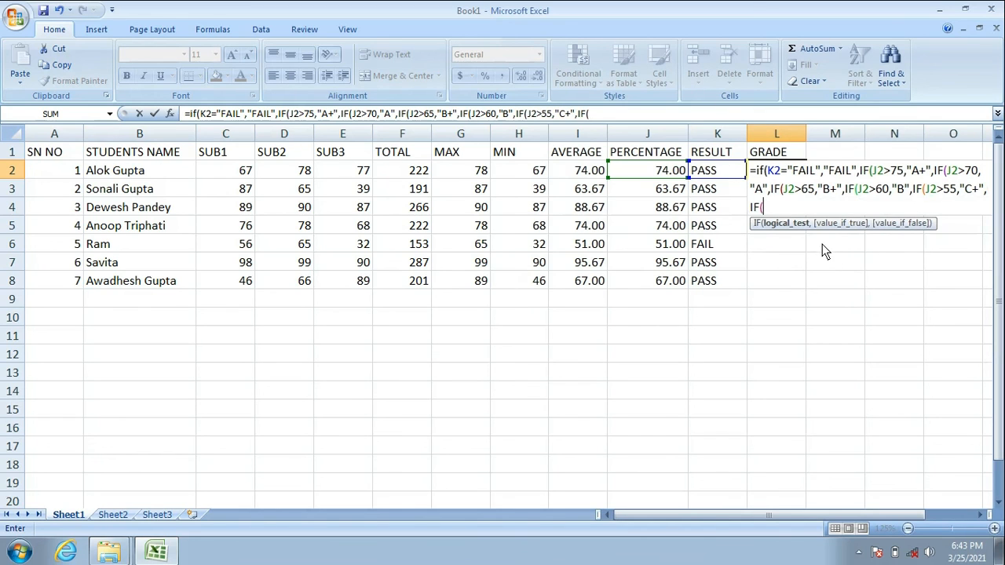
# Complete the L2 GRADE formula with nested IFs returning "C" when J2>50 and "E" when J2>45, closing all eight parentheses.
pyautogui.click(662, 177)
pyautogui.write('>50,"C",IF(J2>45,"E')
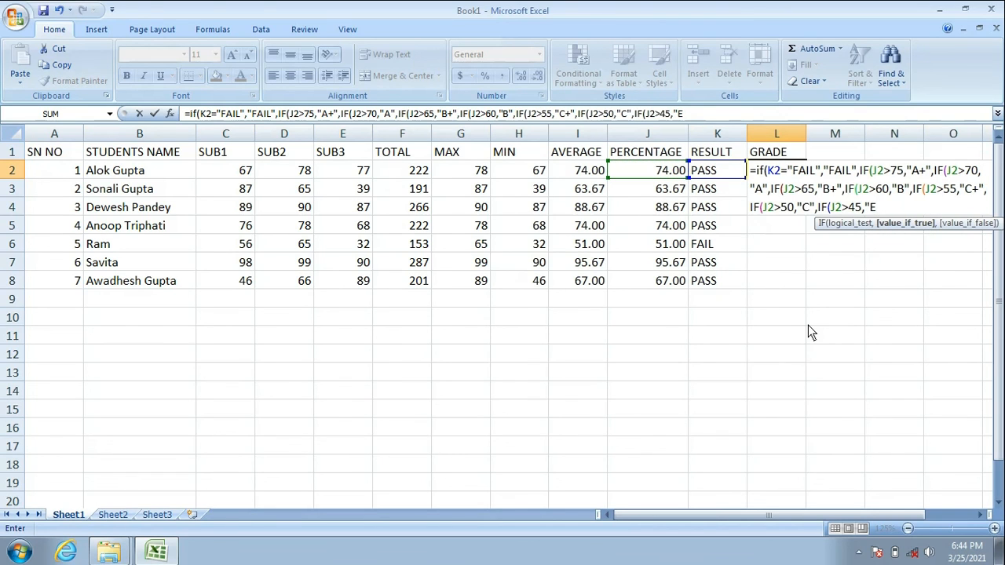
pyautogui.write('"))))))))')
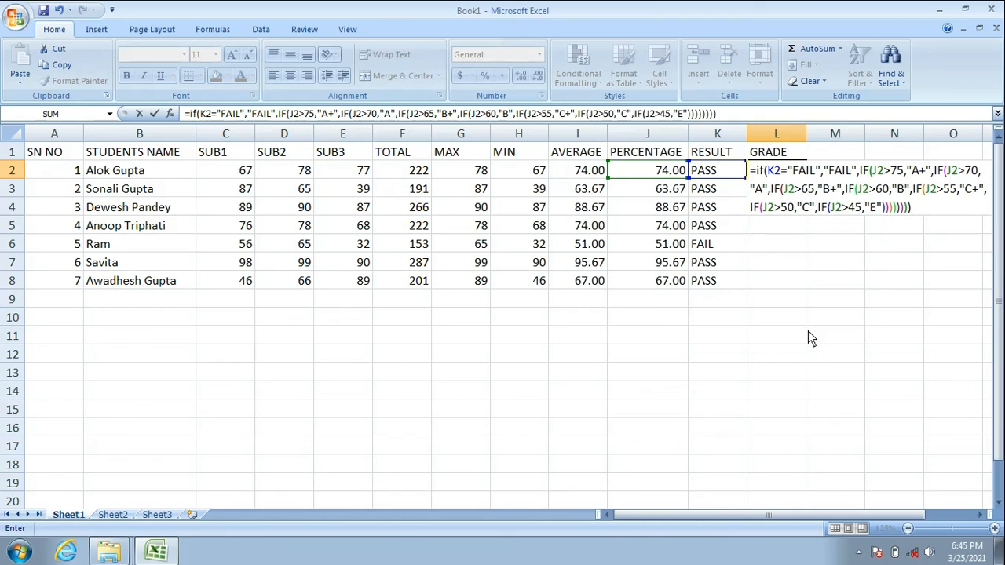
pyautogui.press('Return')
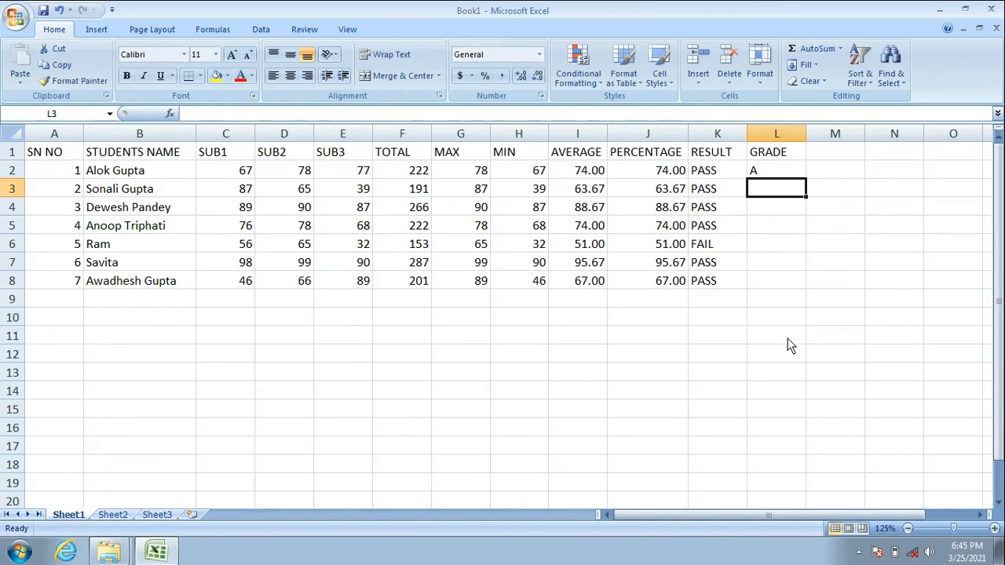
# Fill the GRADE formula from L2 down through L8 for the remaining students.
pyautogui.click(762, 176)
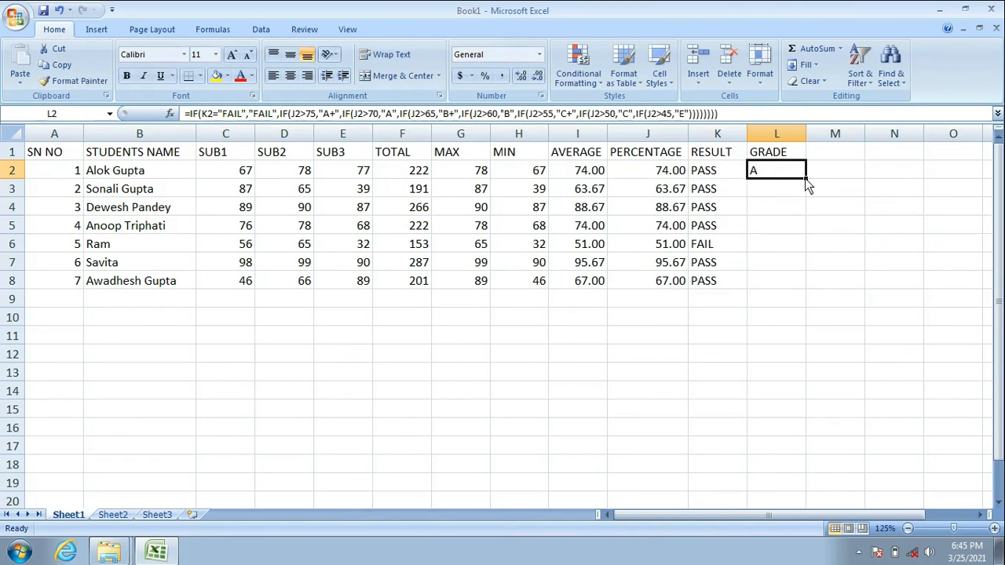
pyautogui.moveTo(806, 179); pyautogui.dragTo(794, 288)
pyautogui.click(730, 376)
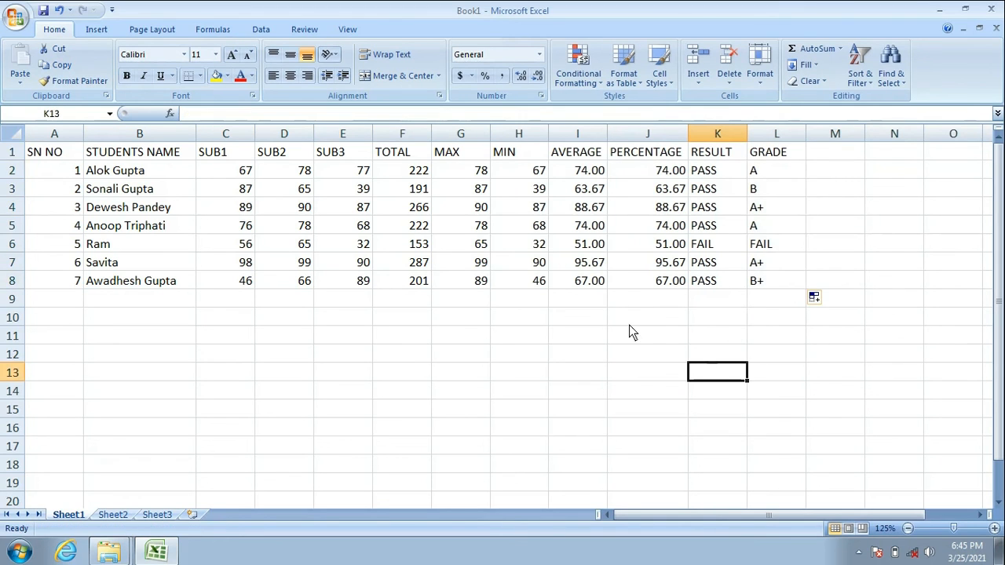